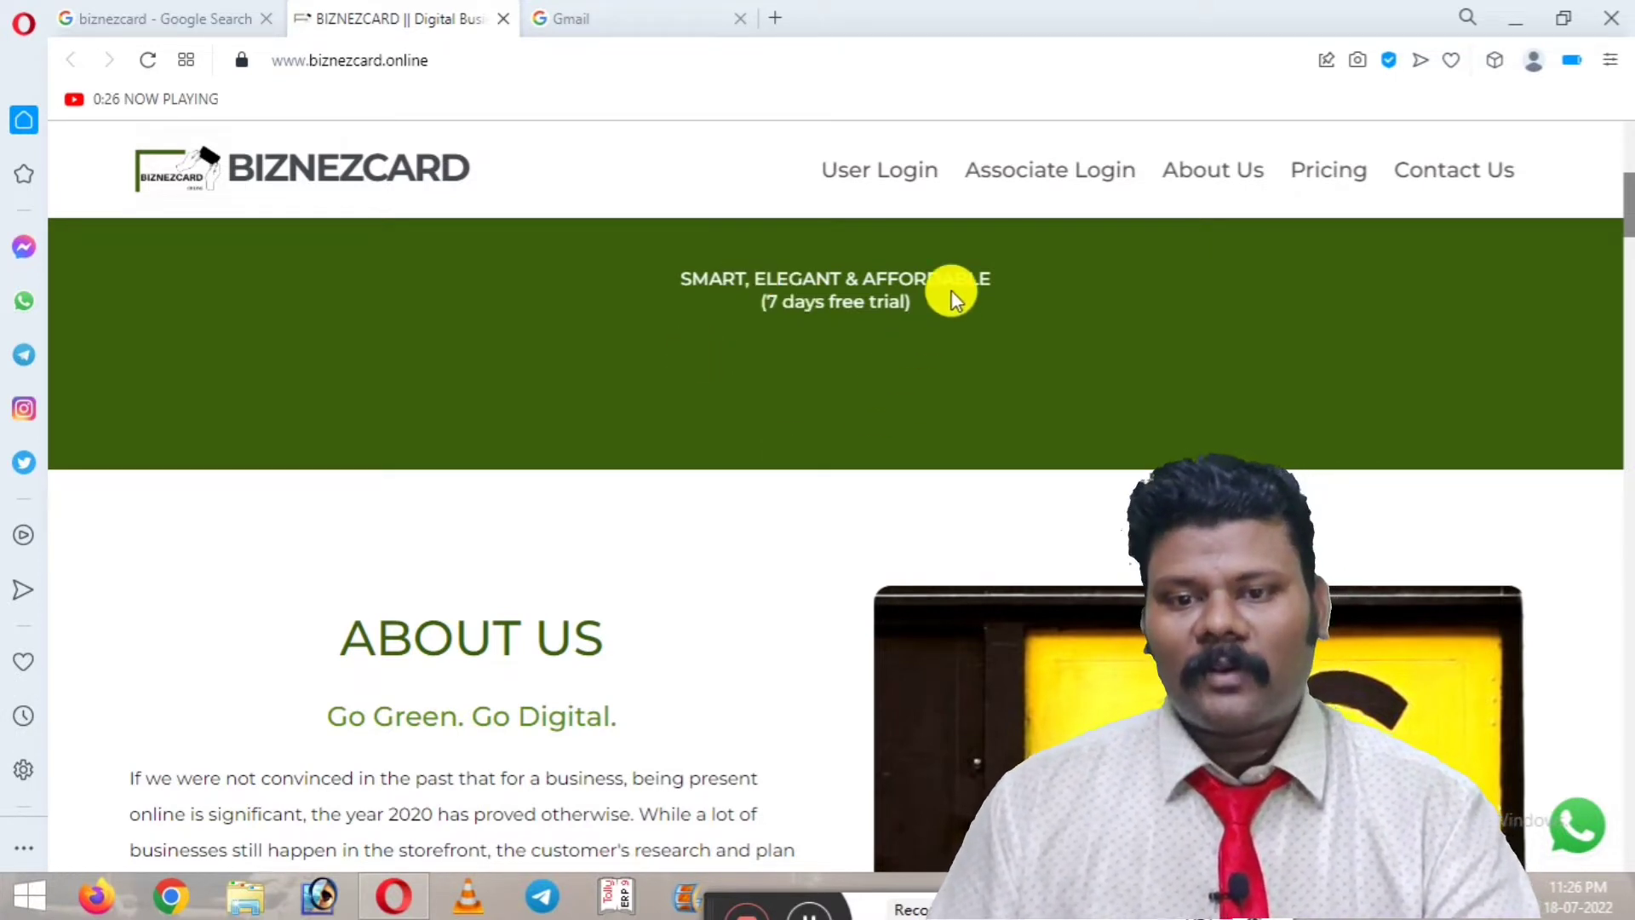
- Open the user login page, look at the new-account registration form, and return to the login form
left_click(917, 183)
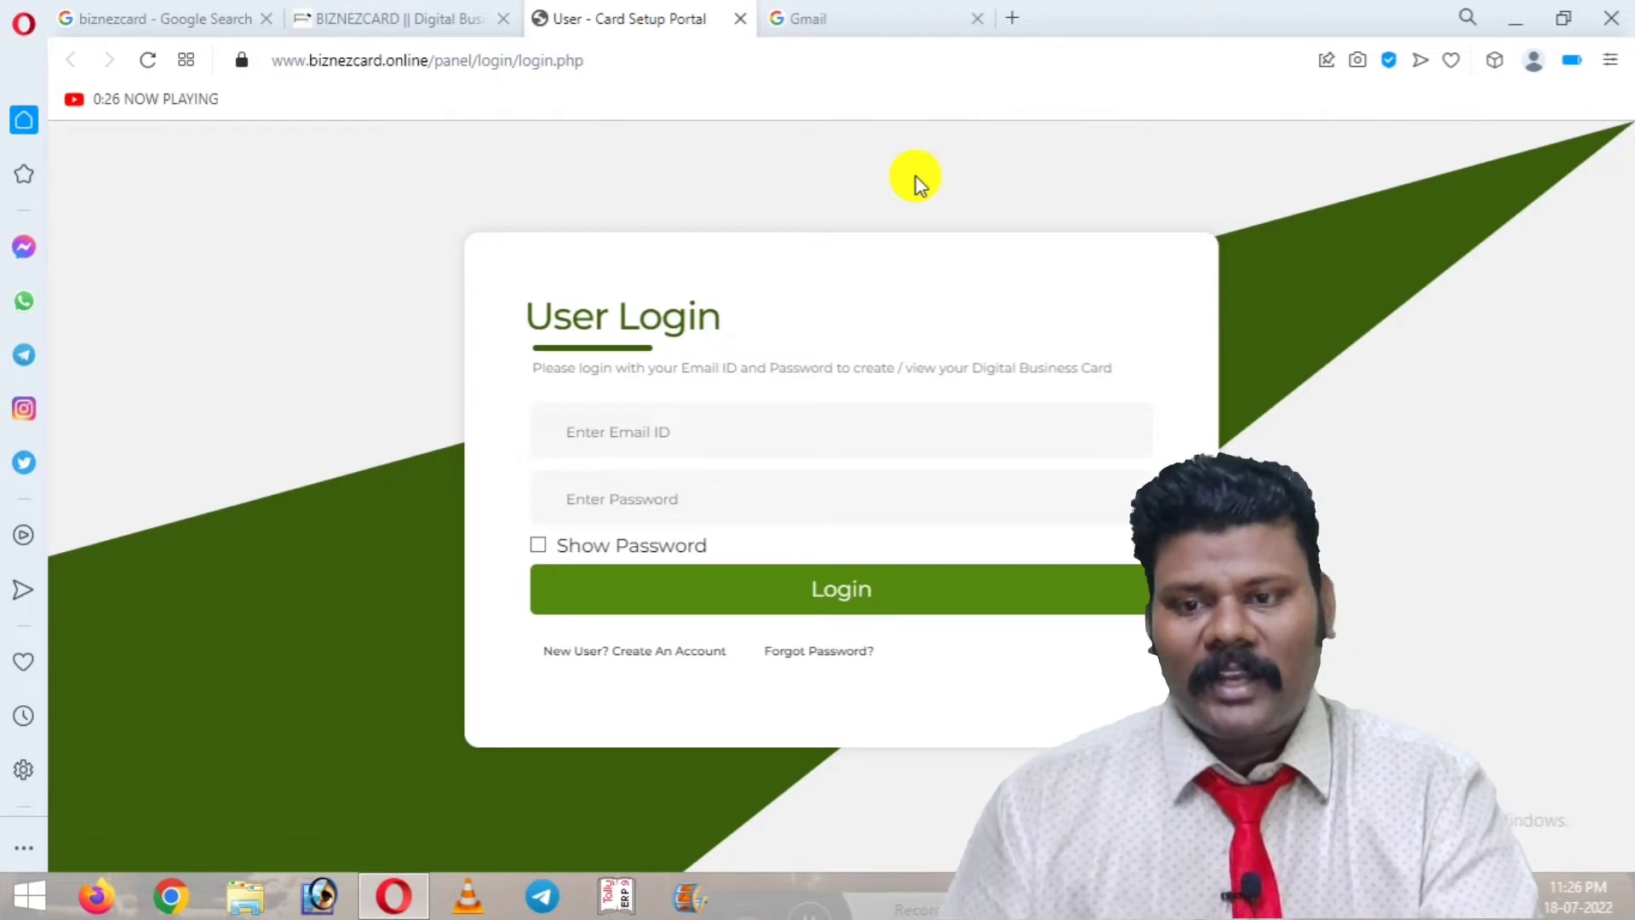
left_click(635, 651)
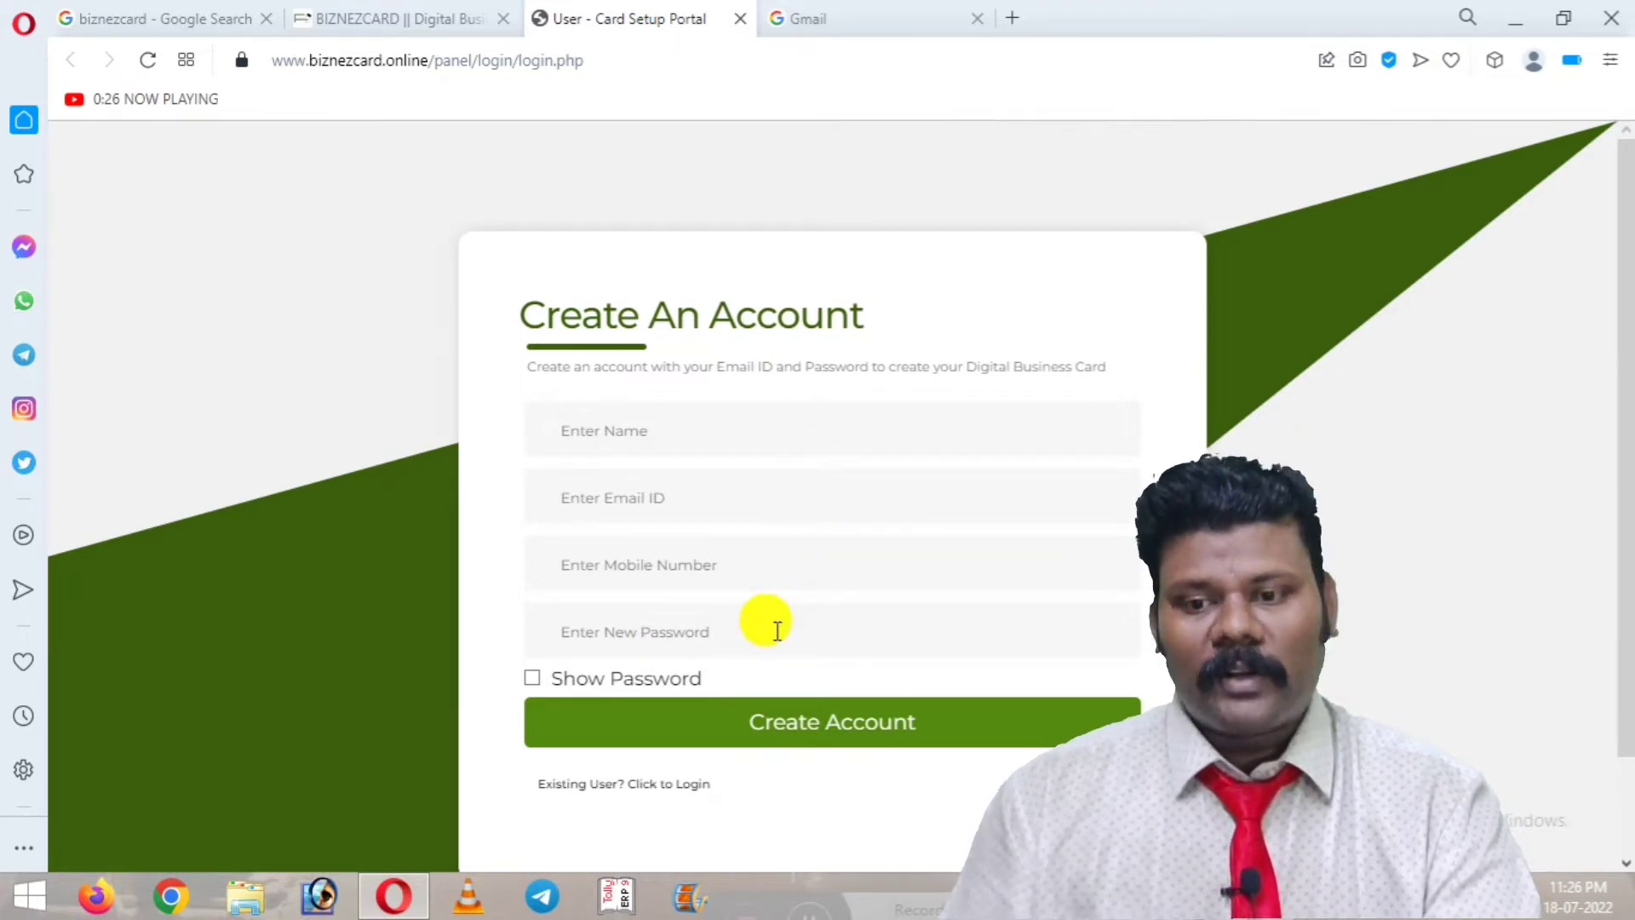
scroll(775, 626, "down", 1)
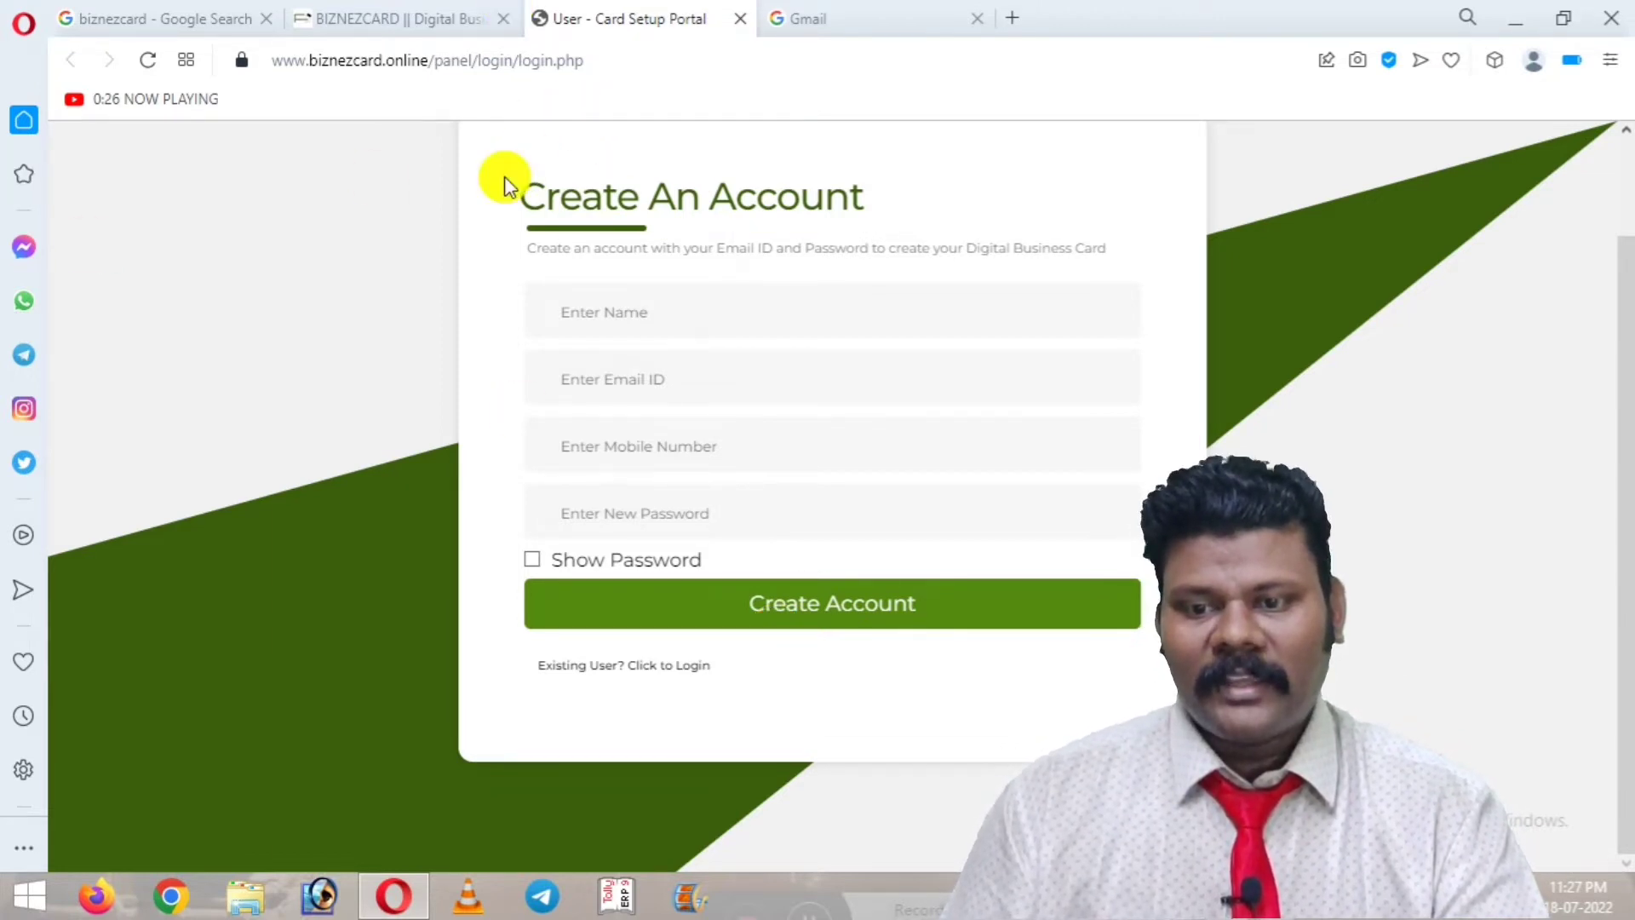
left_click(594, 671)
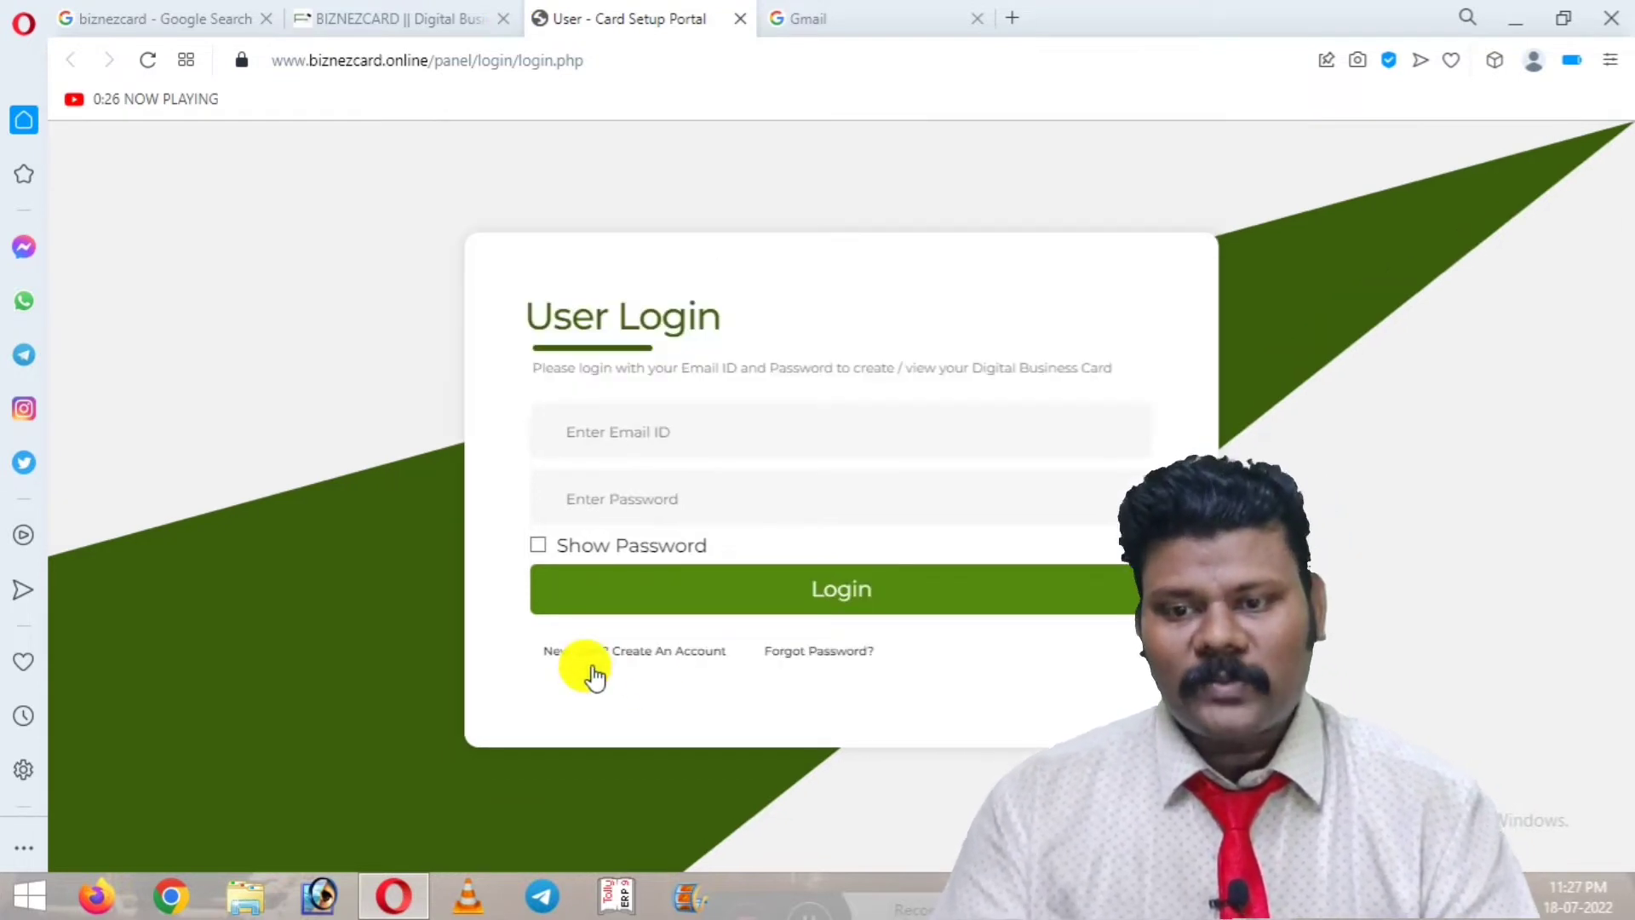
- Log in to the card setup portal with the account's e-mail and password
left_click(746, 433)
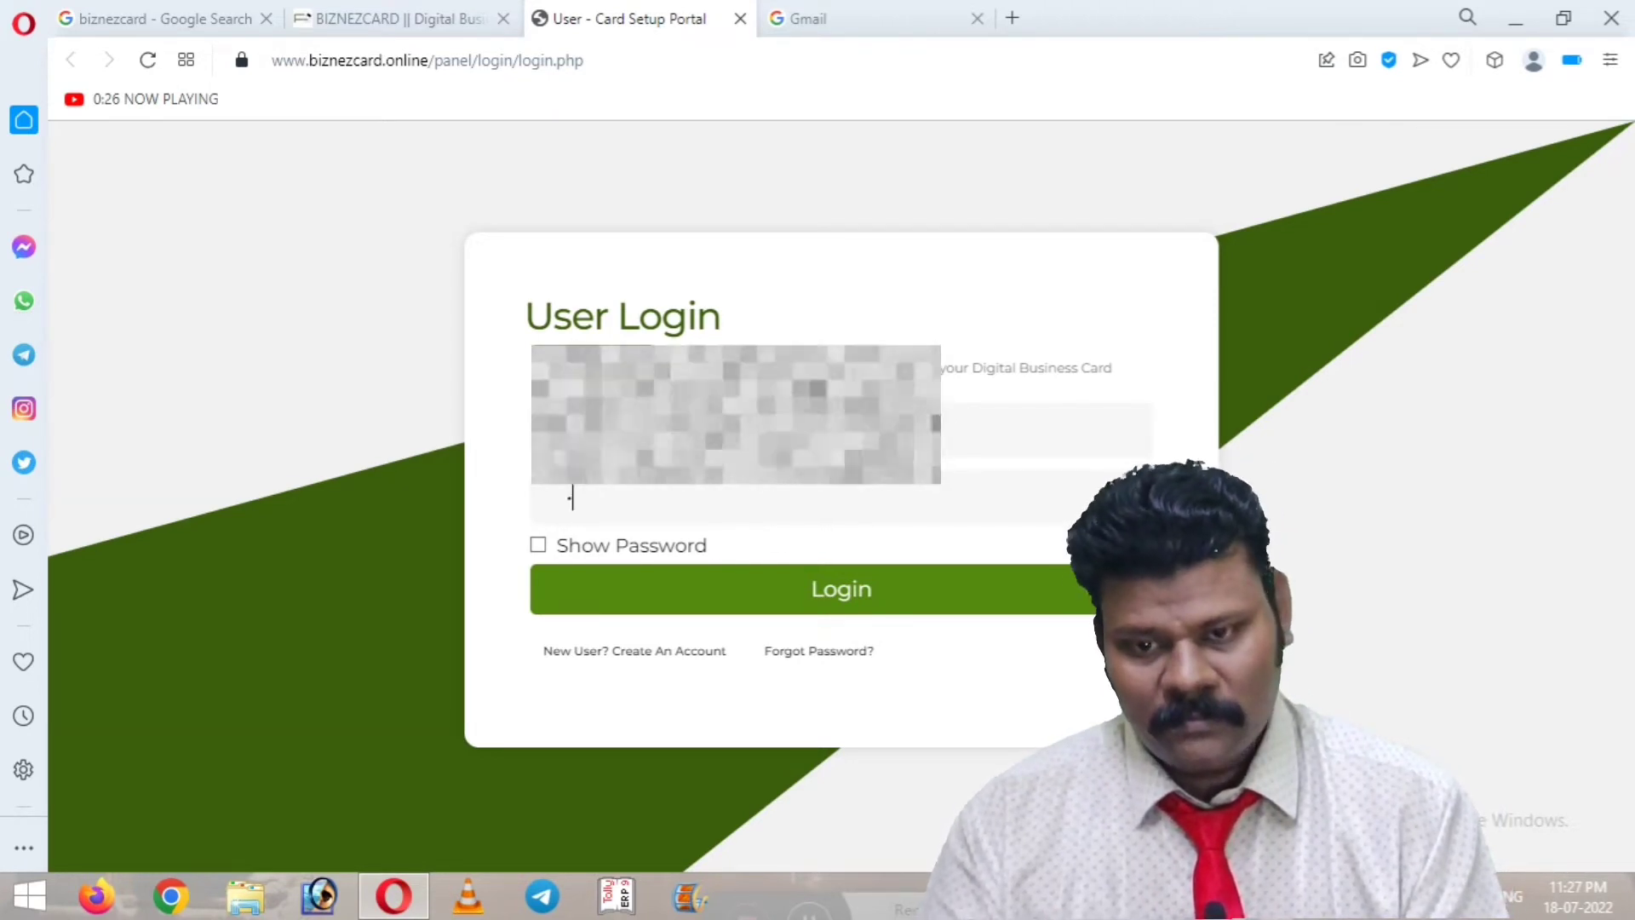
type("••••")
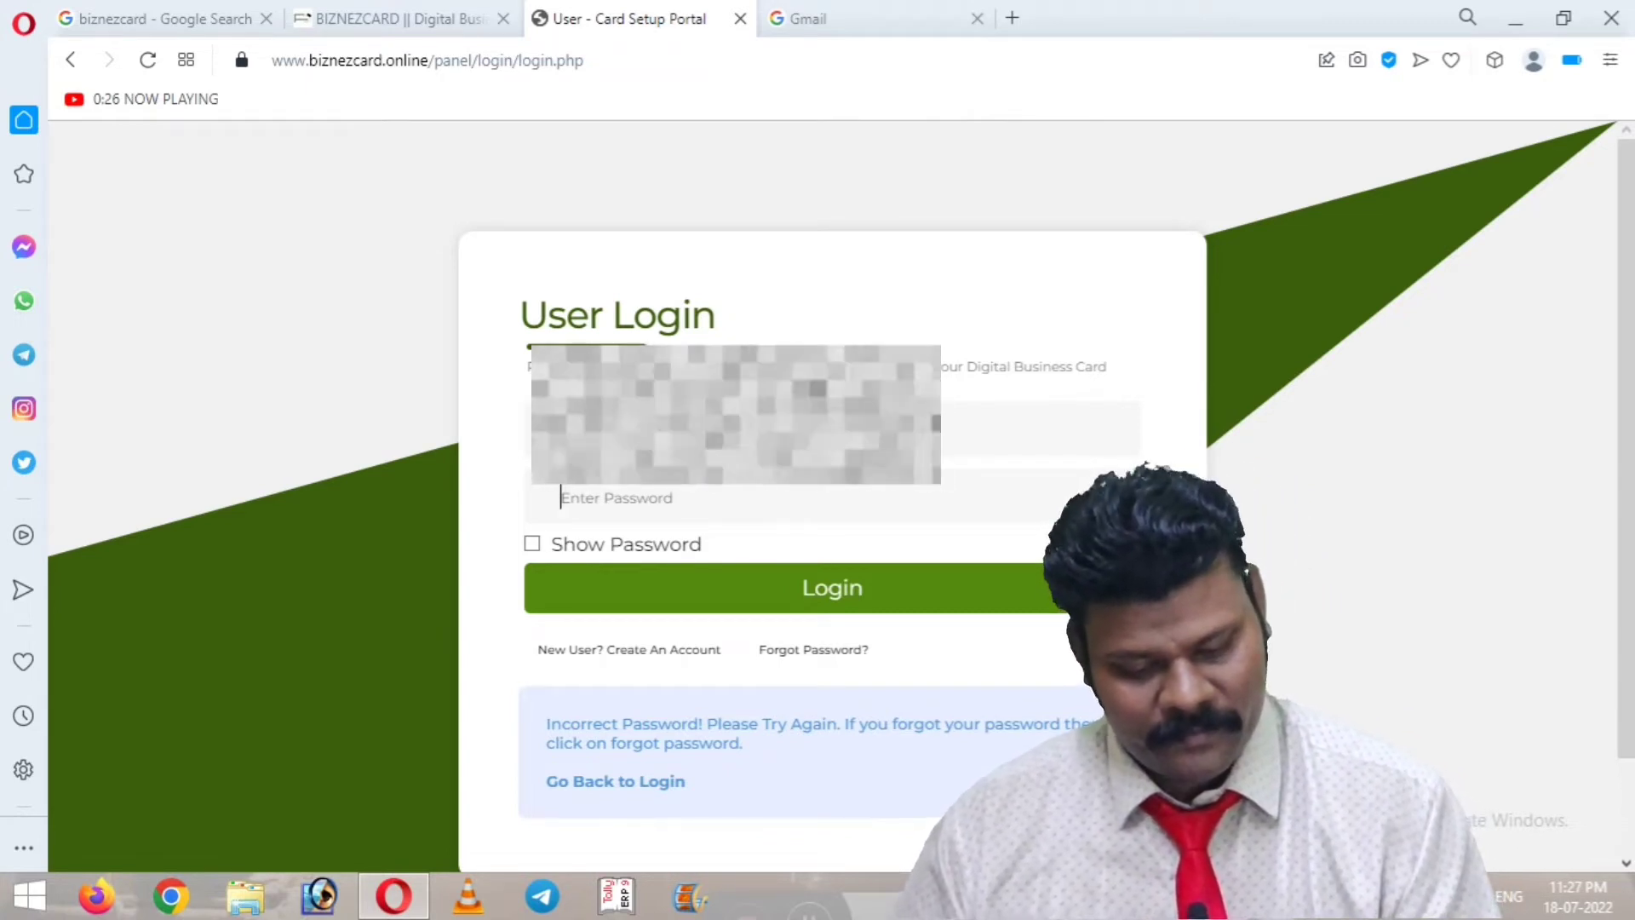
type("*****")
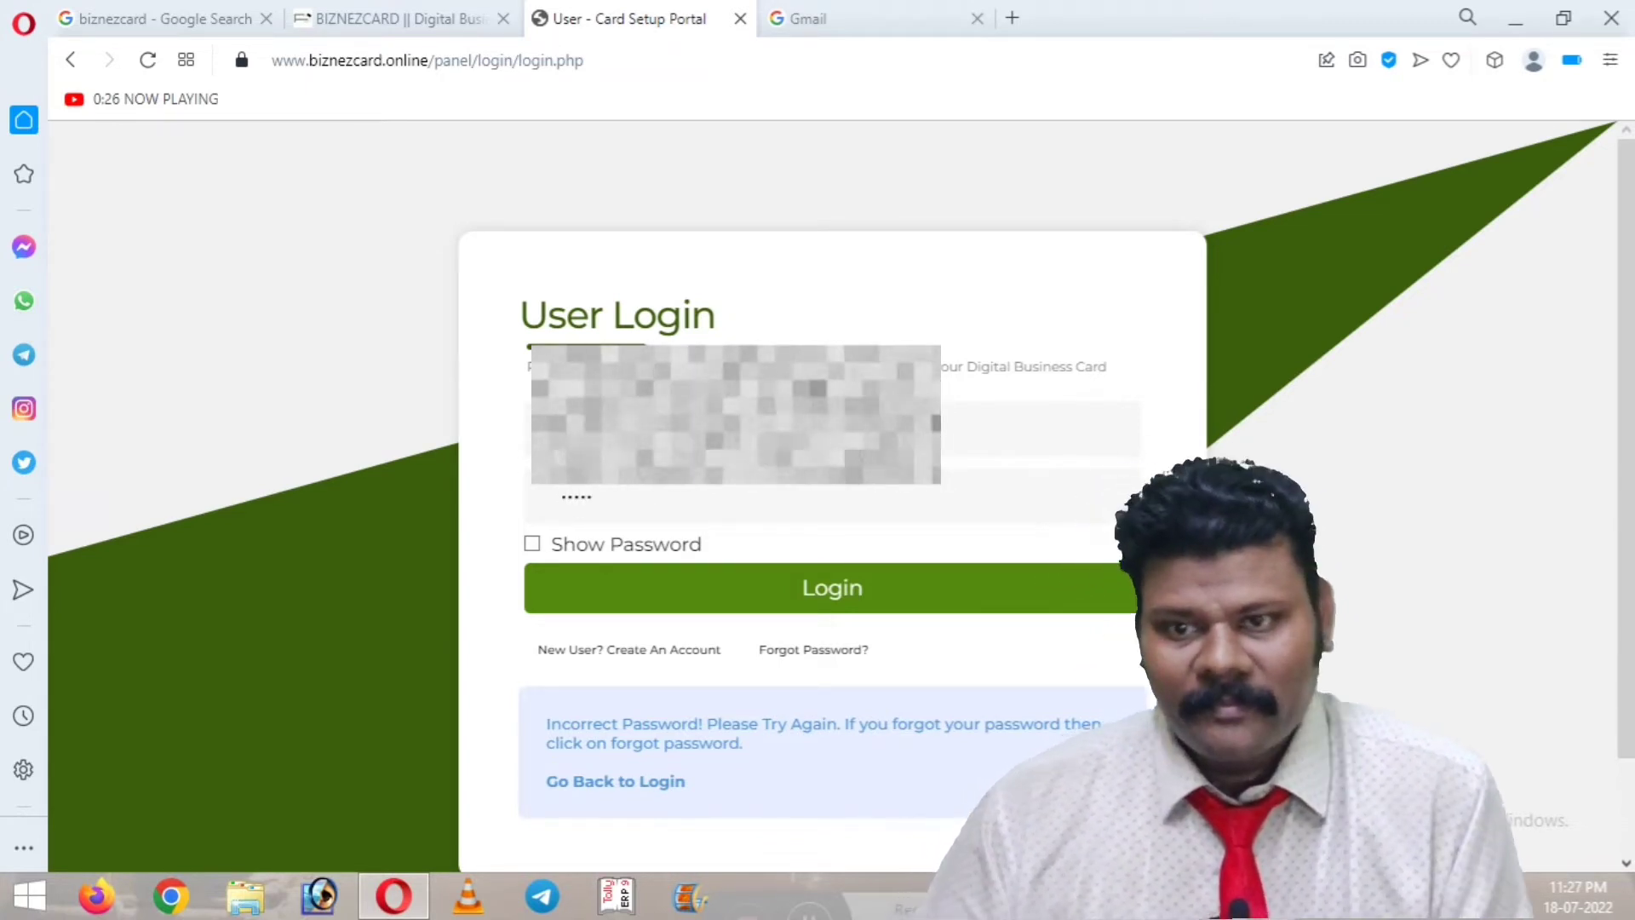
type("*****")
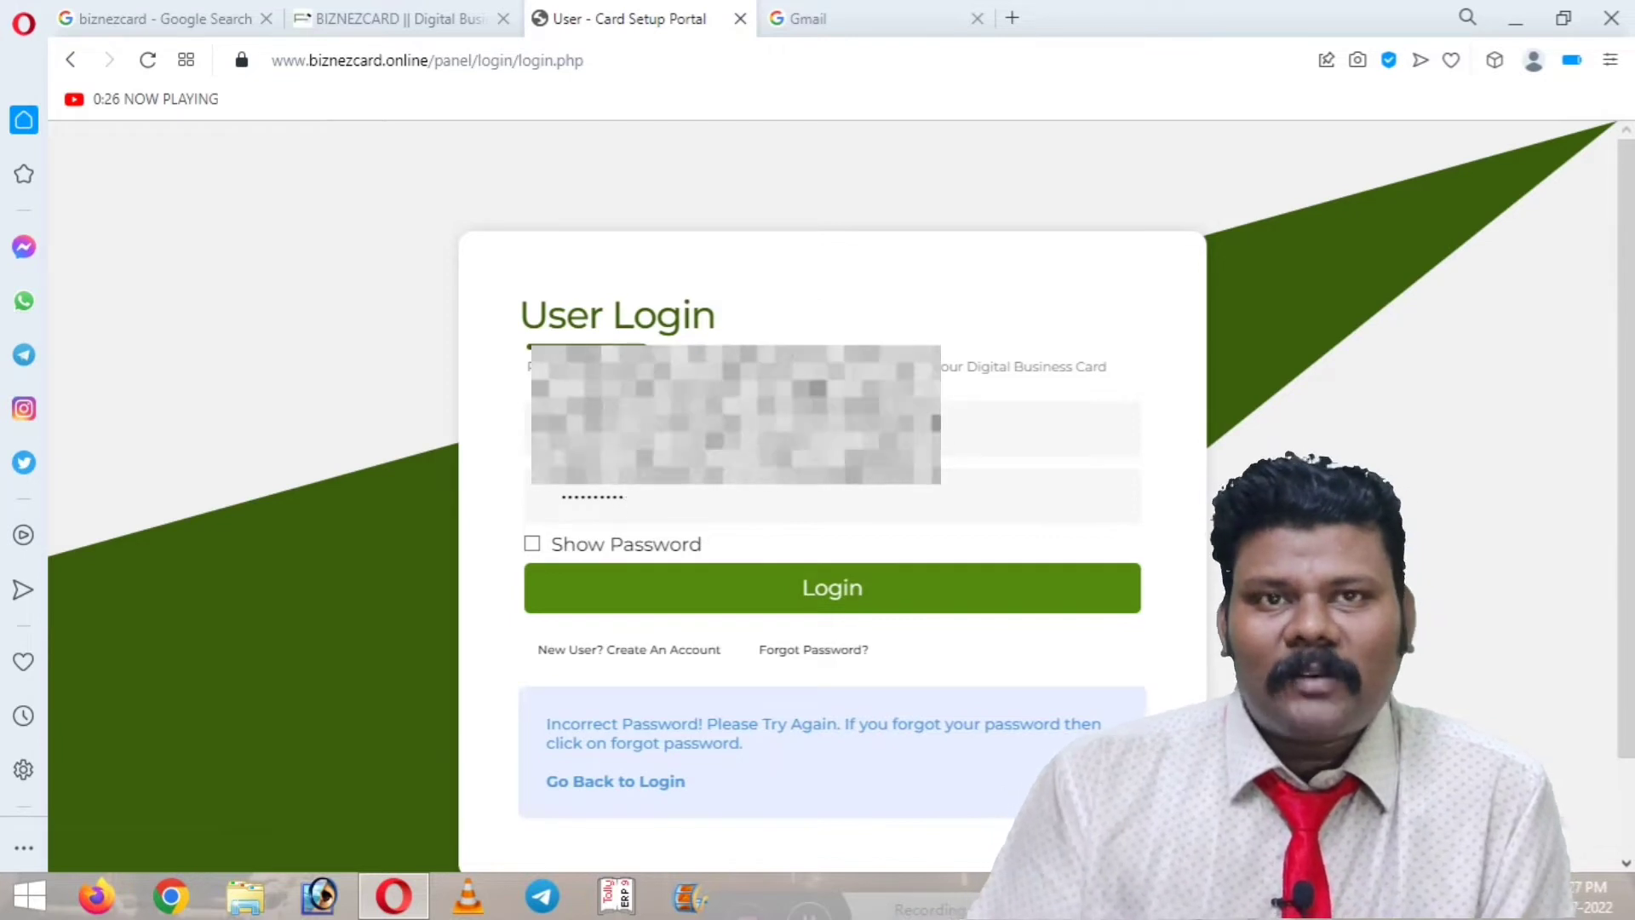
key("Return")
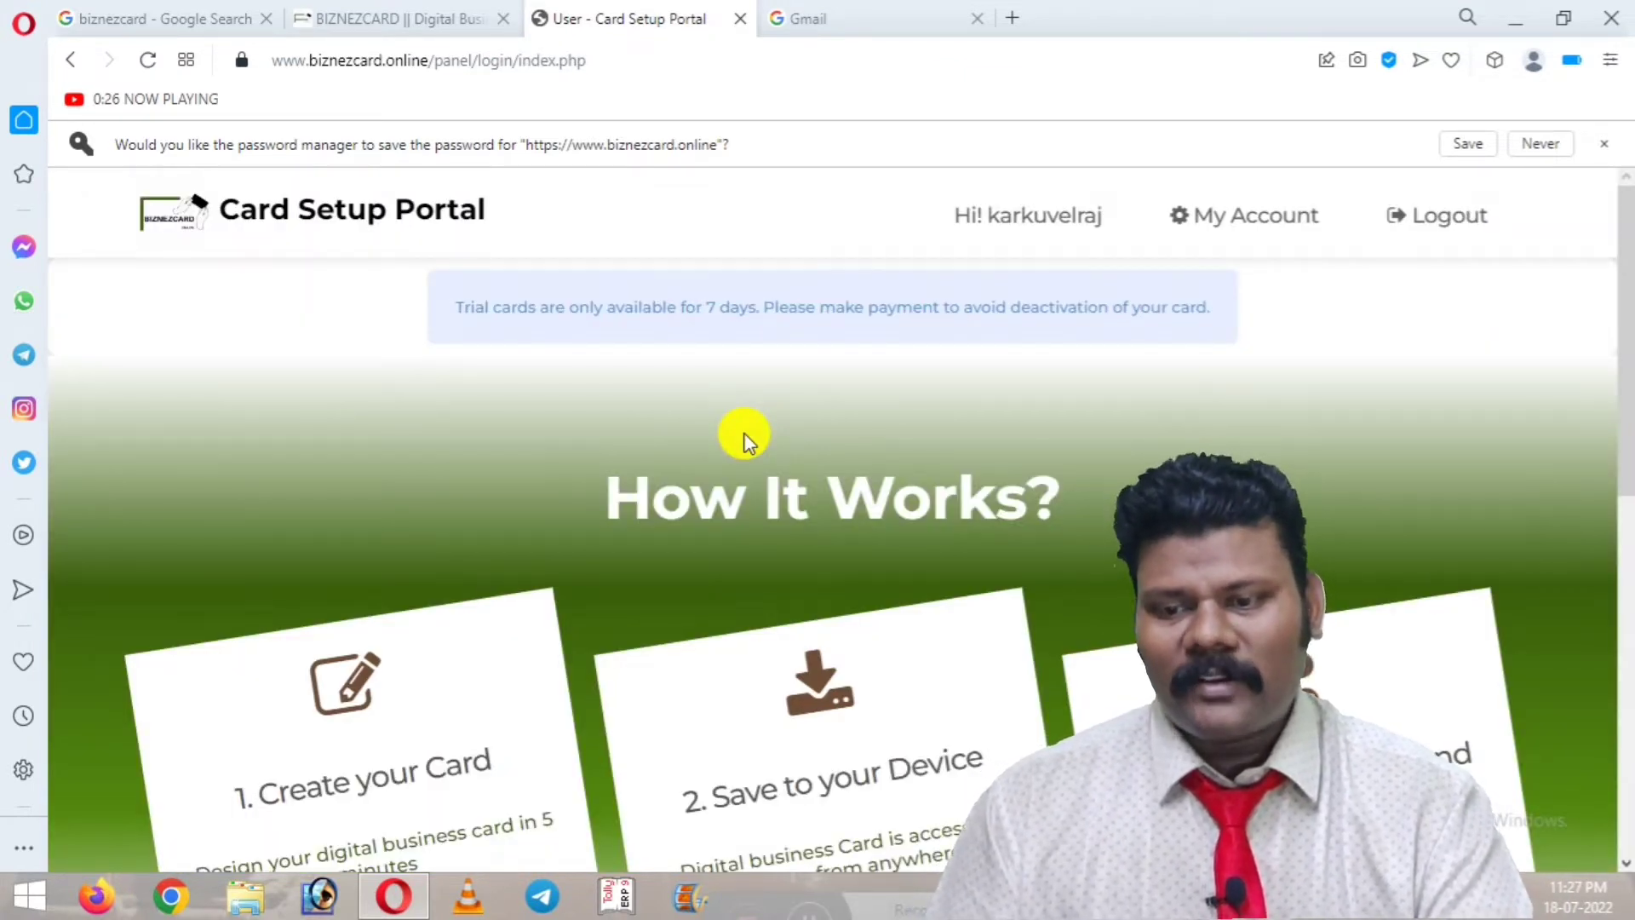
- Look through the portal's How It Works cards and the table of existing business cards
scroll(942, 387, "down", 1)
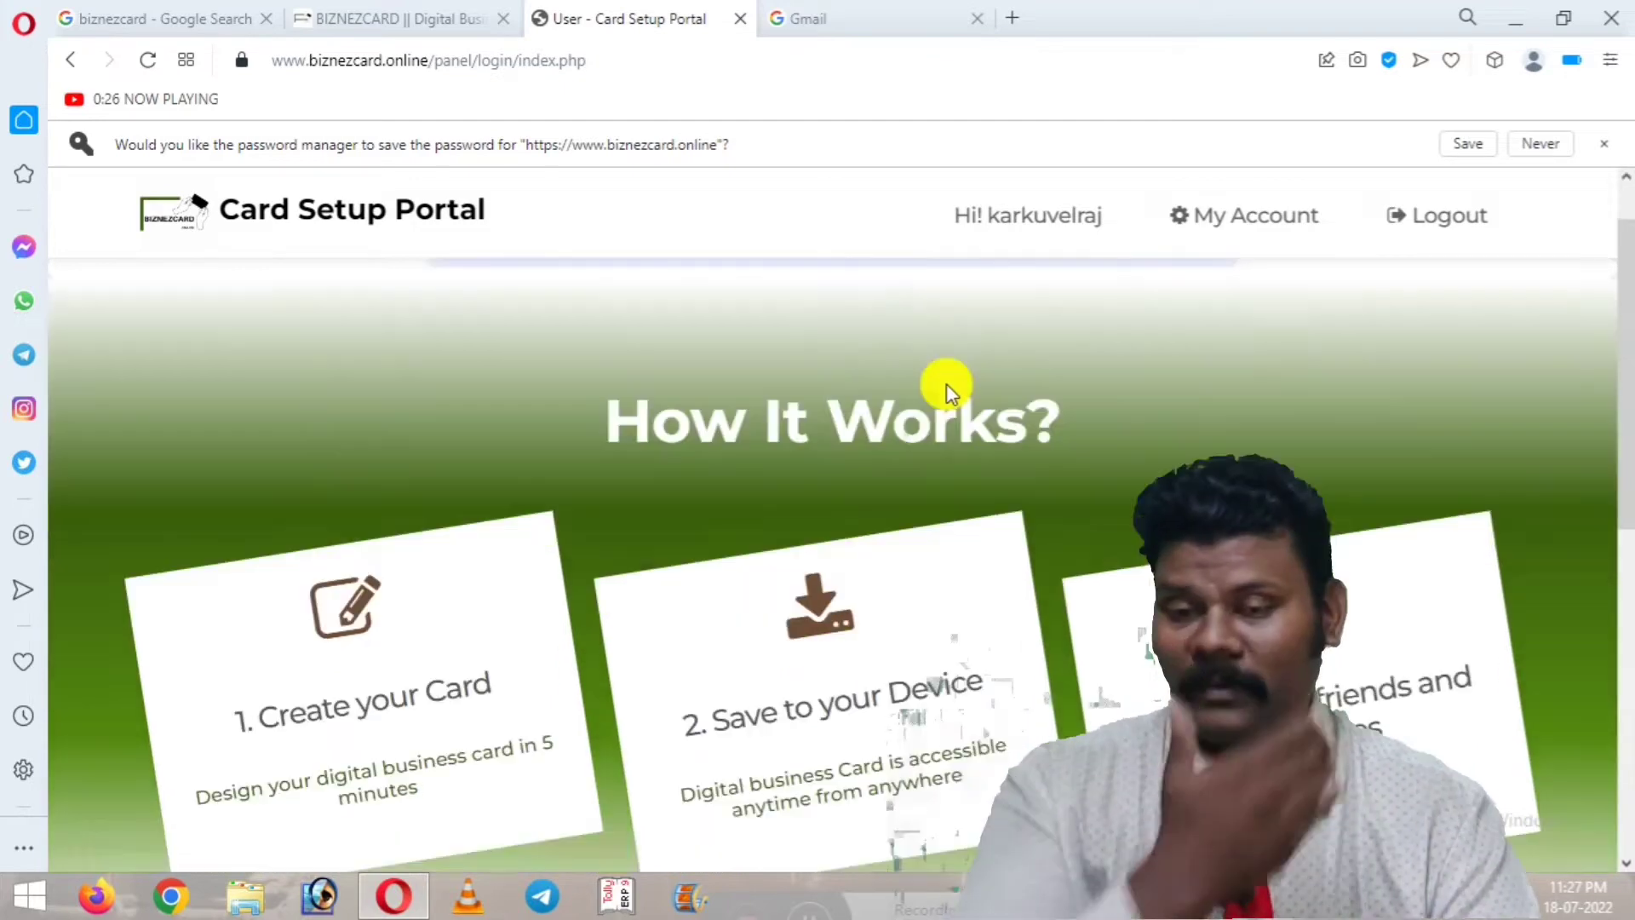
scroll(947, 388, "down", 4)
scroll(947, 391, "up", 2)
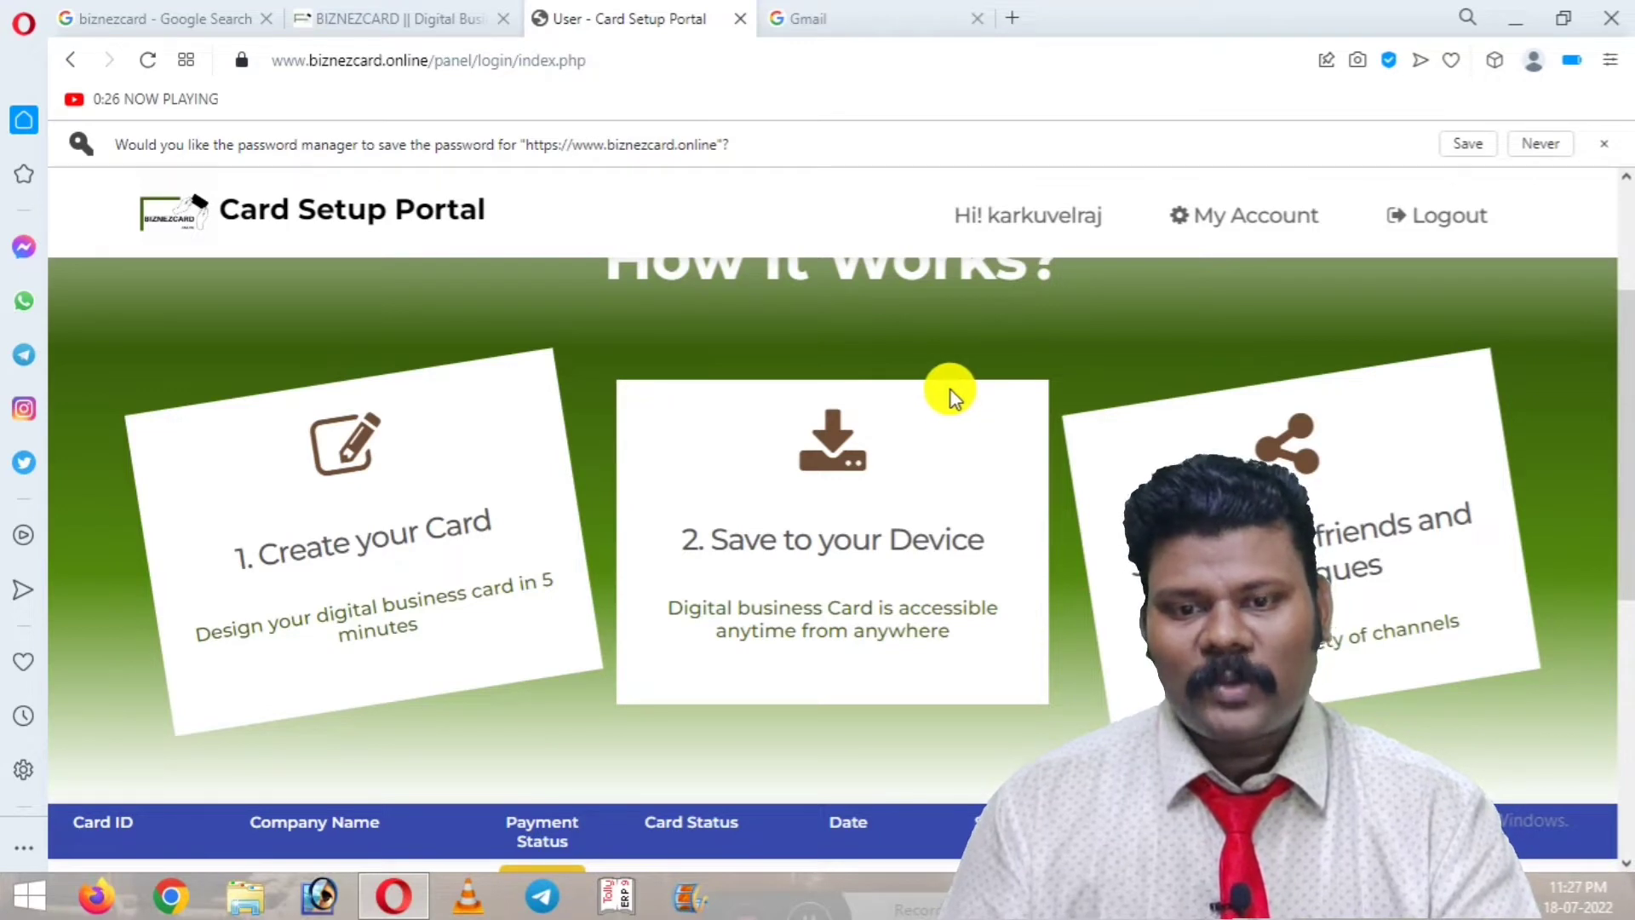
scroll(949, 392, "down", 2)
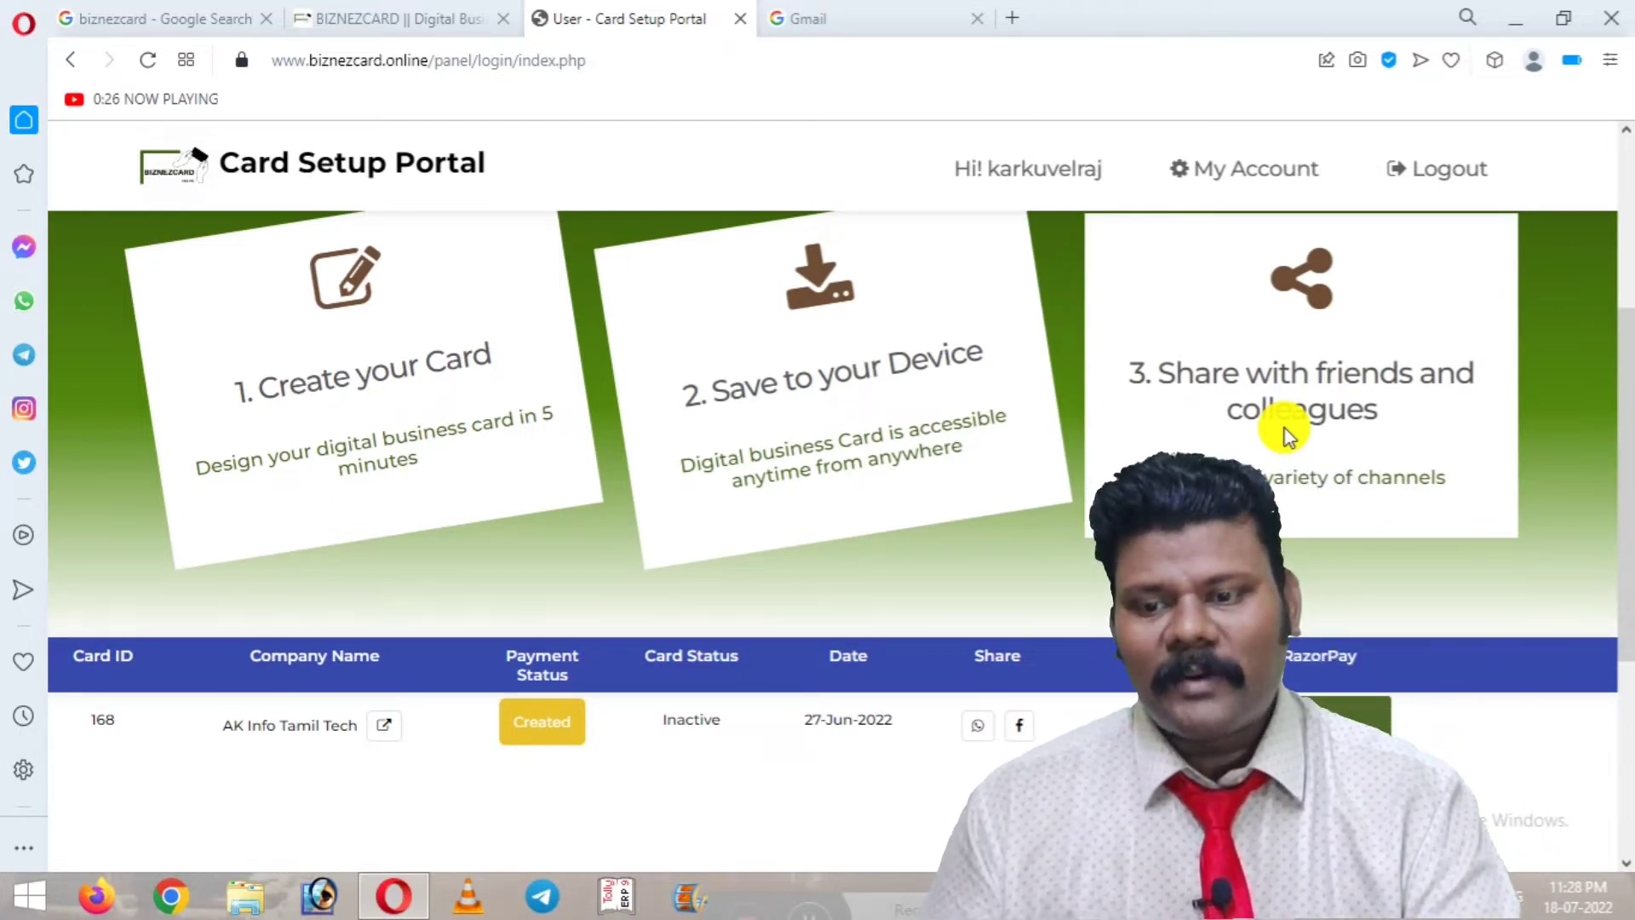
scroll(1363, 511, "up", 4)
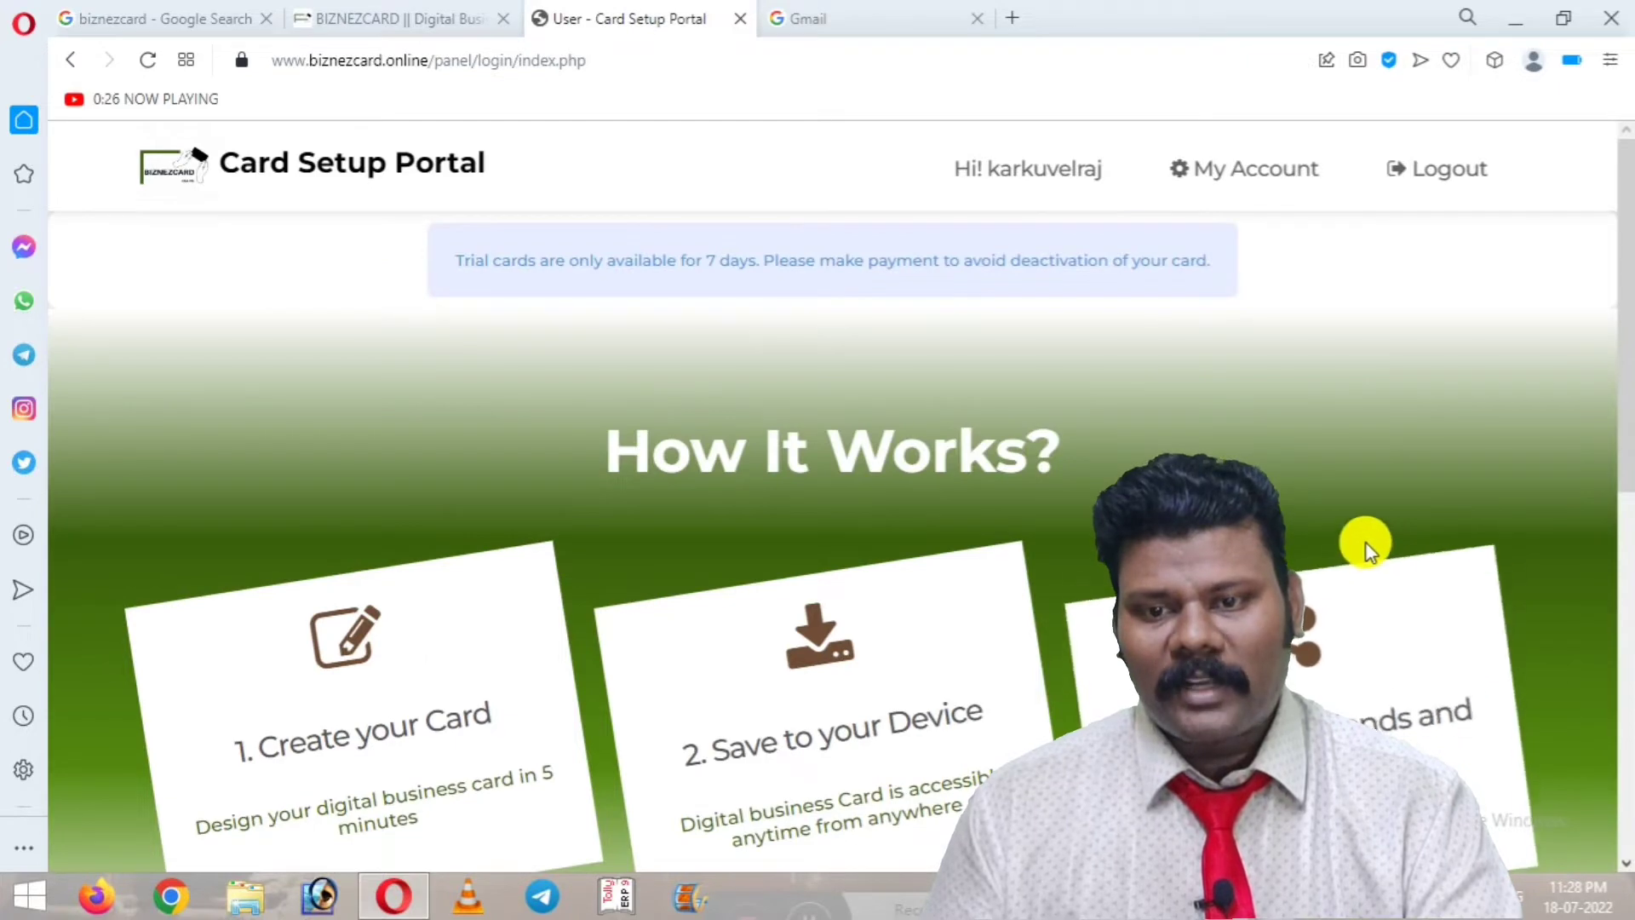
scroll(1366, 544, "down", 5)
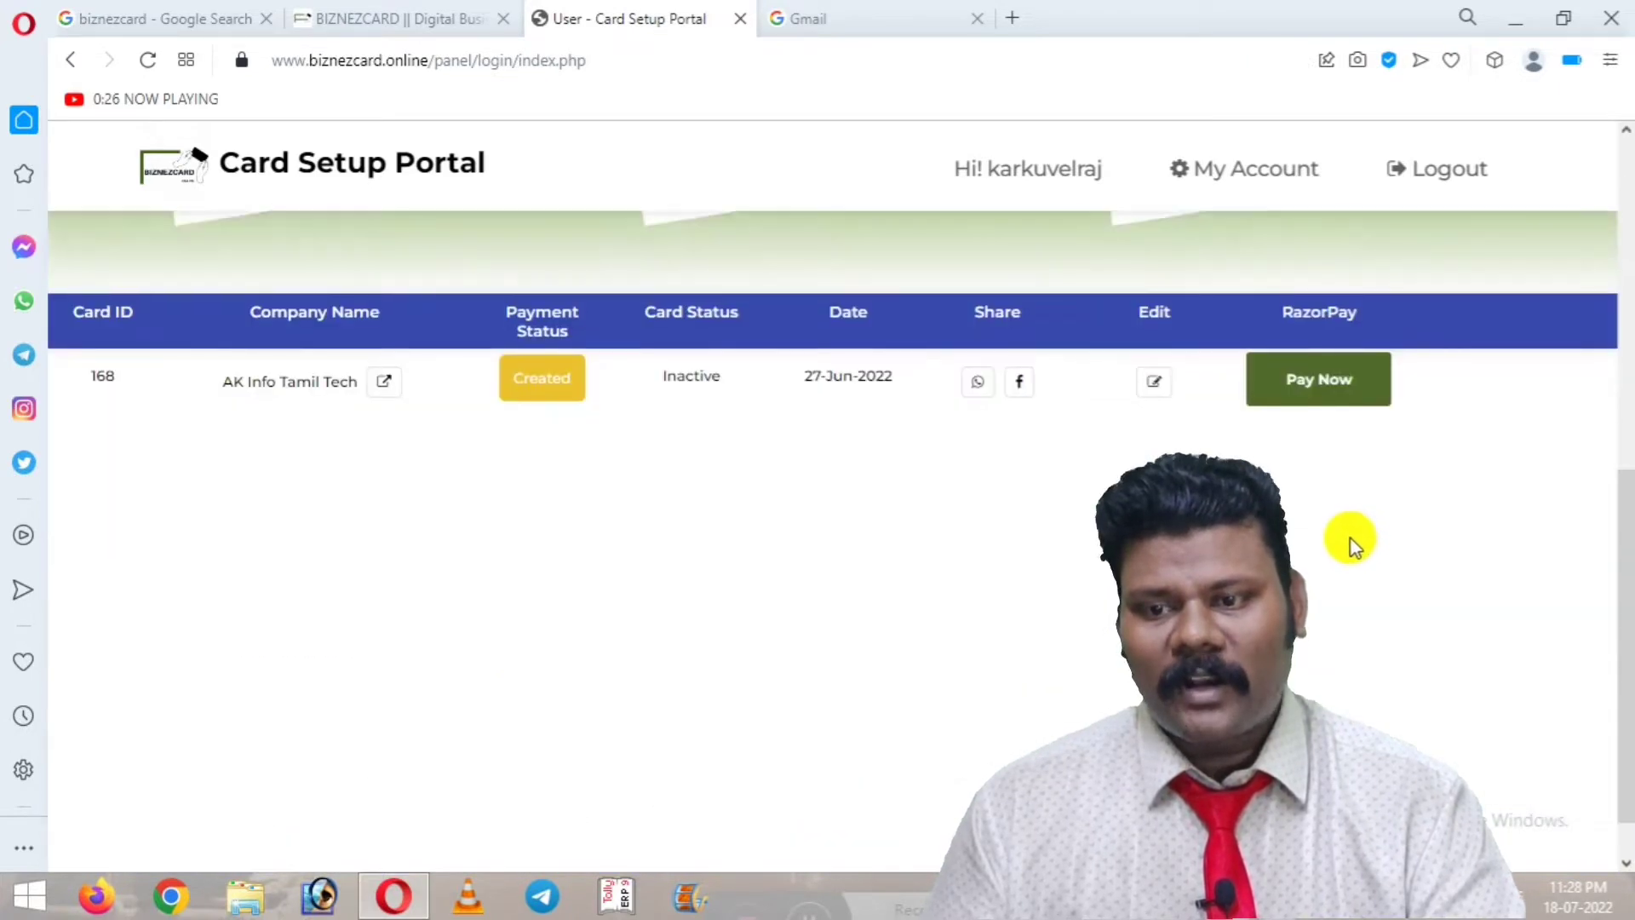
scroll(1352, 541, "up", 5)
scroll(1357, 530, "down", 2)
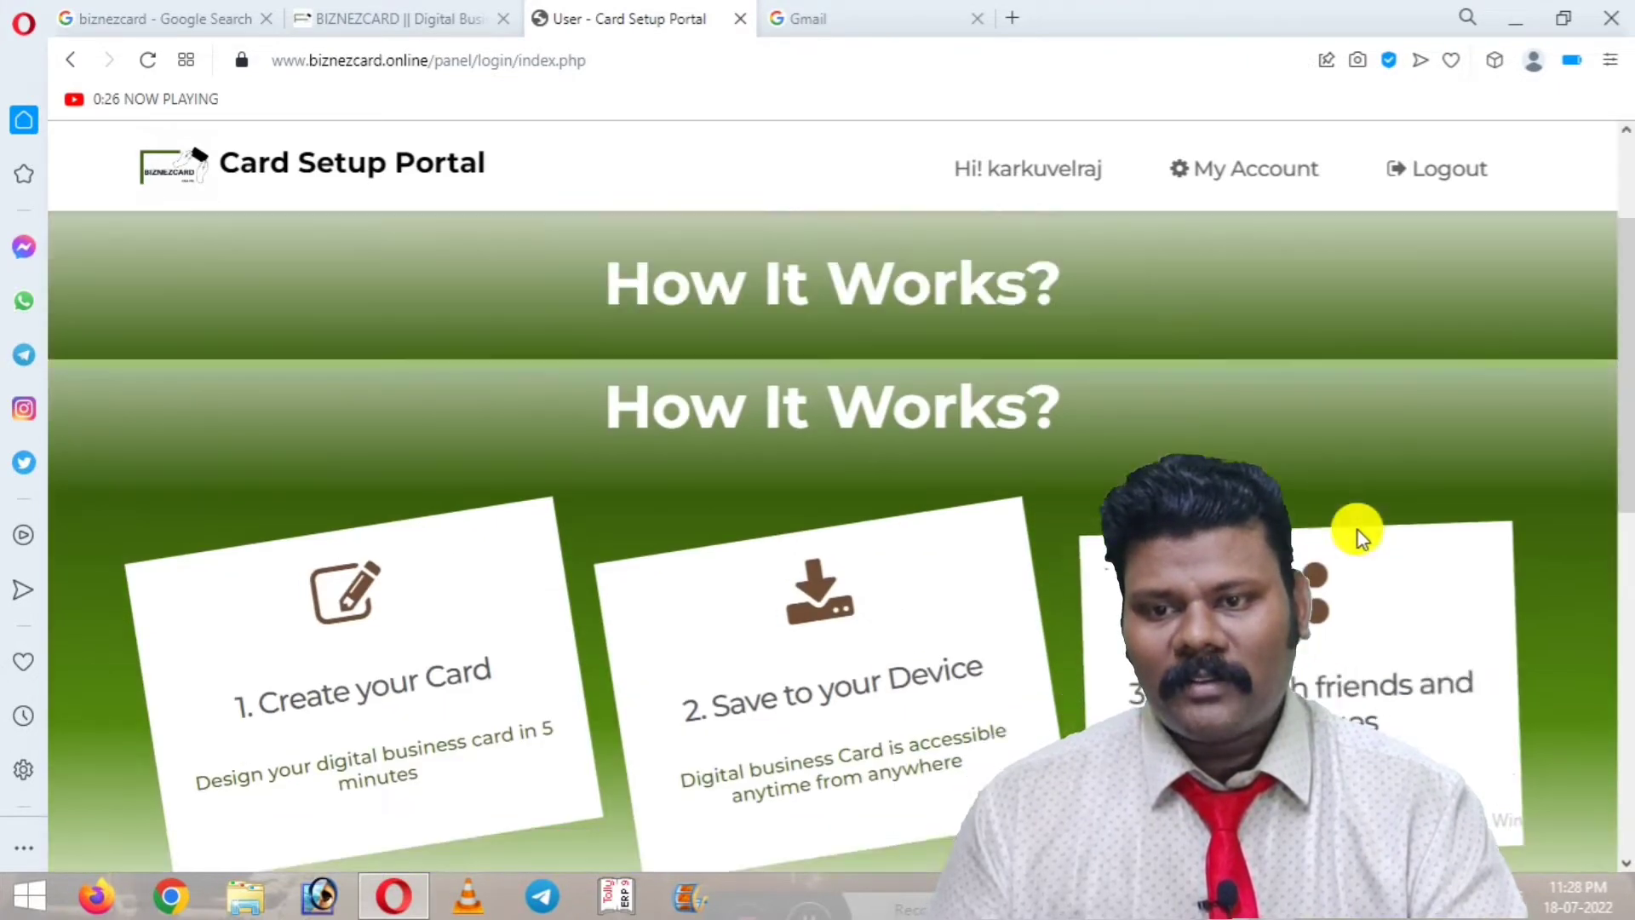
scroll(1357, 533, "down", 2)
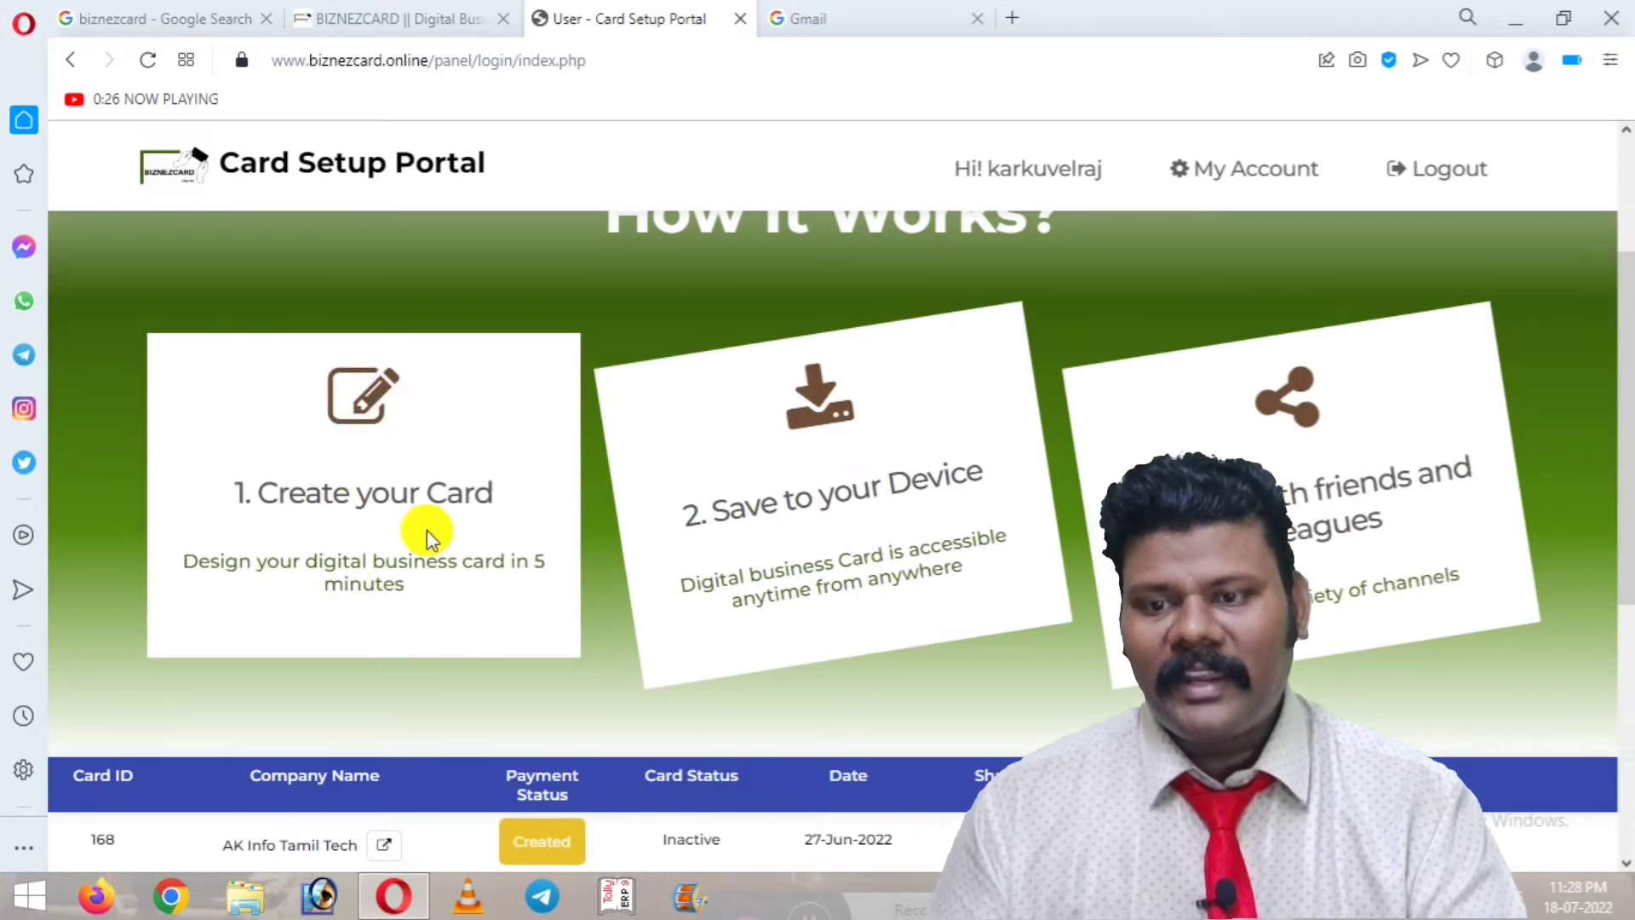
- Open the AK Info Tamil Tech card for editing and go to its theme selection
scroll(840, 490, "down", 5)
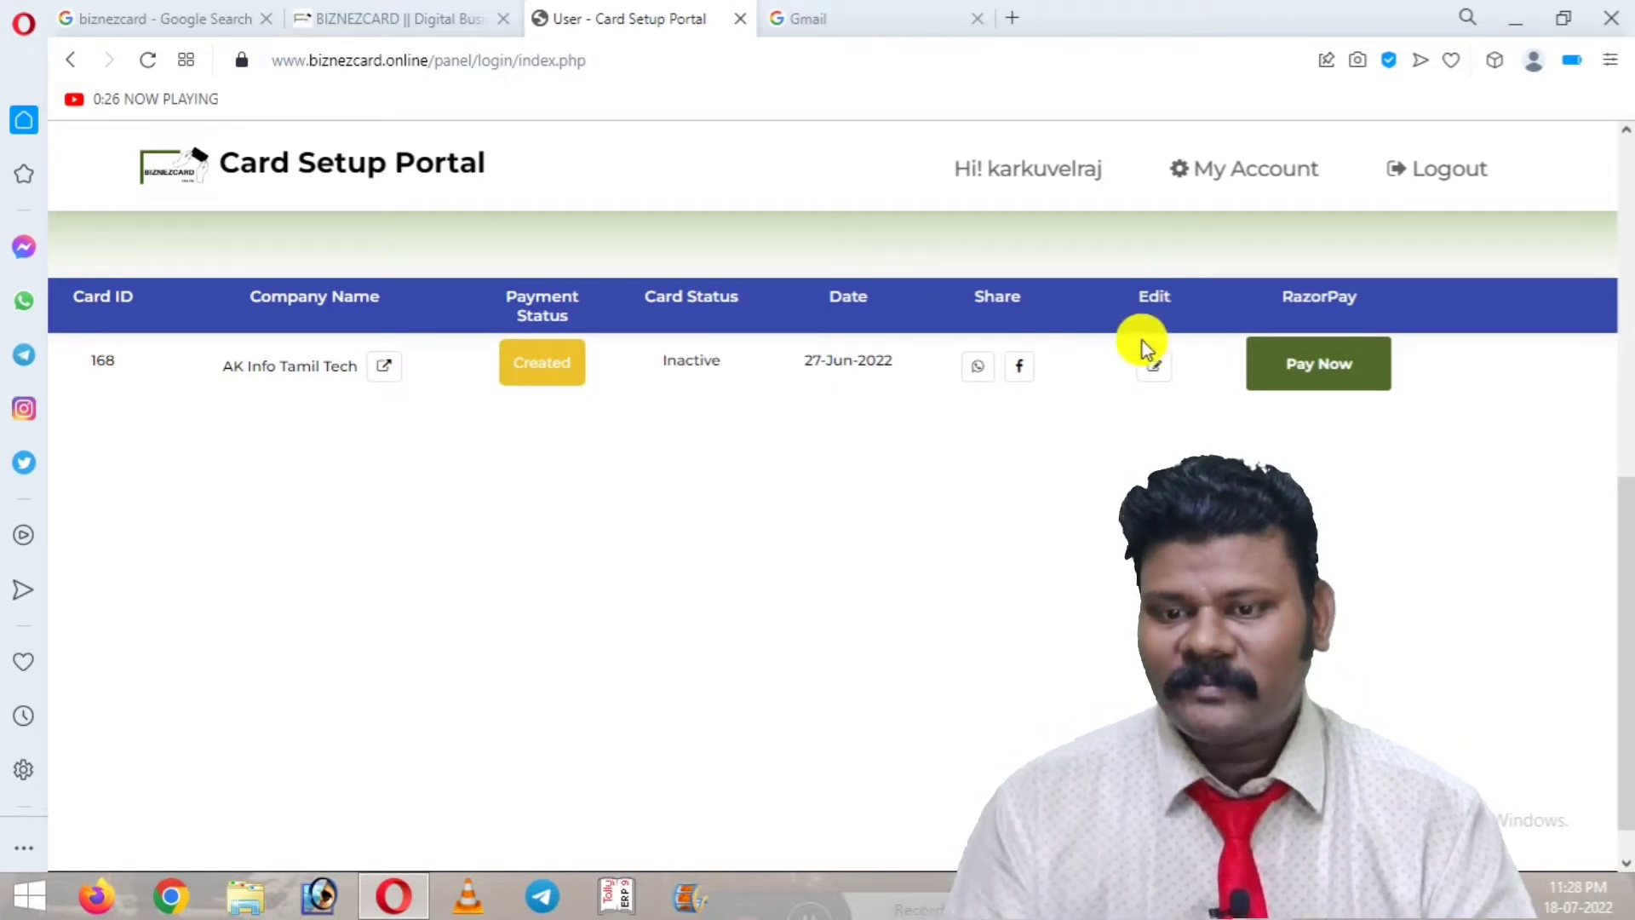
left_click(1160, 366)
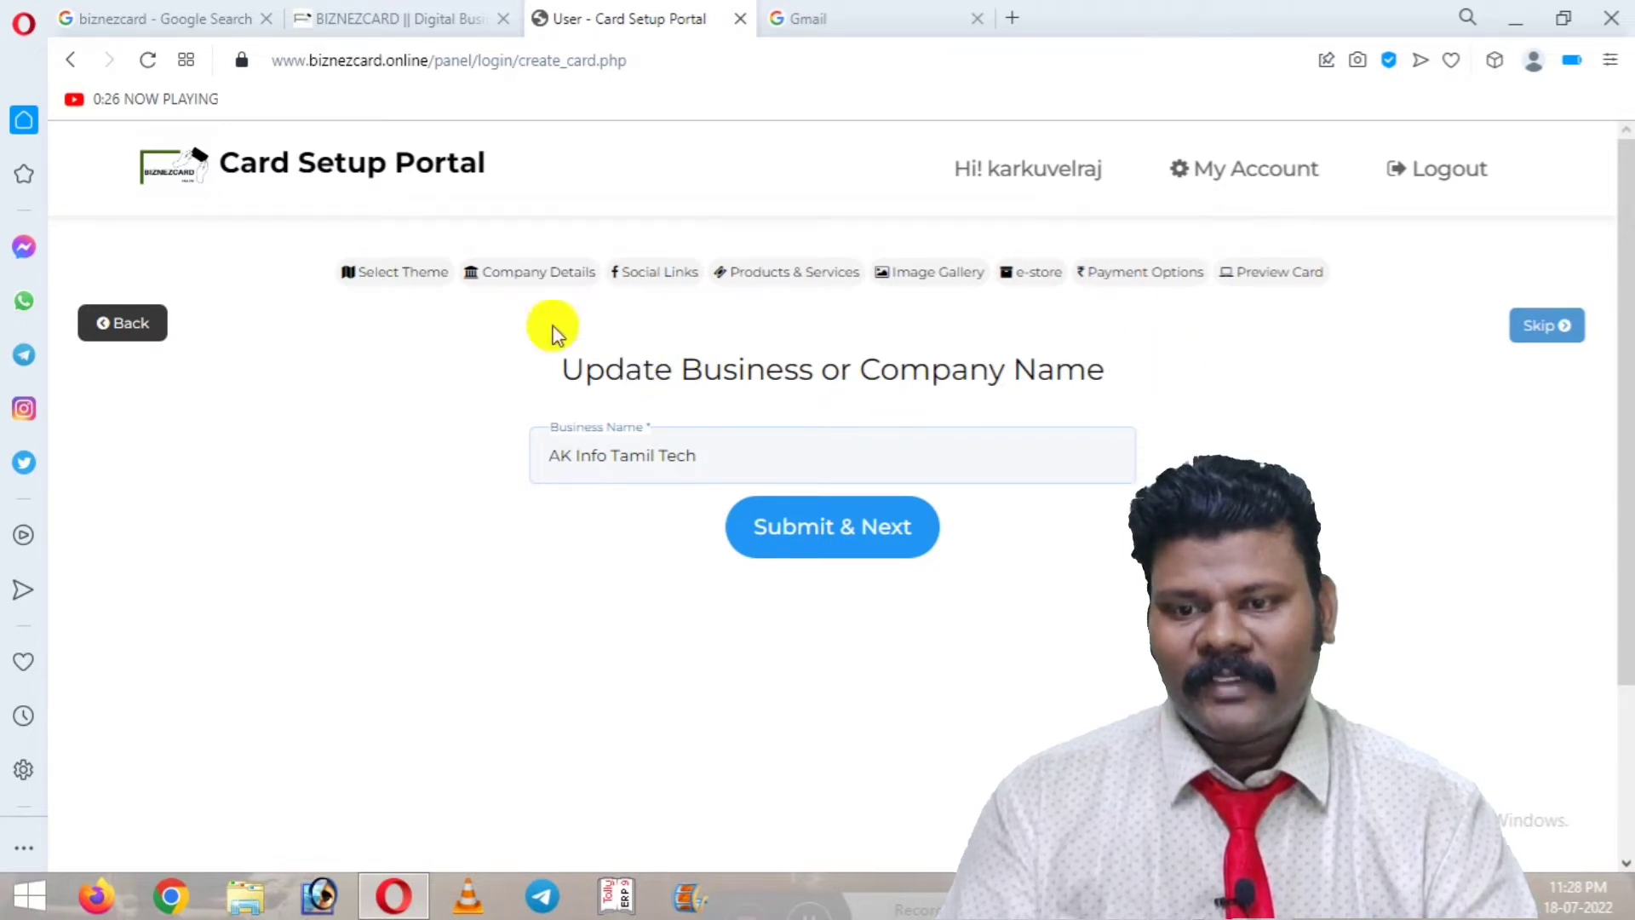
left_click(409, 281)
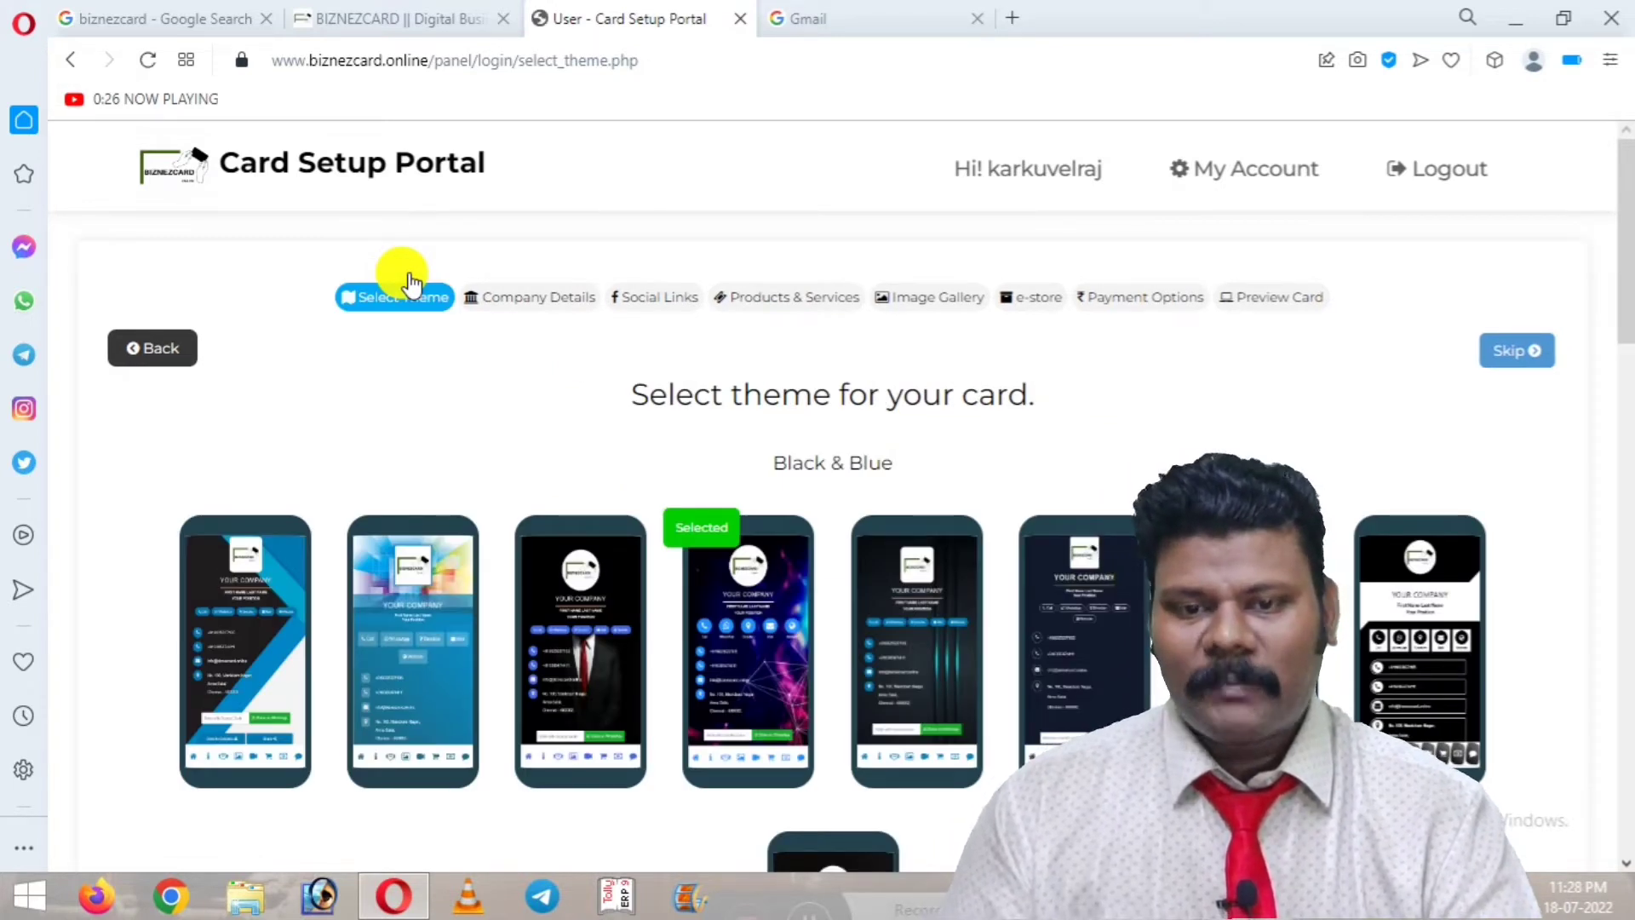
- Browse the theme gallery and apply the second theme in the Other group, with the blue and purple design
scroll(543, 483, "down", 1)
scroll(543, 482, "down", 2)
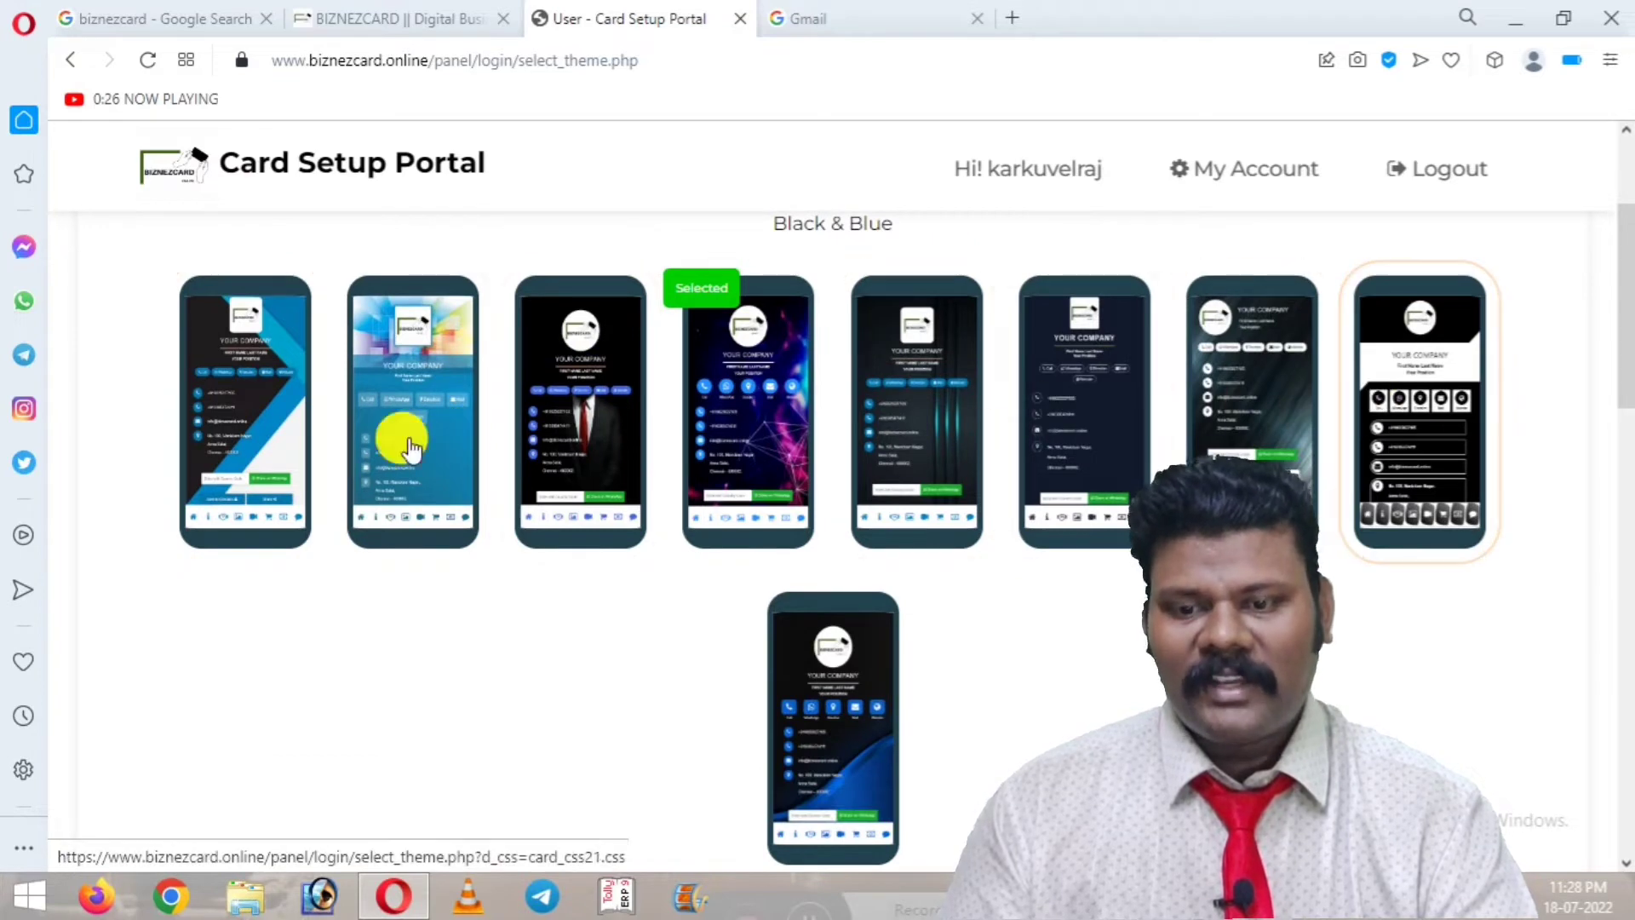
scroll(1263, 464, "down", 5)
scroll(1262, 464, "down", 3)
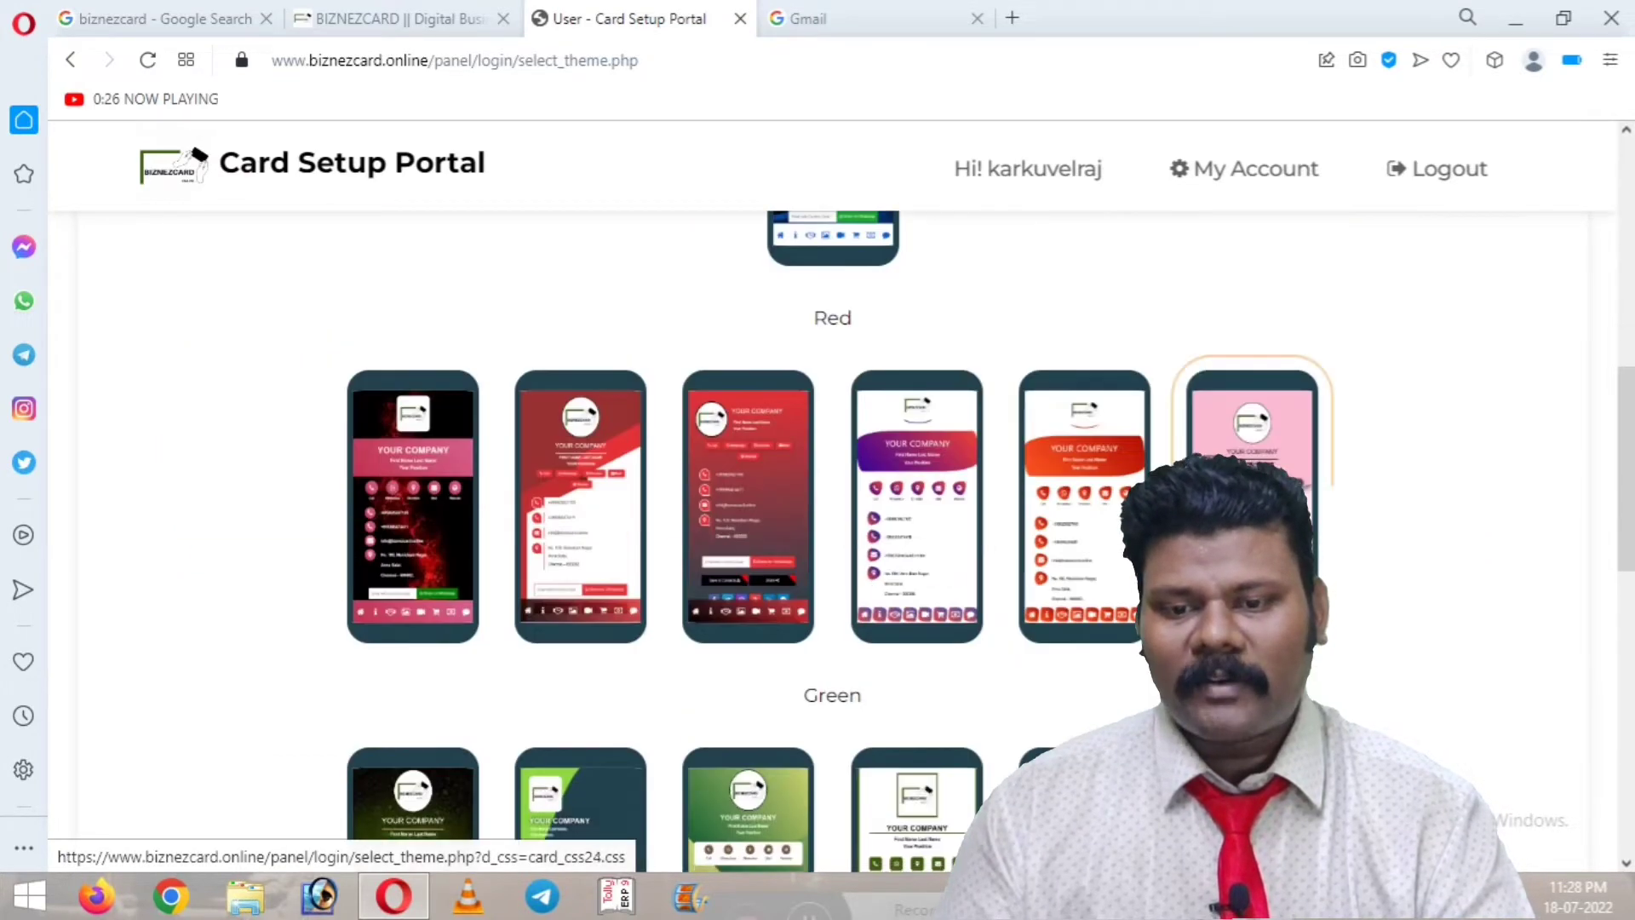
scroll(1059, 511, "down", 5)
scroll(1053, 521, "up", 5)
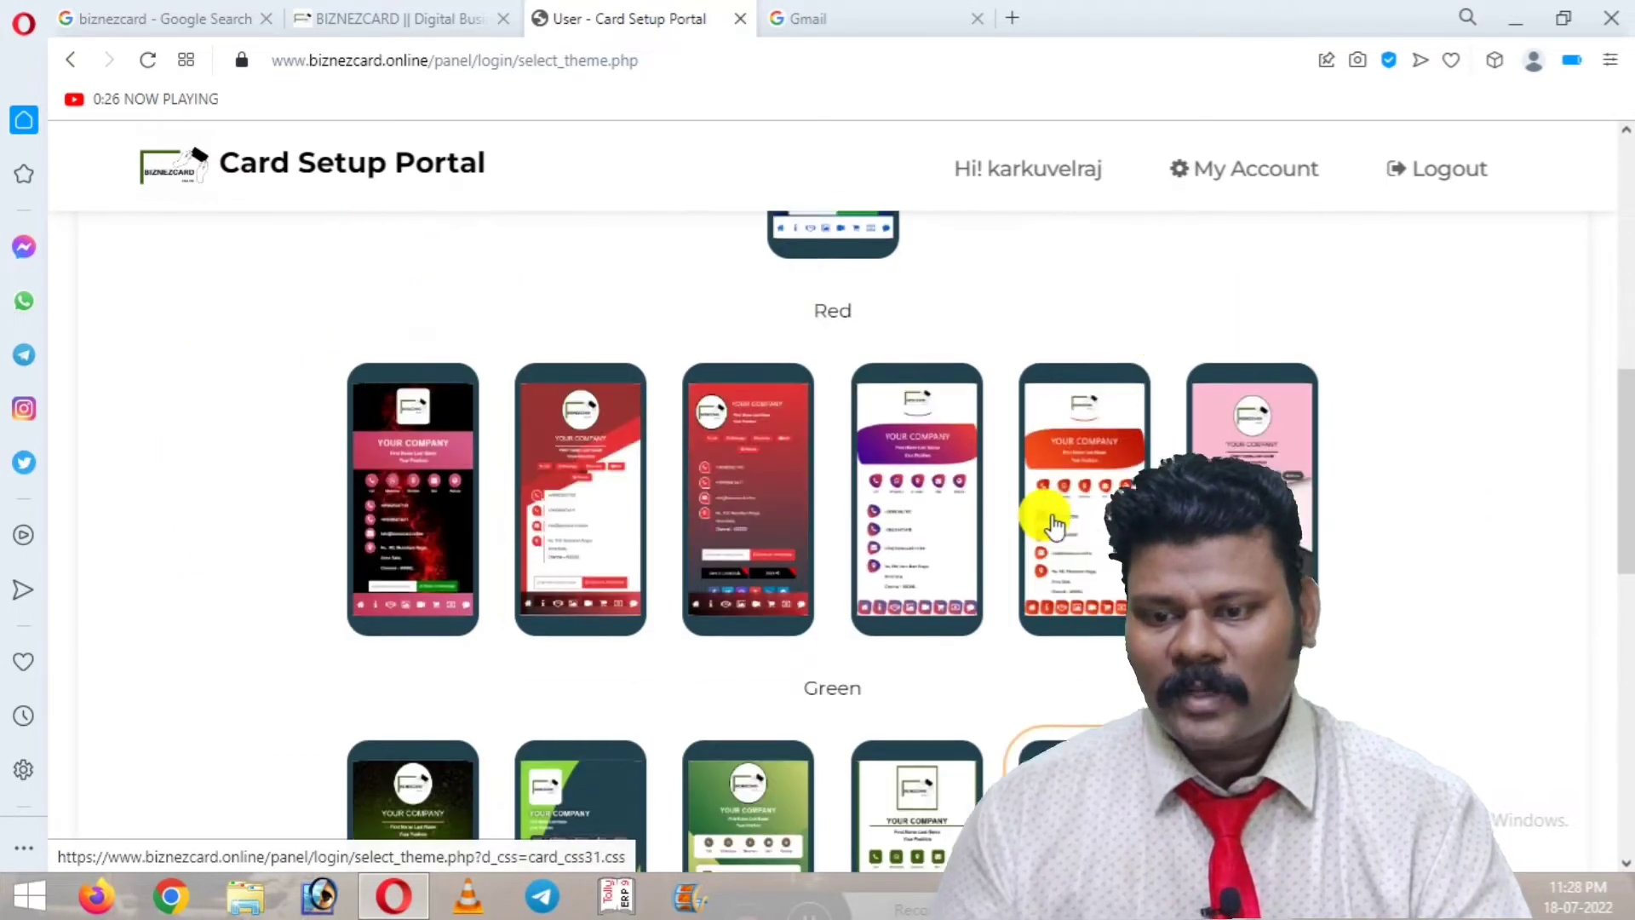
scroll(1053, 522, "down", 14)
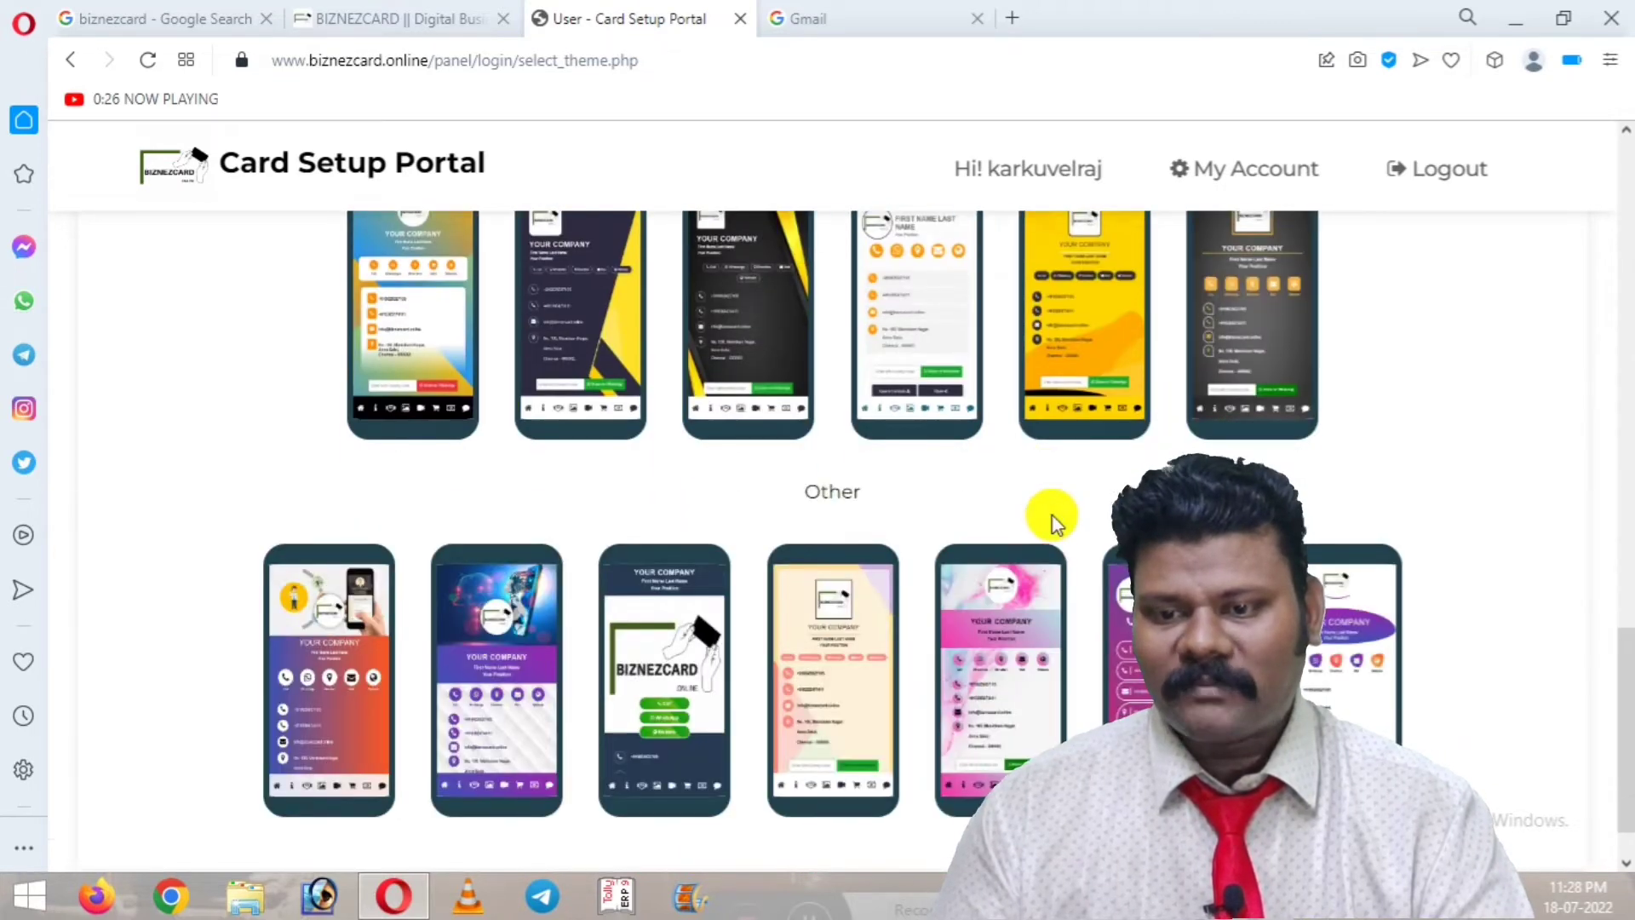
scroll(570, 521, "down", 1)
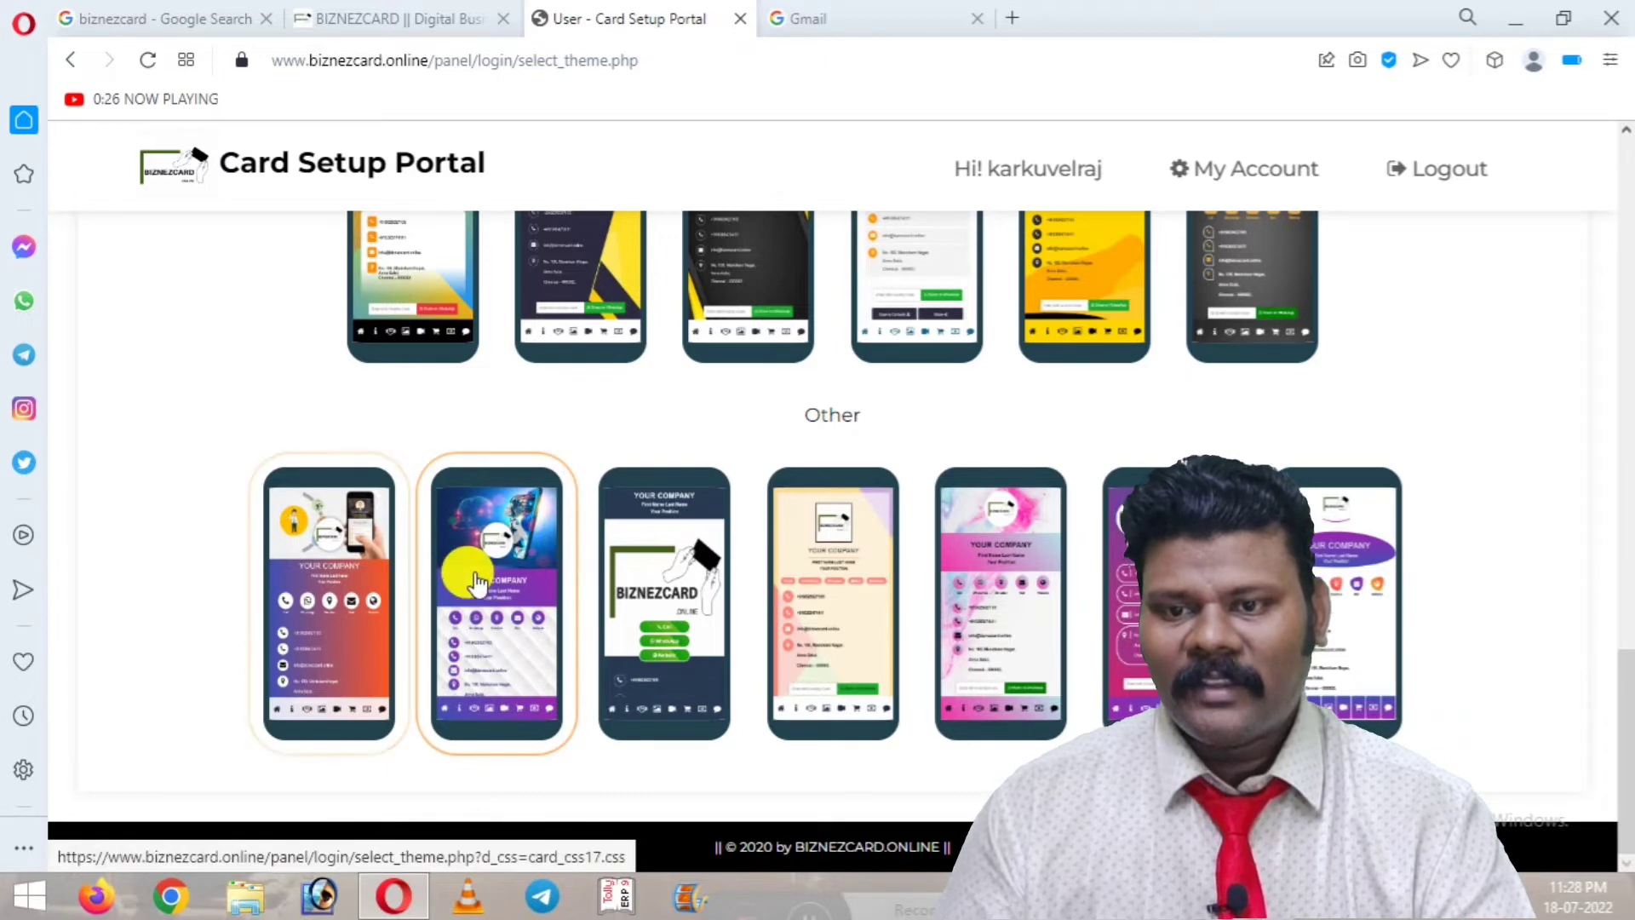
left_click(515, 510)
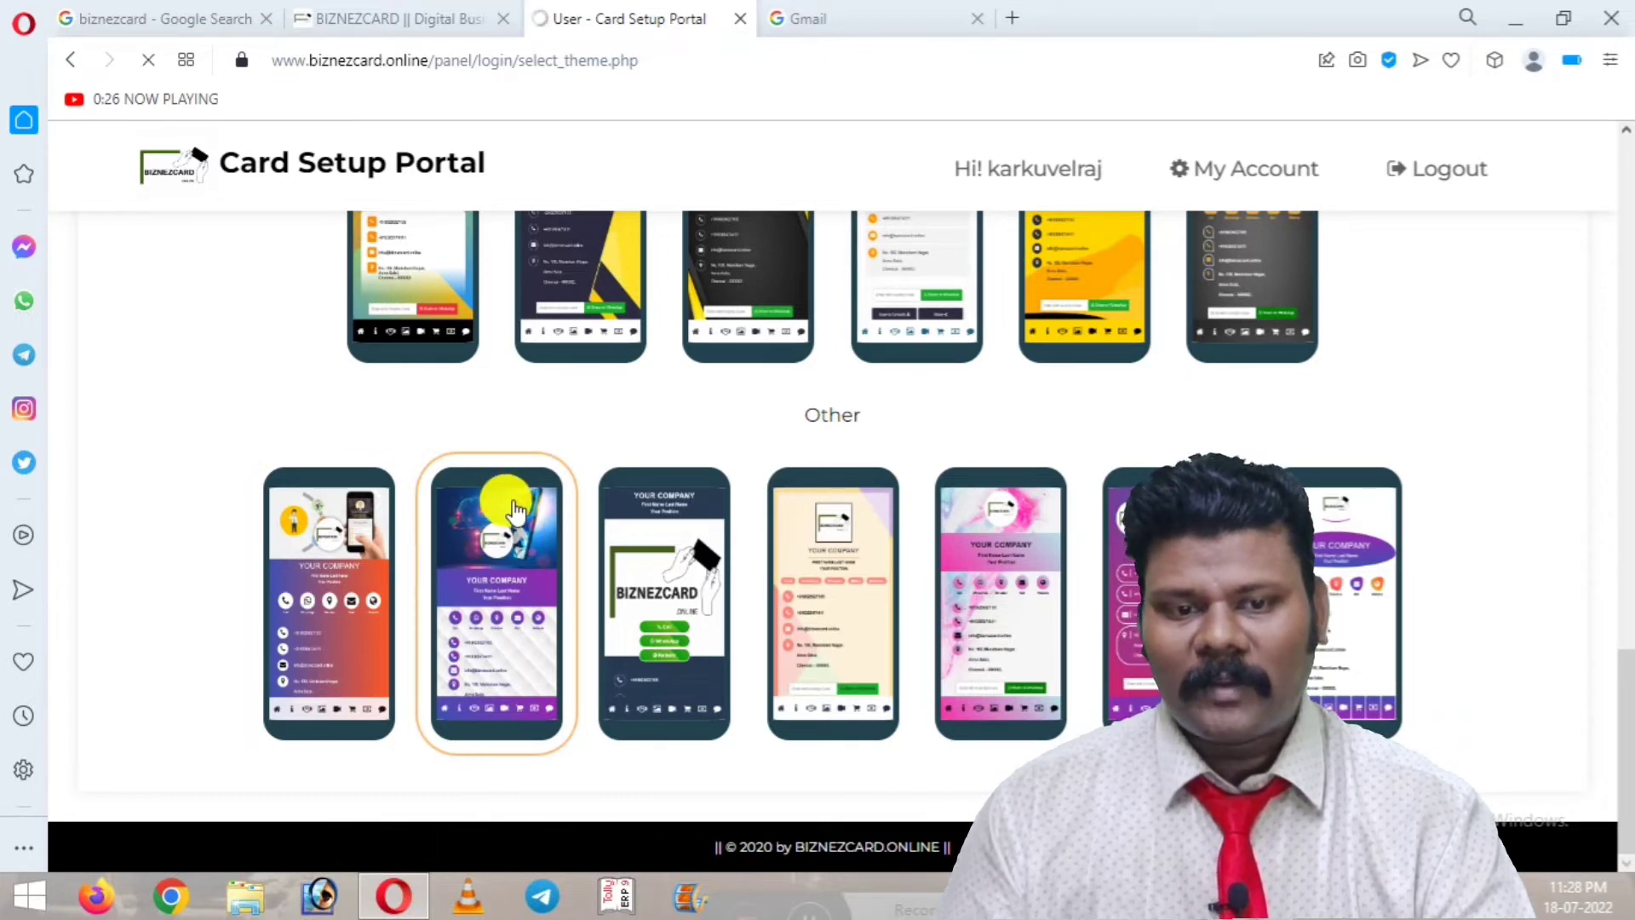
scroll(840, 504, "down", 2)
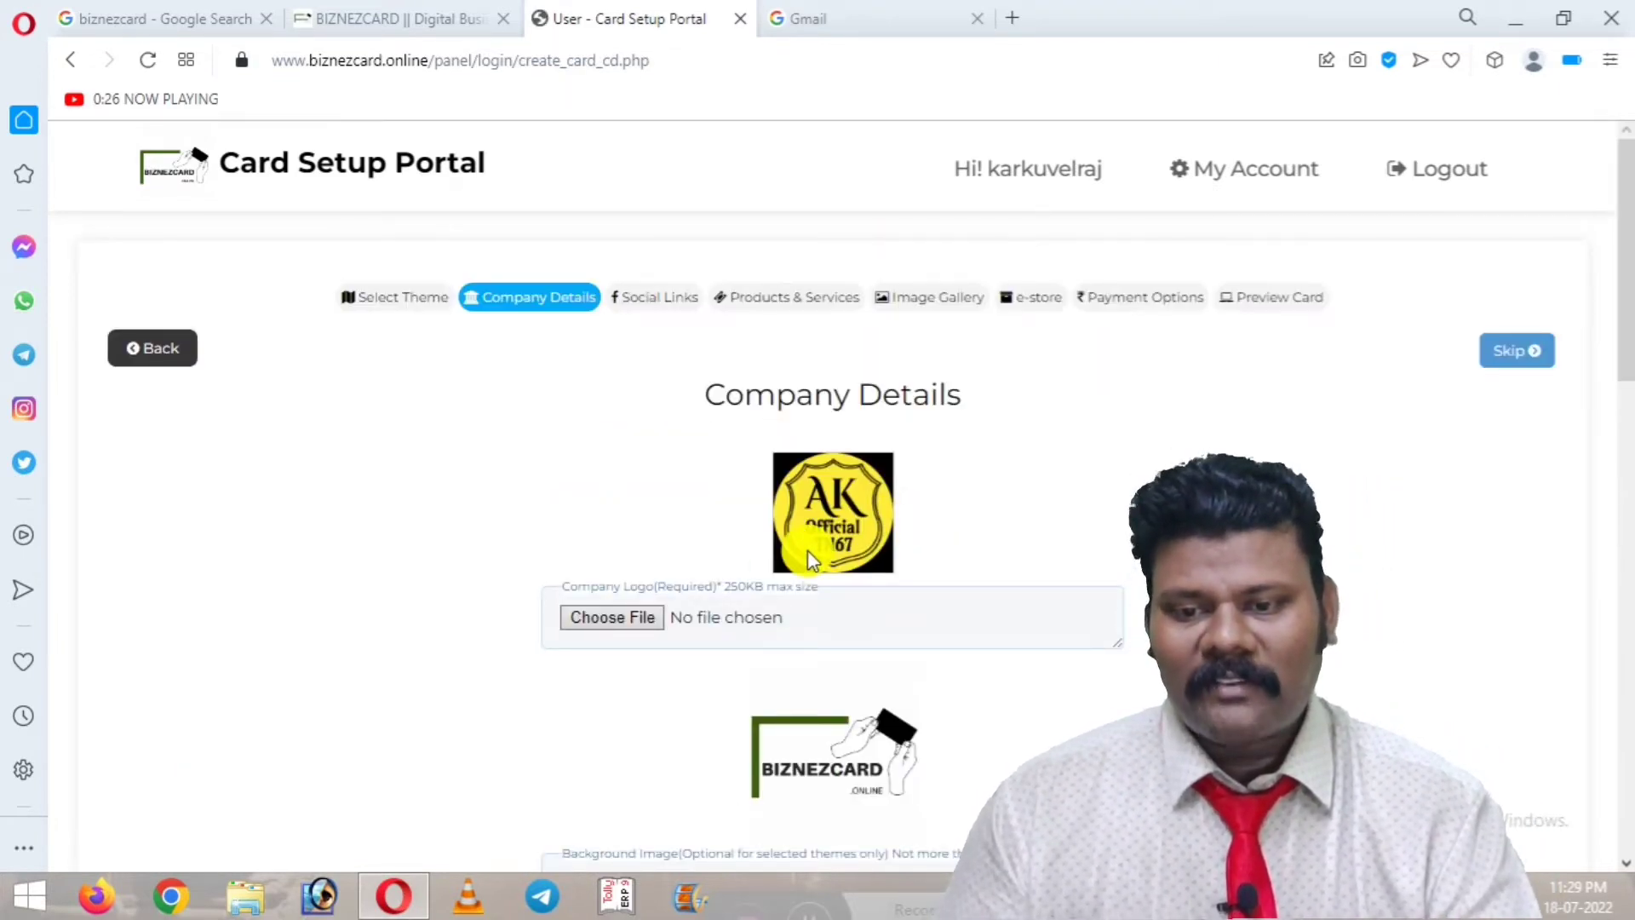
- Choose the image AddText_07-15-11.04.50.png from Downloads as the company logo
left_click(631, 635)
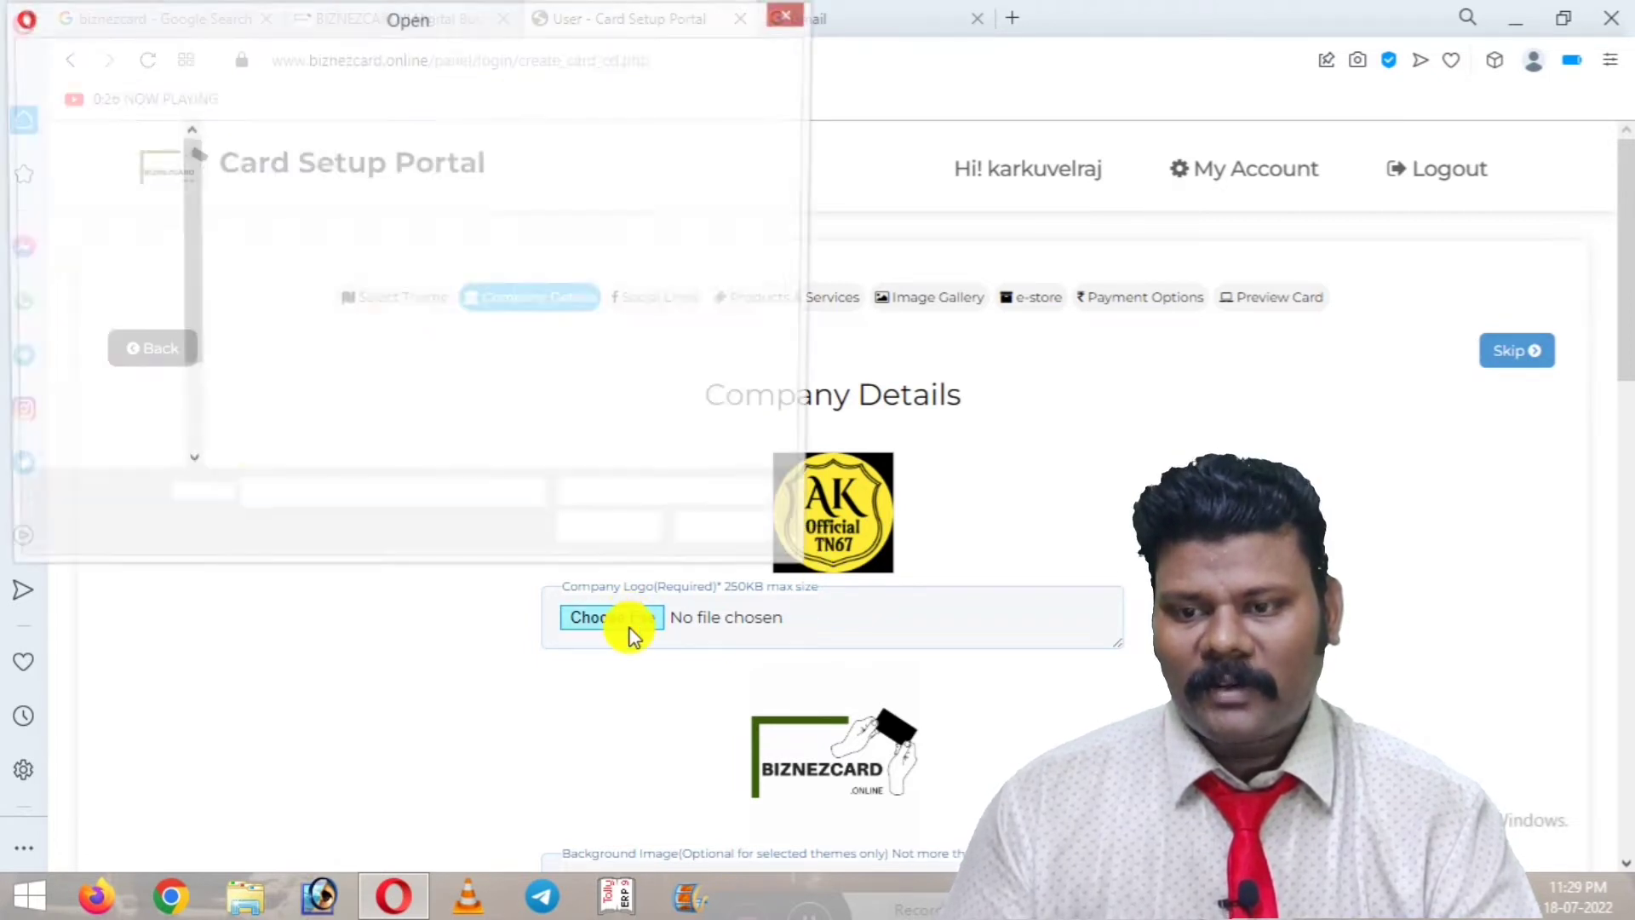
left_click(307, 218)
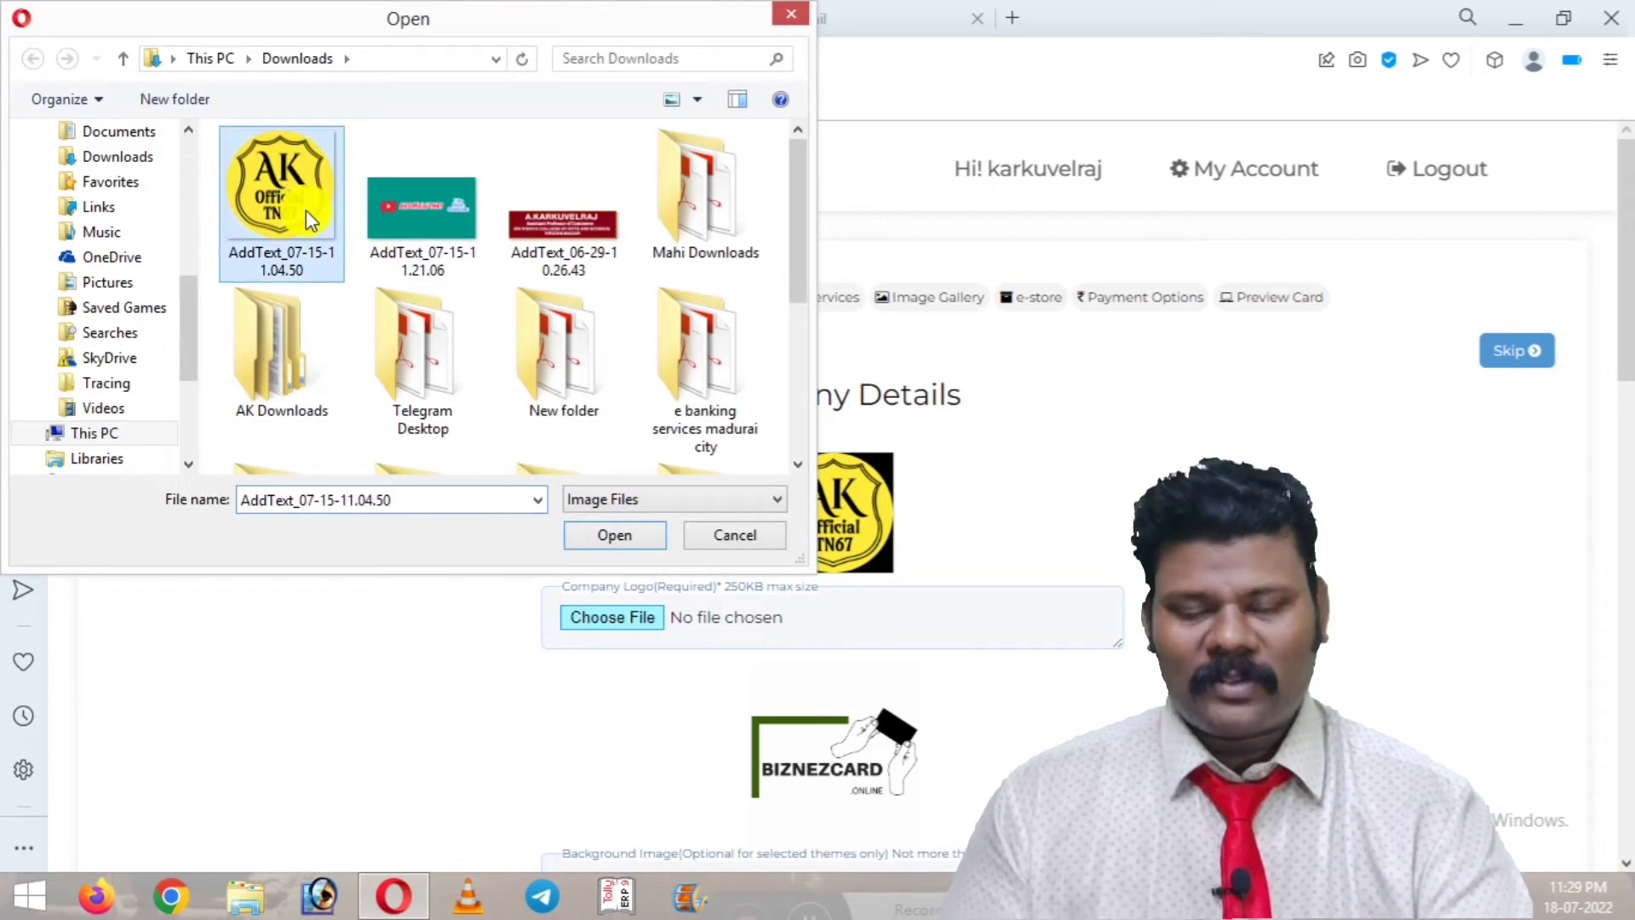
left_click(607, 535)
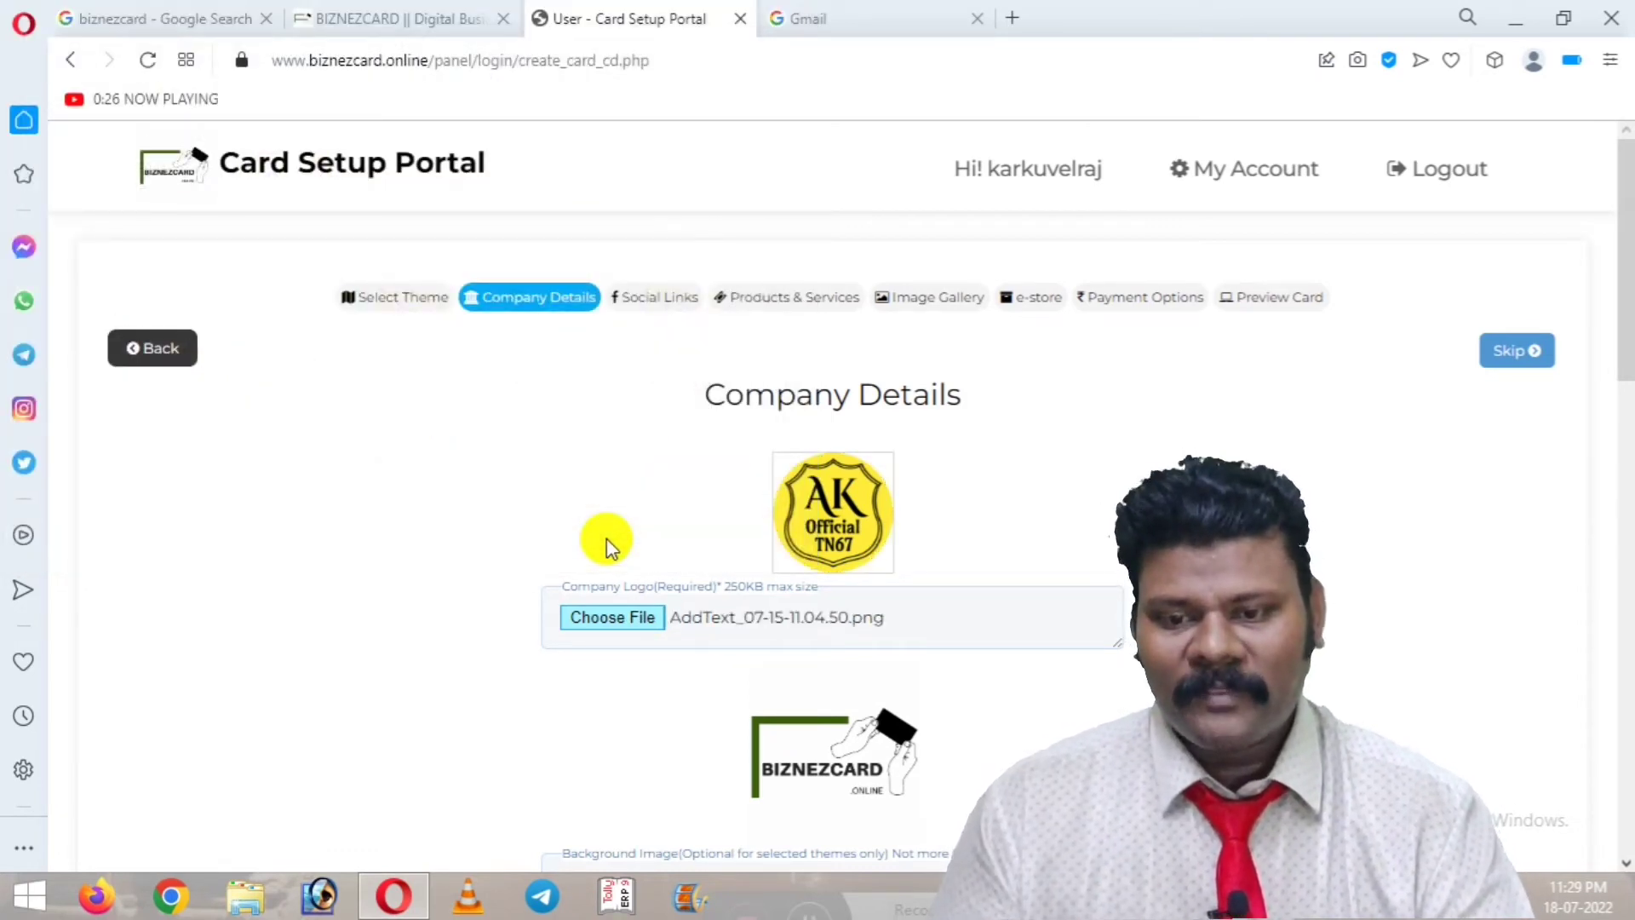
- Choose the image AddText_07-15-11.21.06.jpg from Downloads as the card's background image
scroll(672, 540, "down", 3)
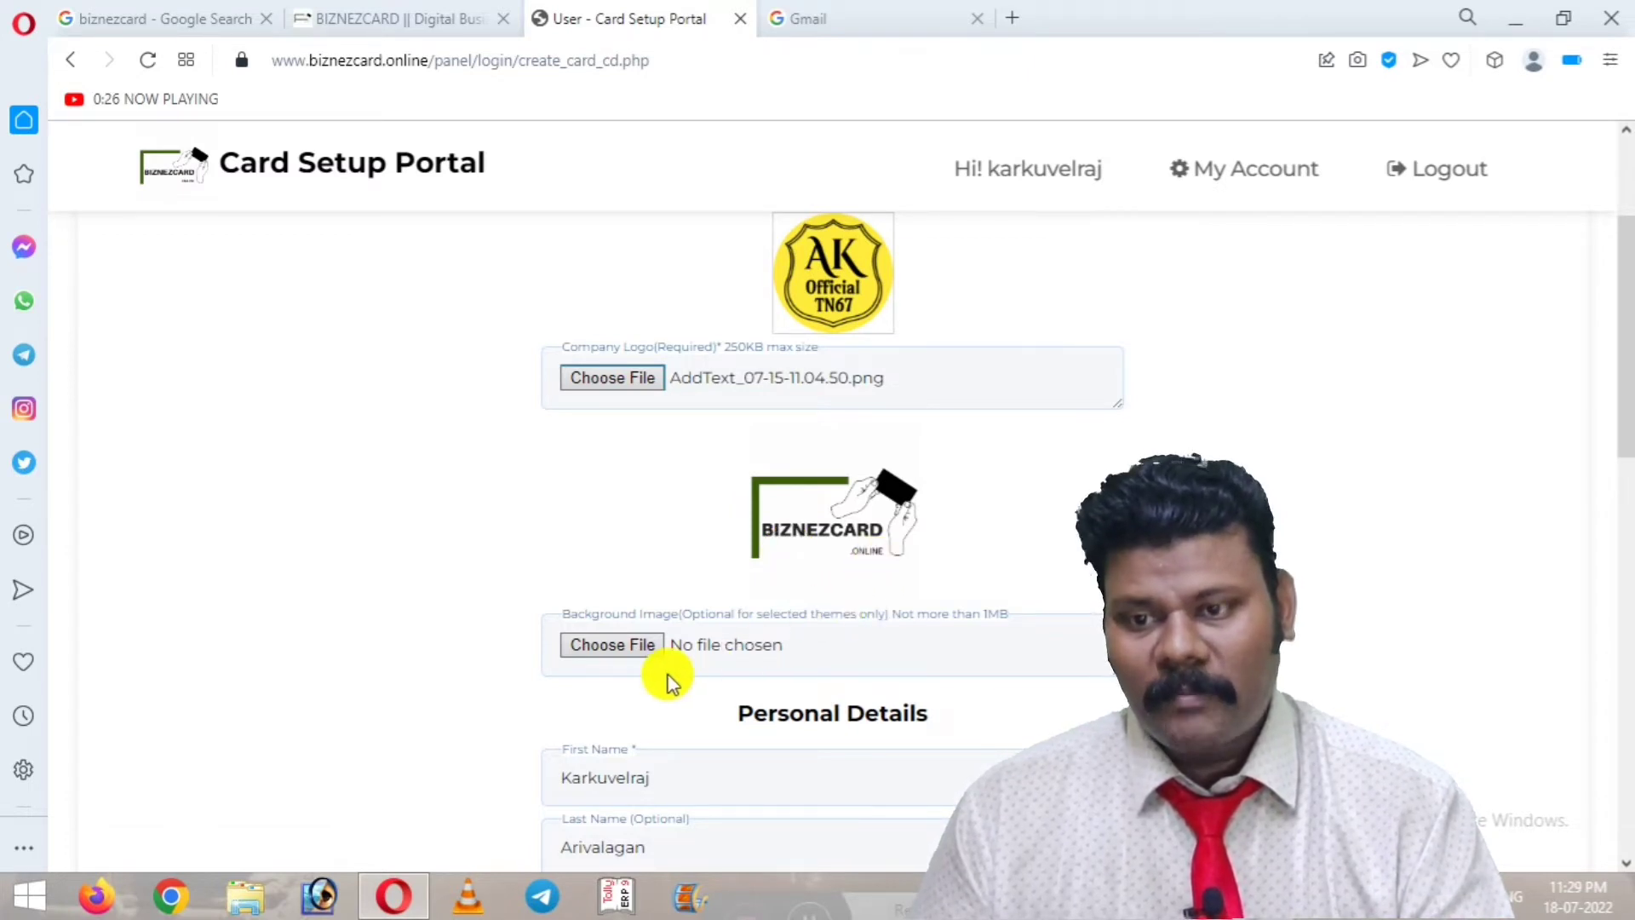
left_click(621, 651)
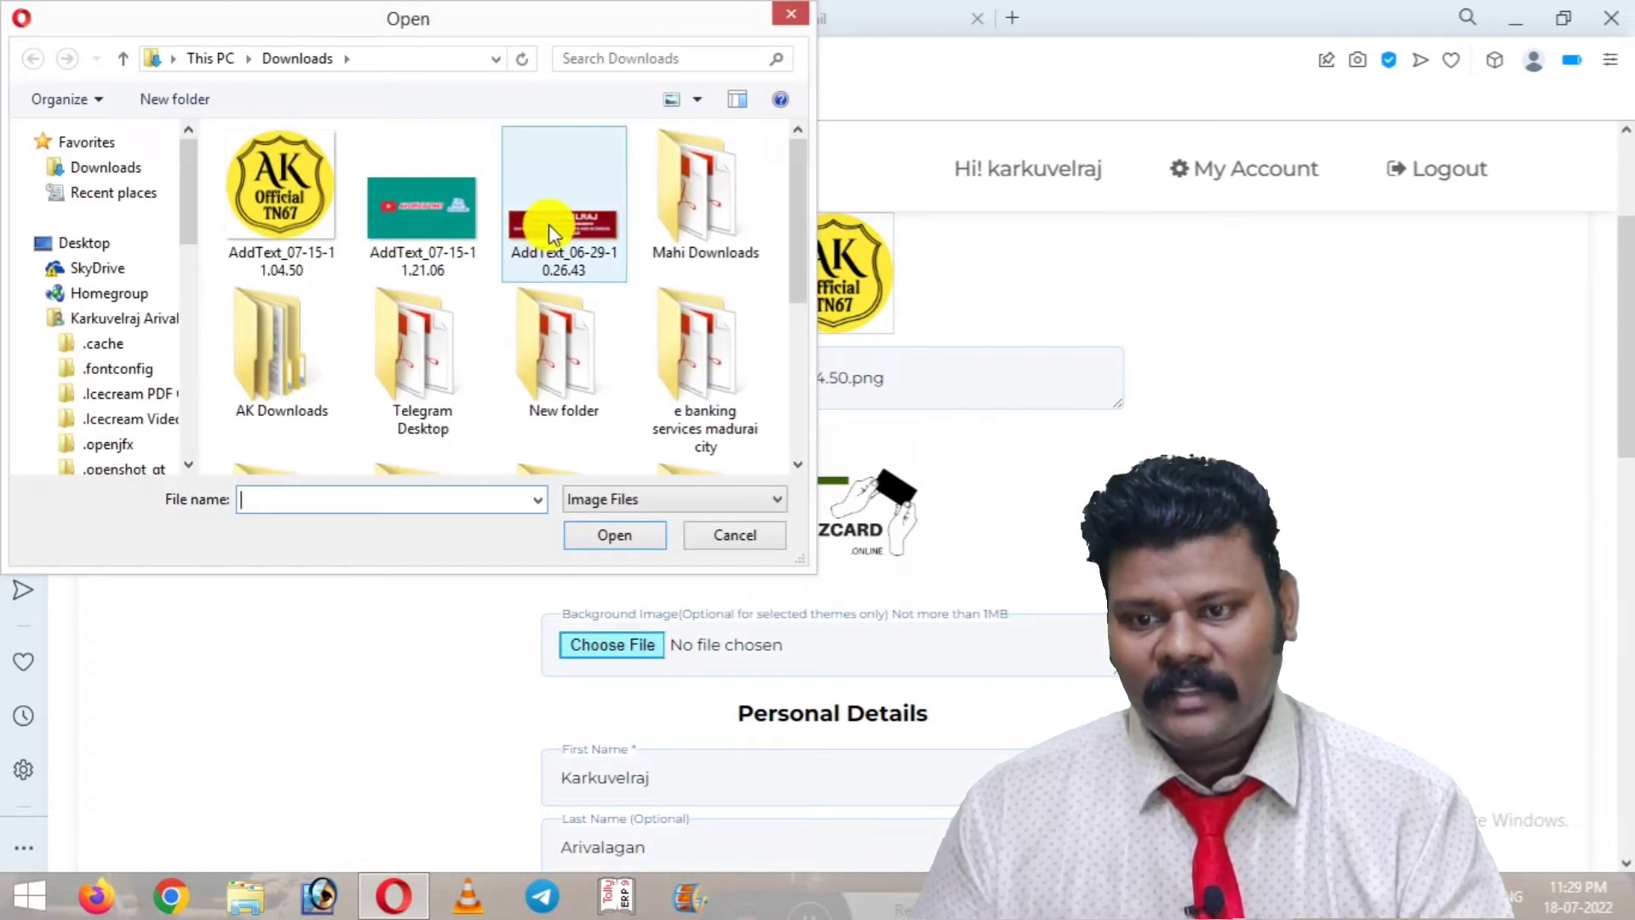
left_click(395, 218)
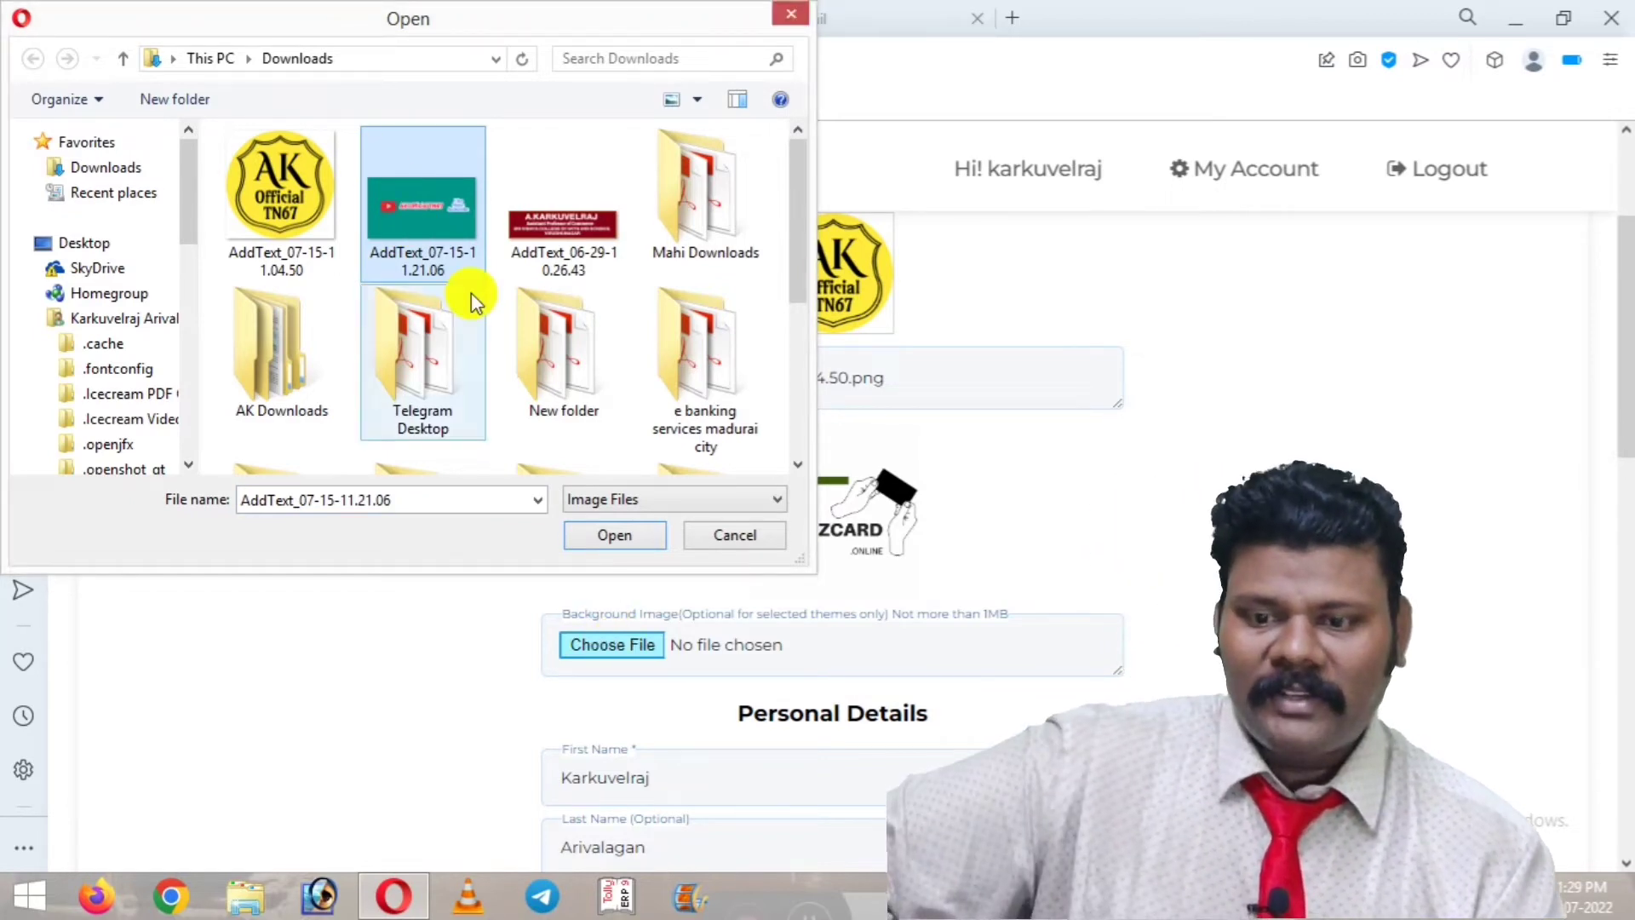
left_click(591, 526)
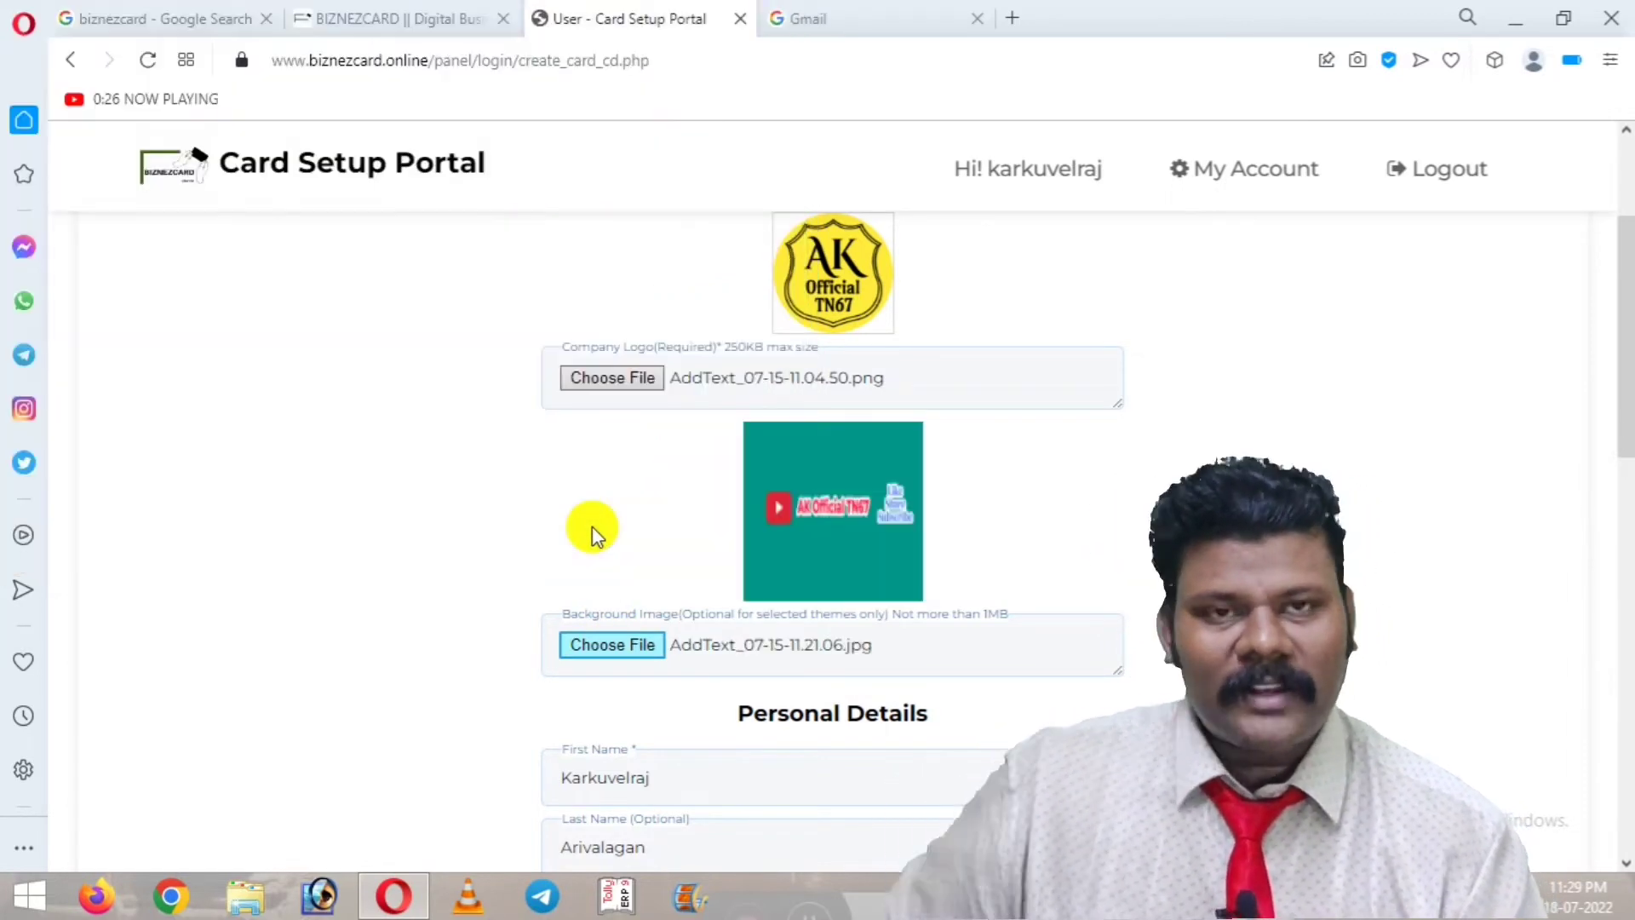
- Review the Company Details form from the uploaded images through the personal details, tag line and About Us section
scroll(789, 621, "down", 1)
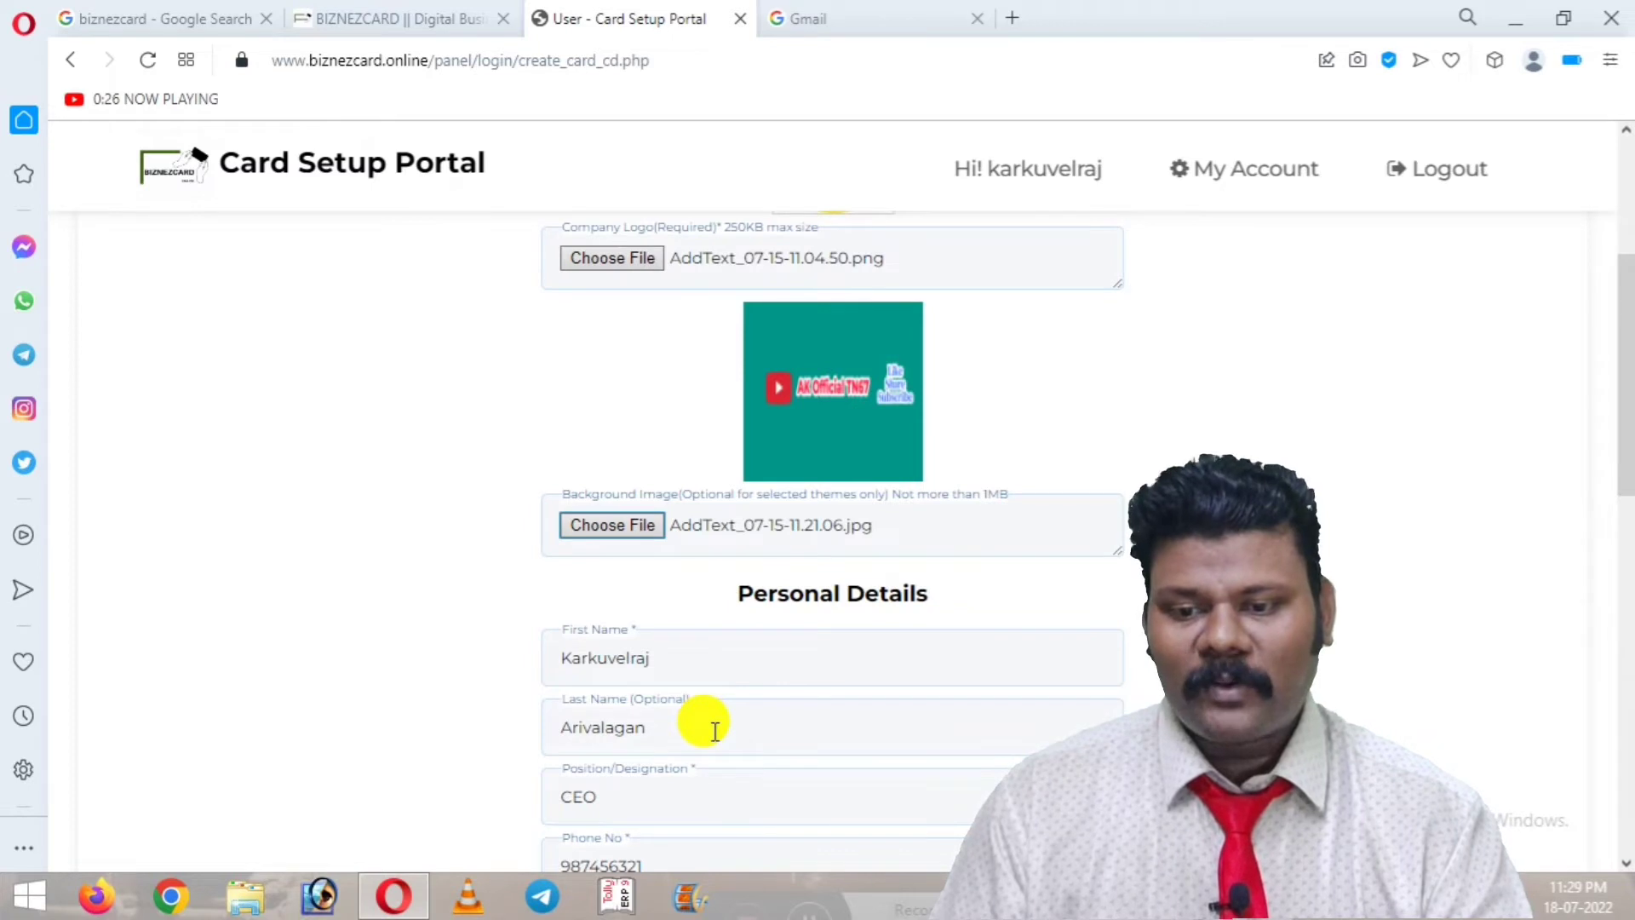
scroll(720, 771, "down", 1)
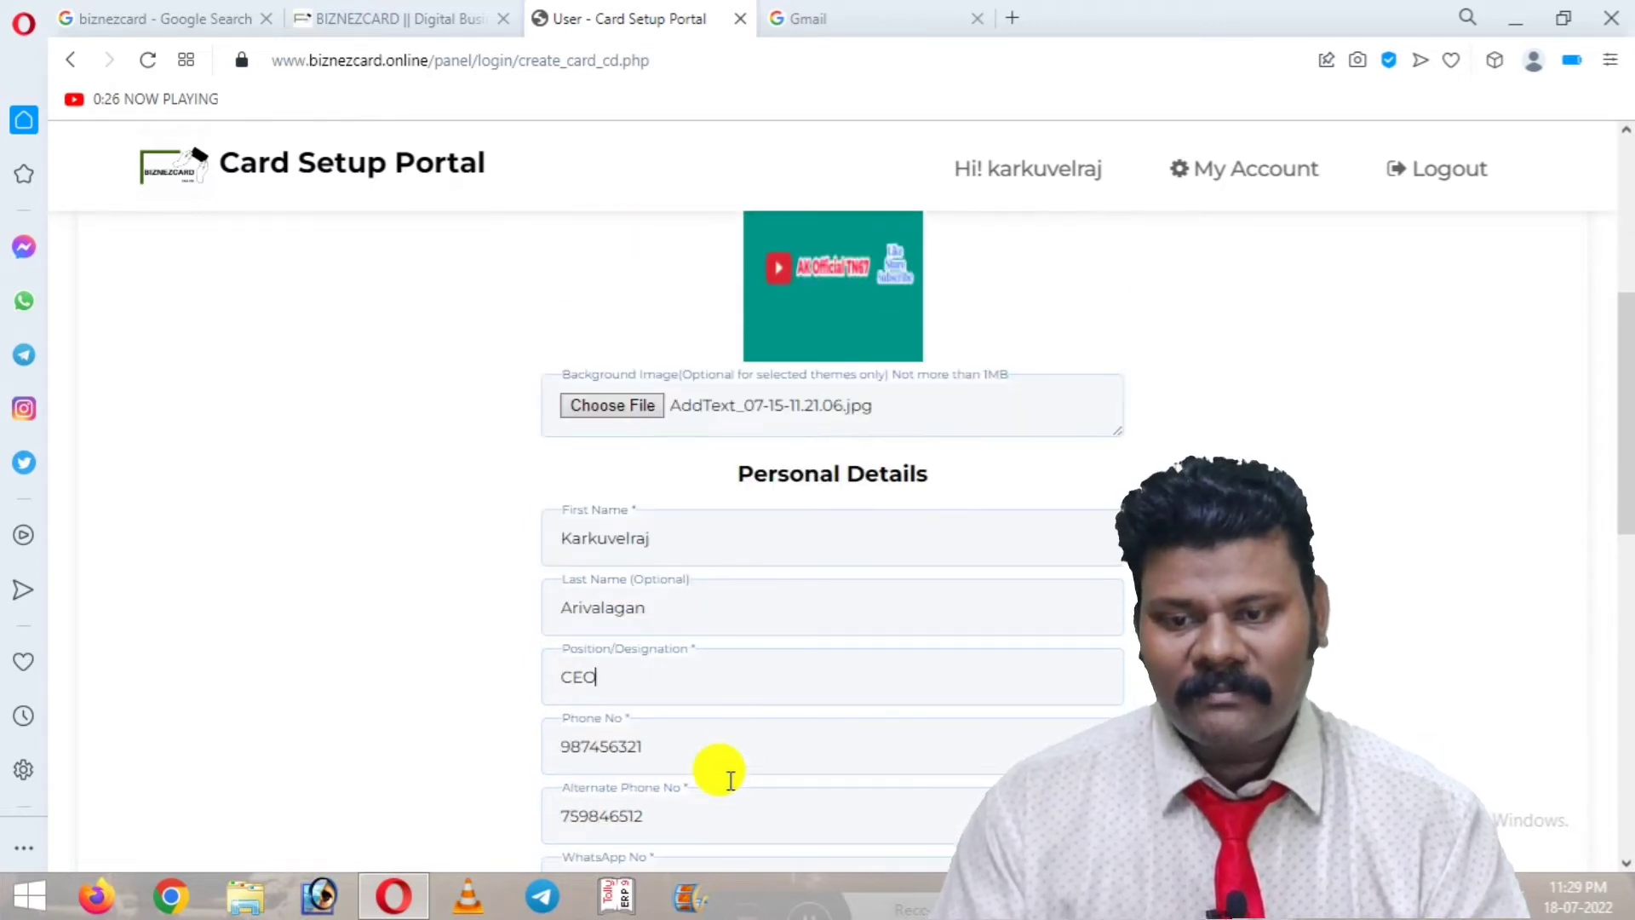
scroll(739, 716, "down", 2)
left_click(691, 511)
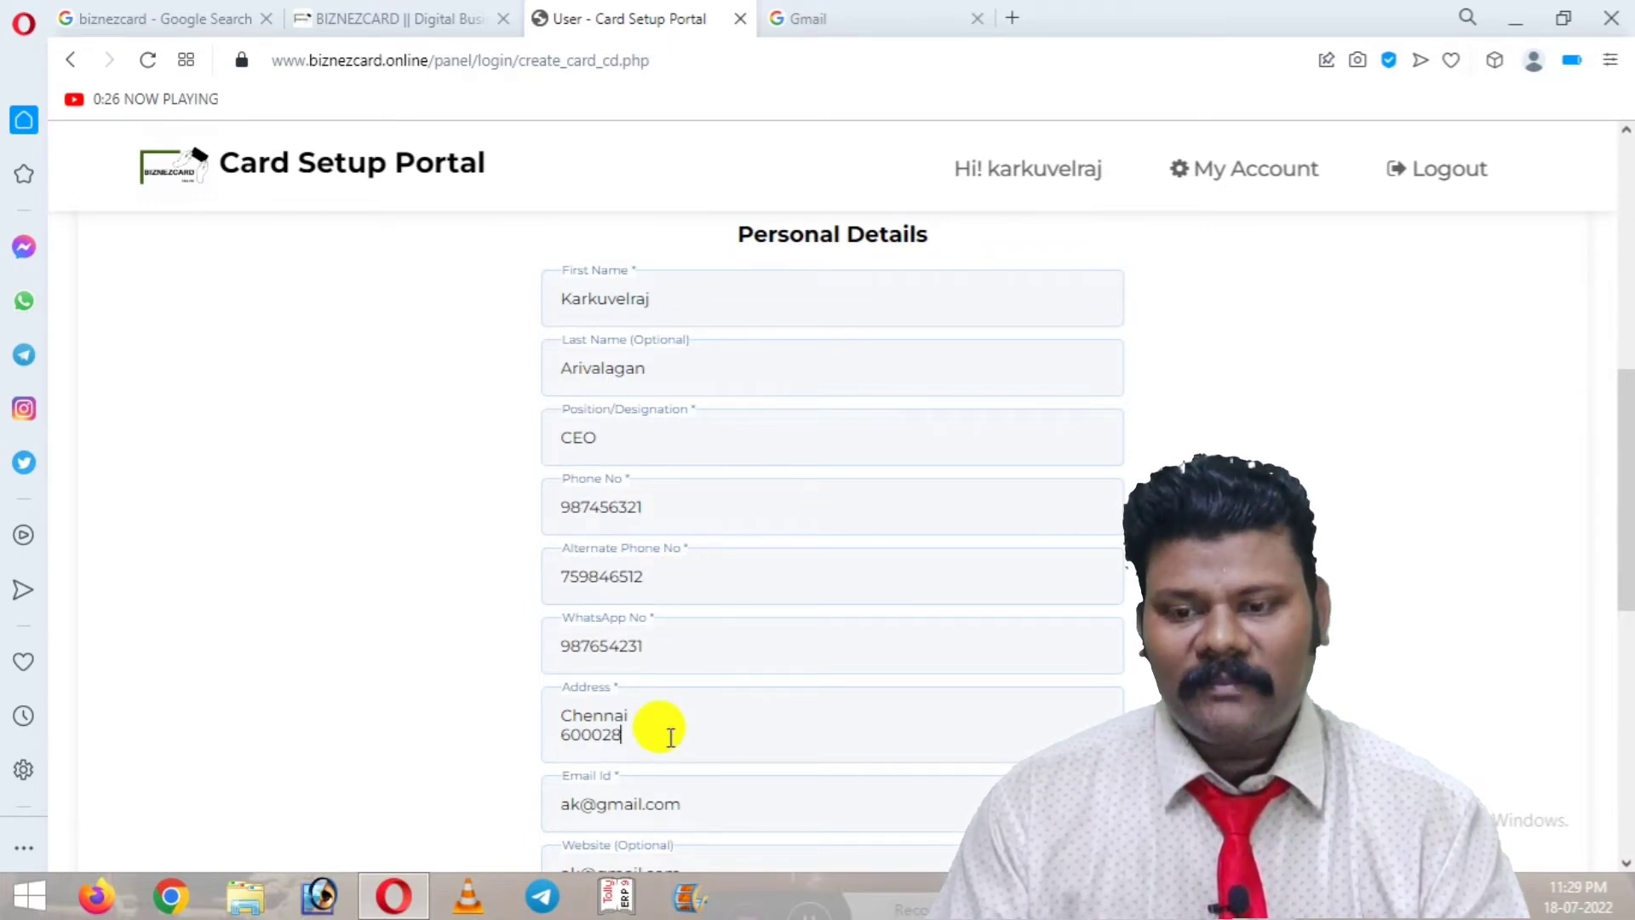
scroll(671, 738, "down", 1)
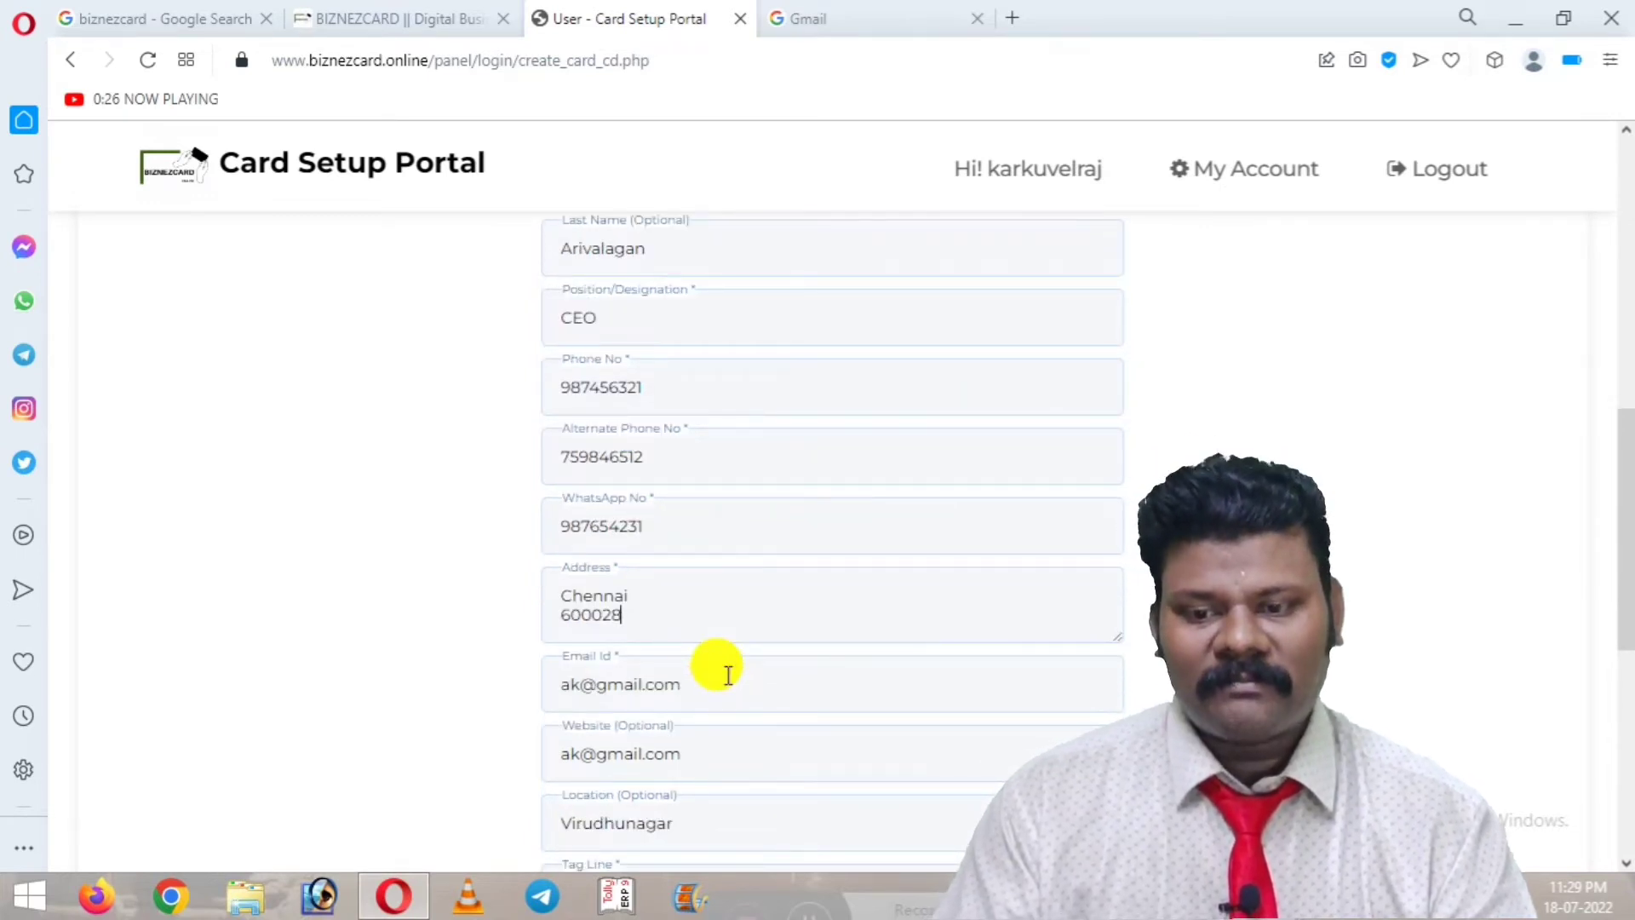
scroll(728, 675, "down", 1)
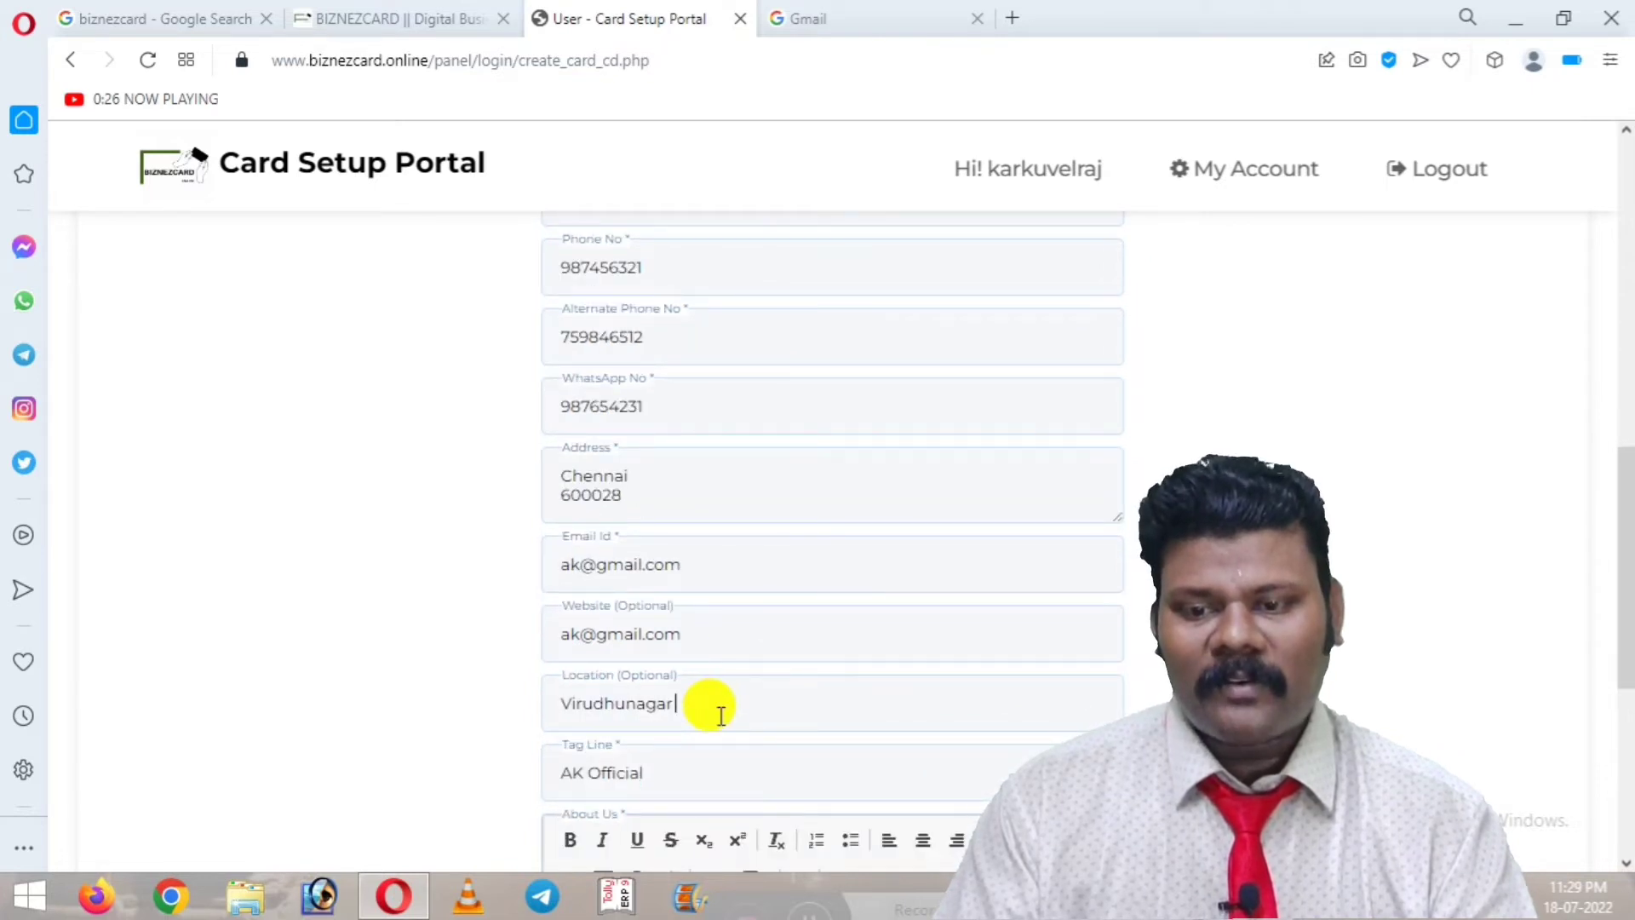
scroll(720, 714, "down", 1)
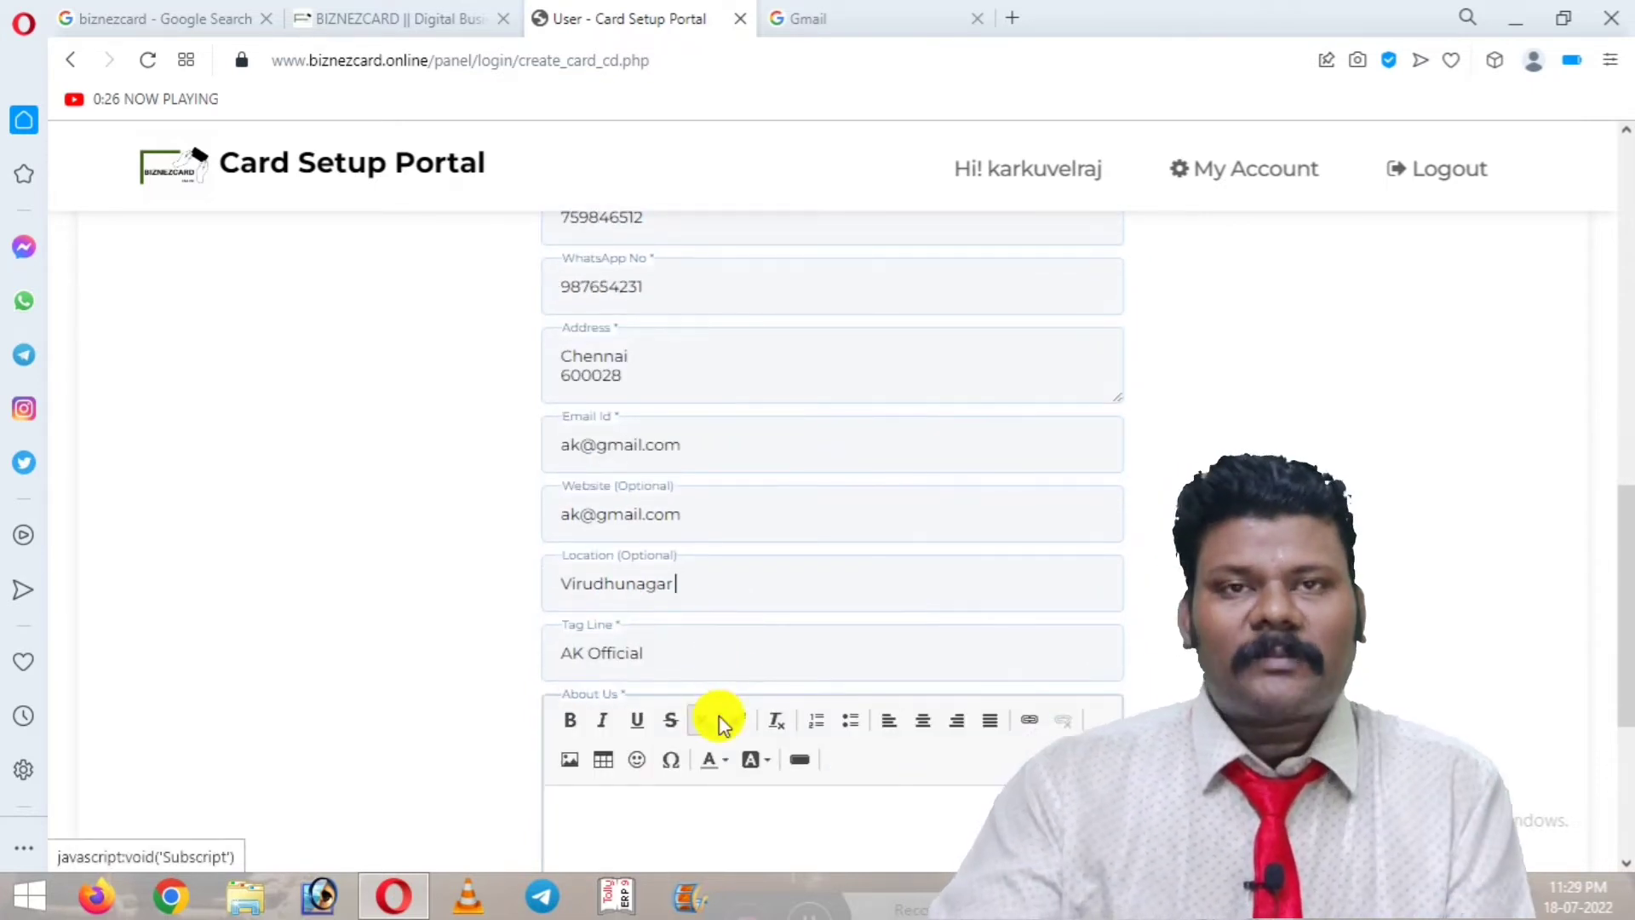
scroll(745, 659, "down", 1)
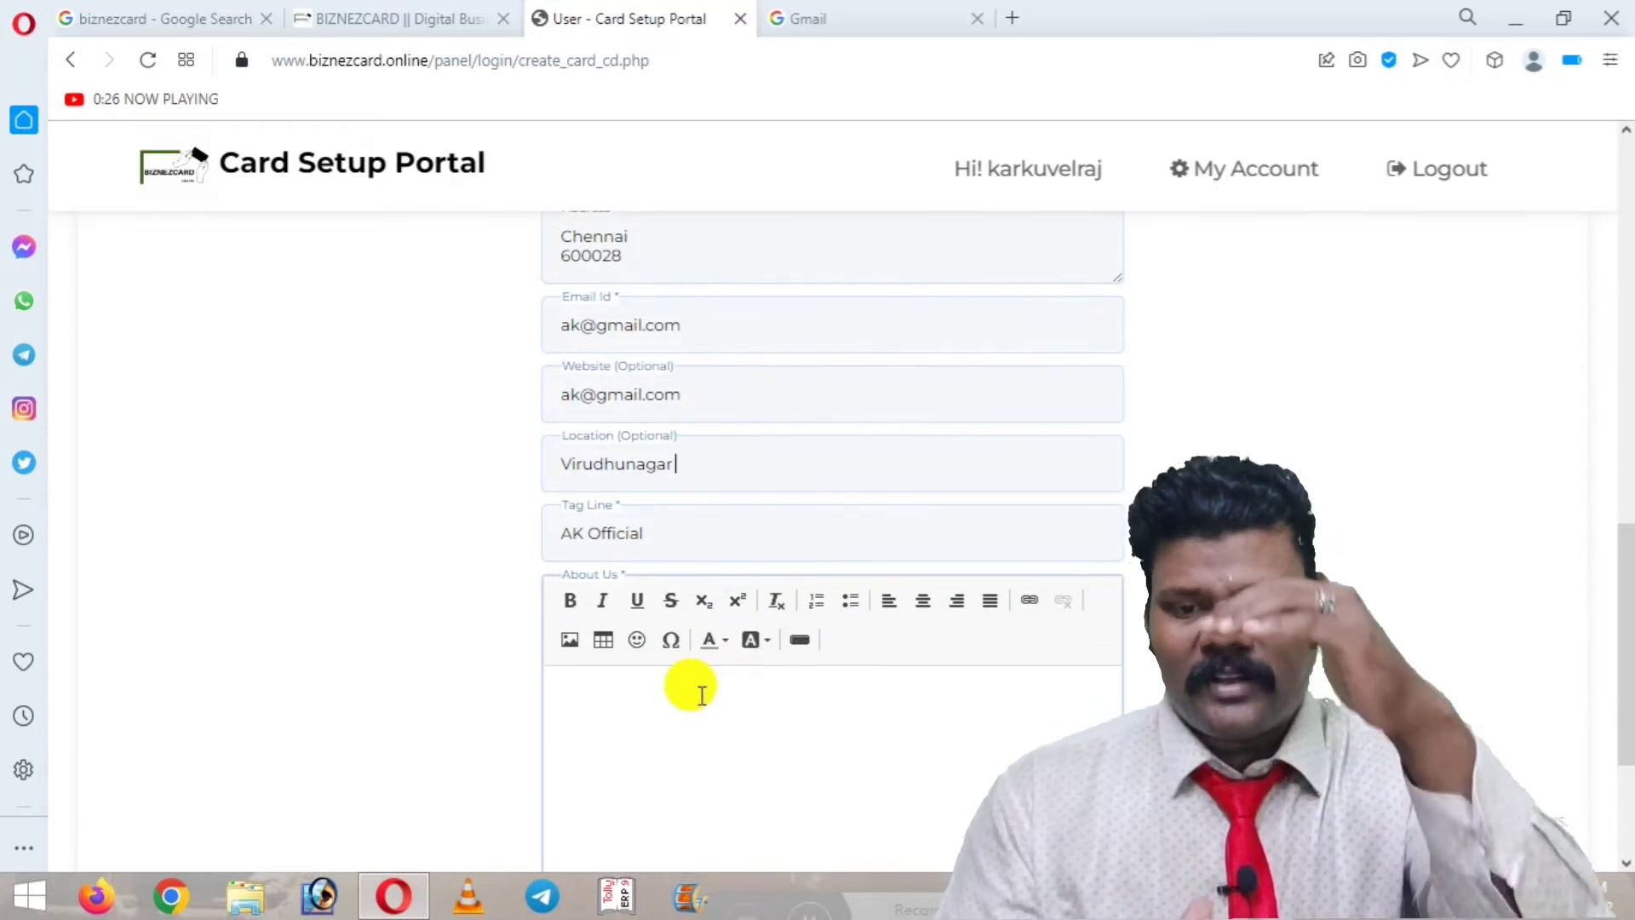
left_click(700, 694)
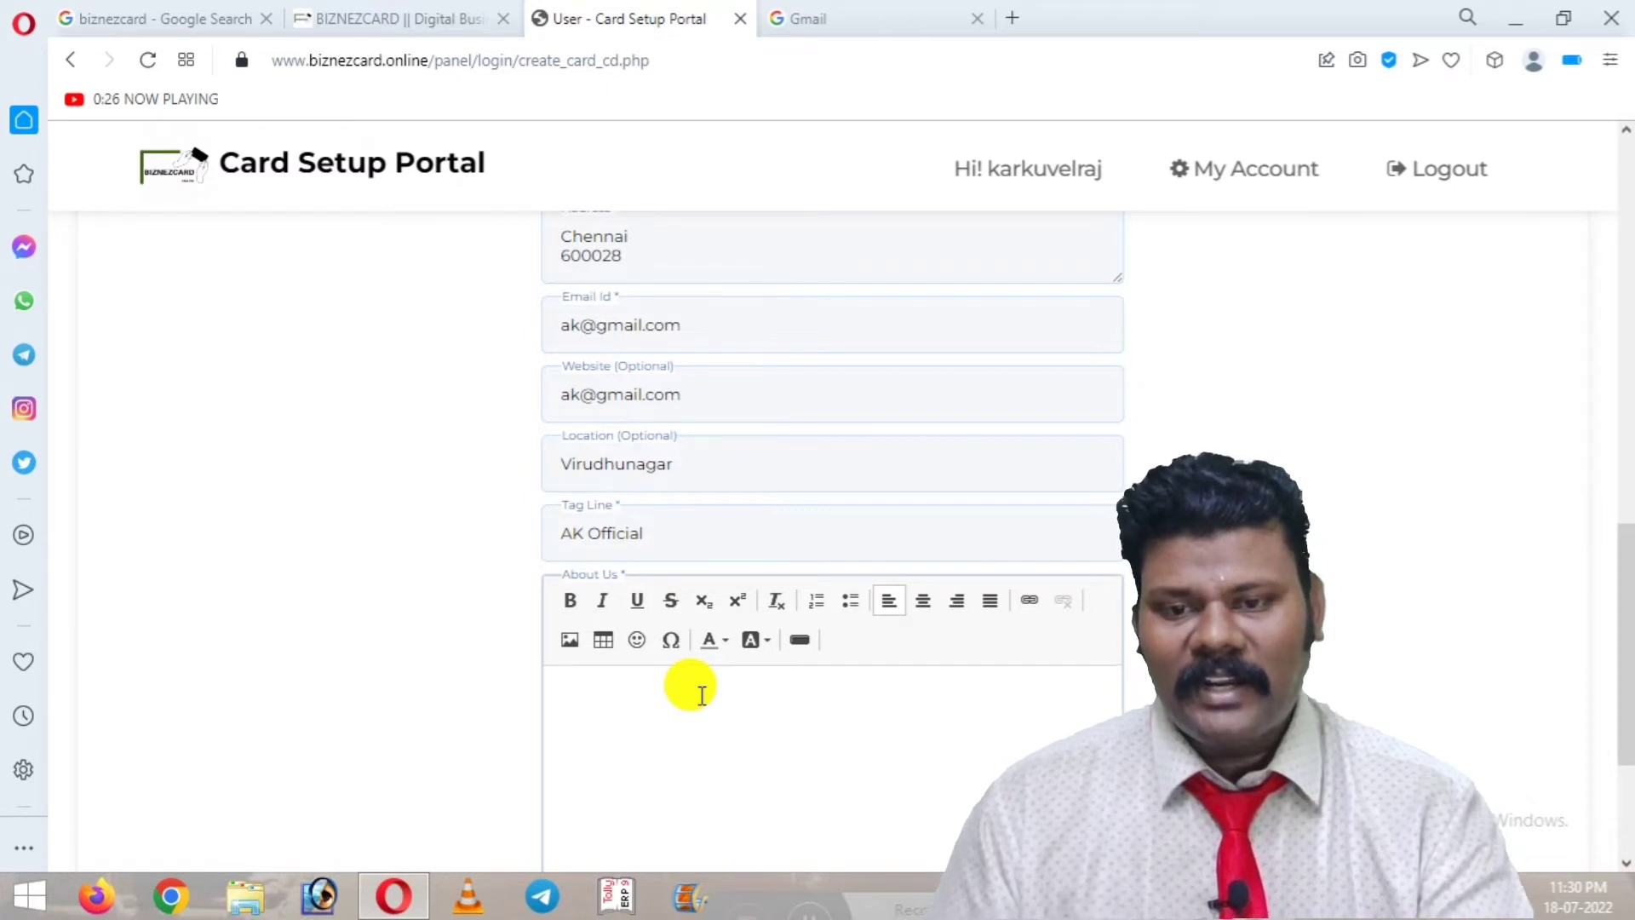
- Recheck the whole Company Details form, then save it and continue to Social Links, leaving About Us empty
scroll(724, 664, "up", 8)
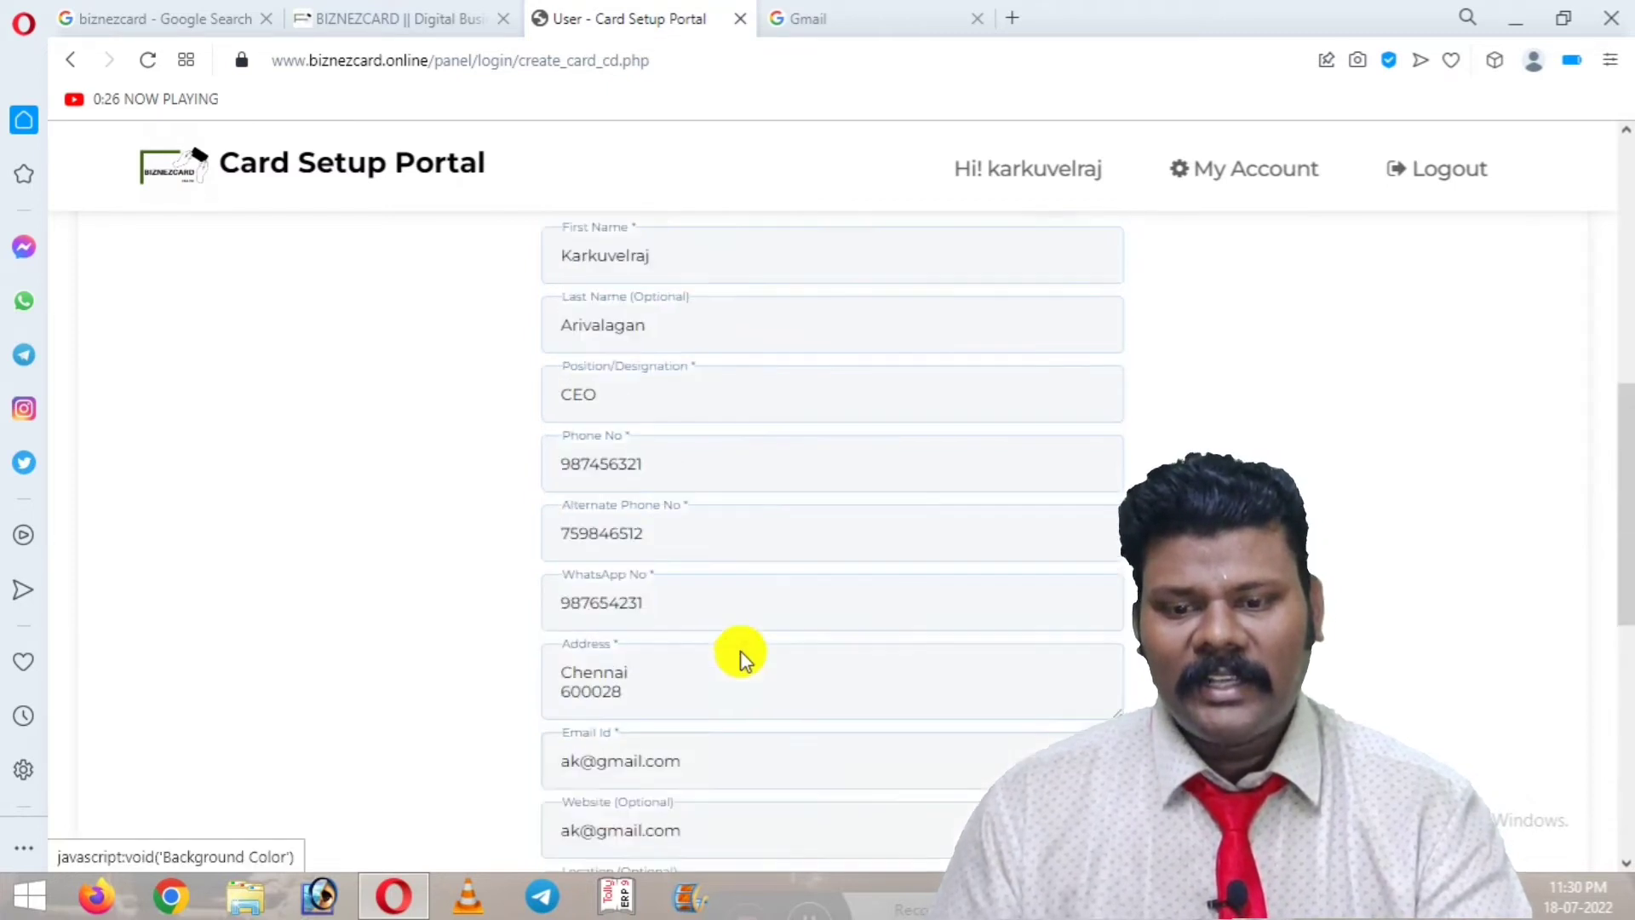
scroll(741, 658, "up", 3)
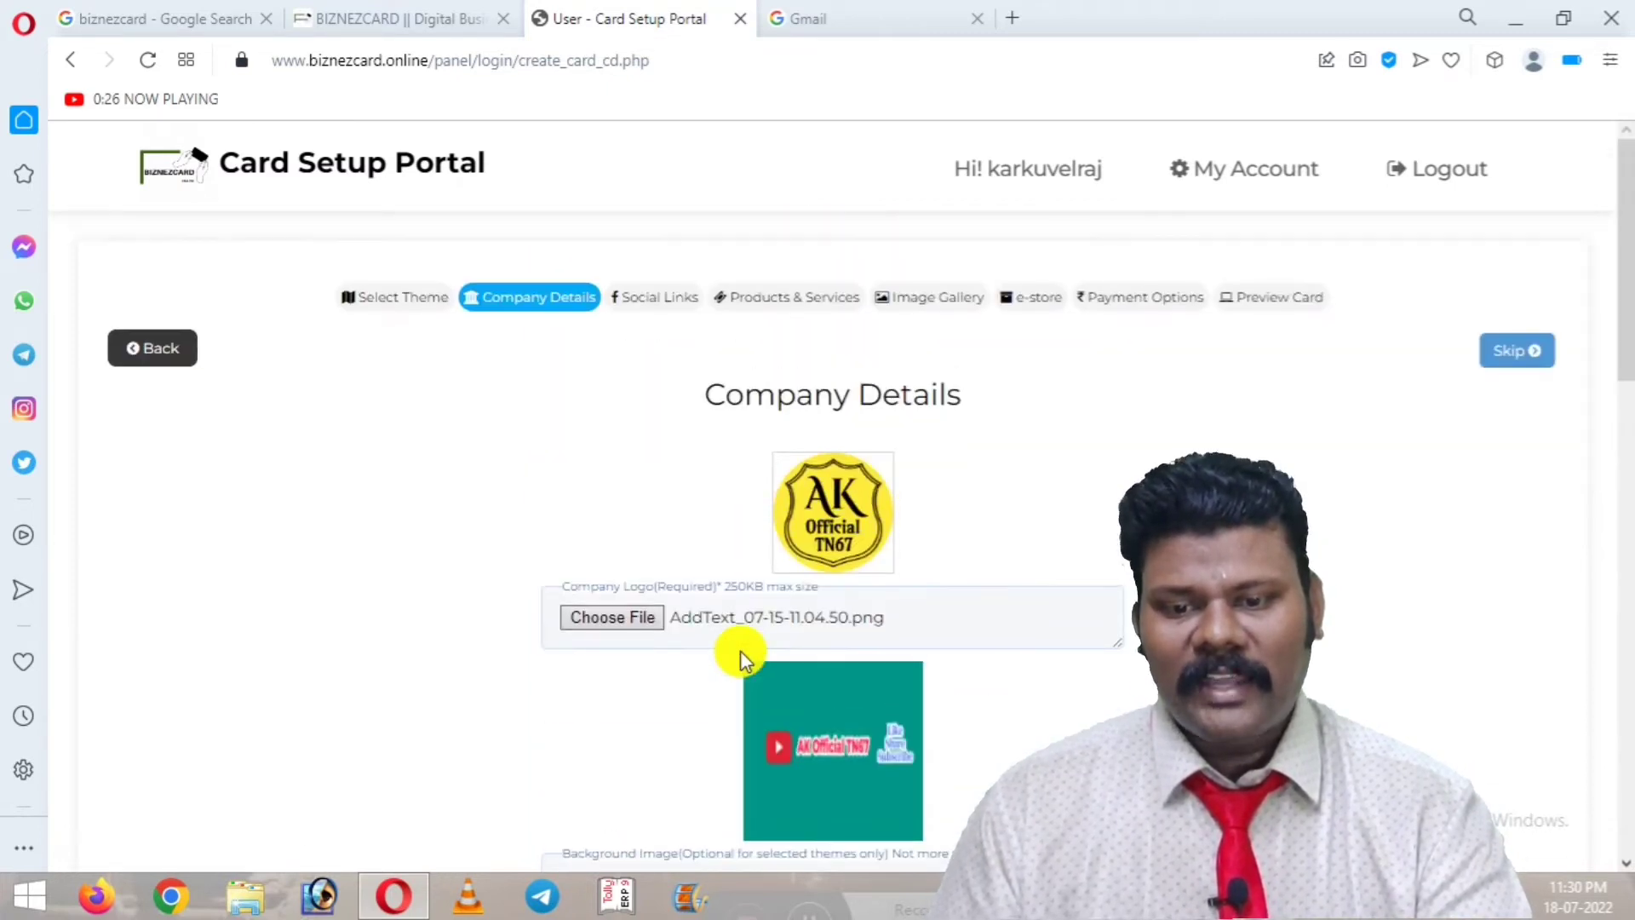
scroll(741, 658, "down", 7)
scroll(740, 658, "down", 7)
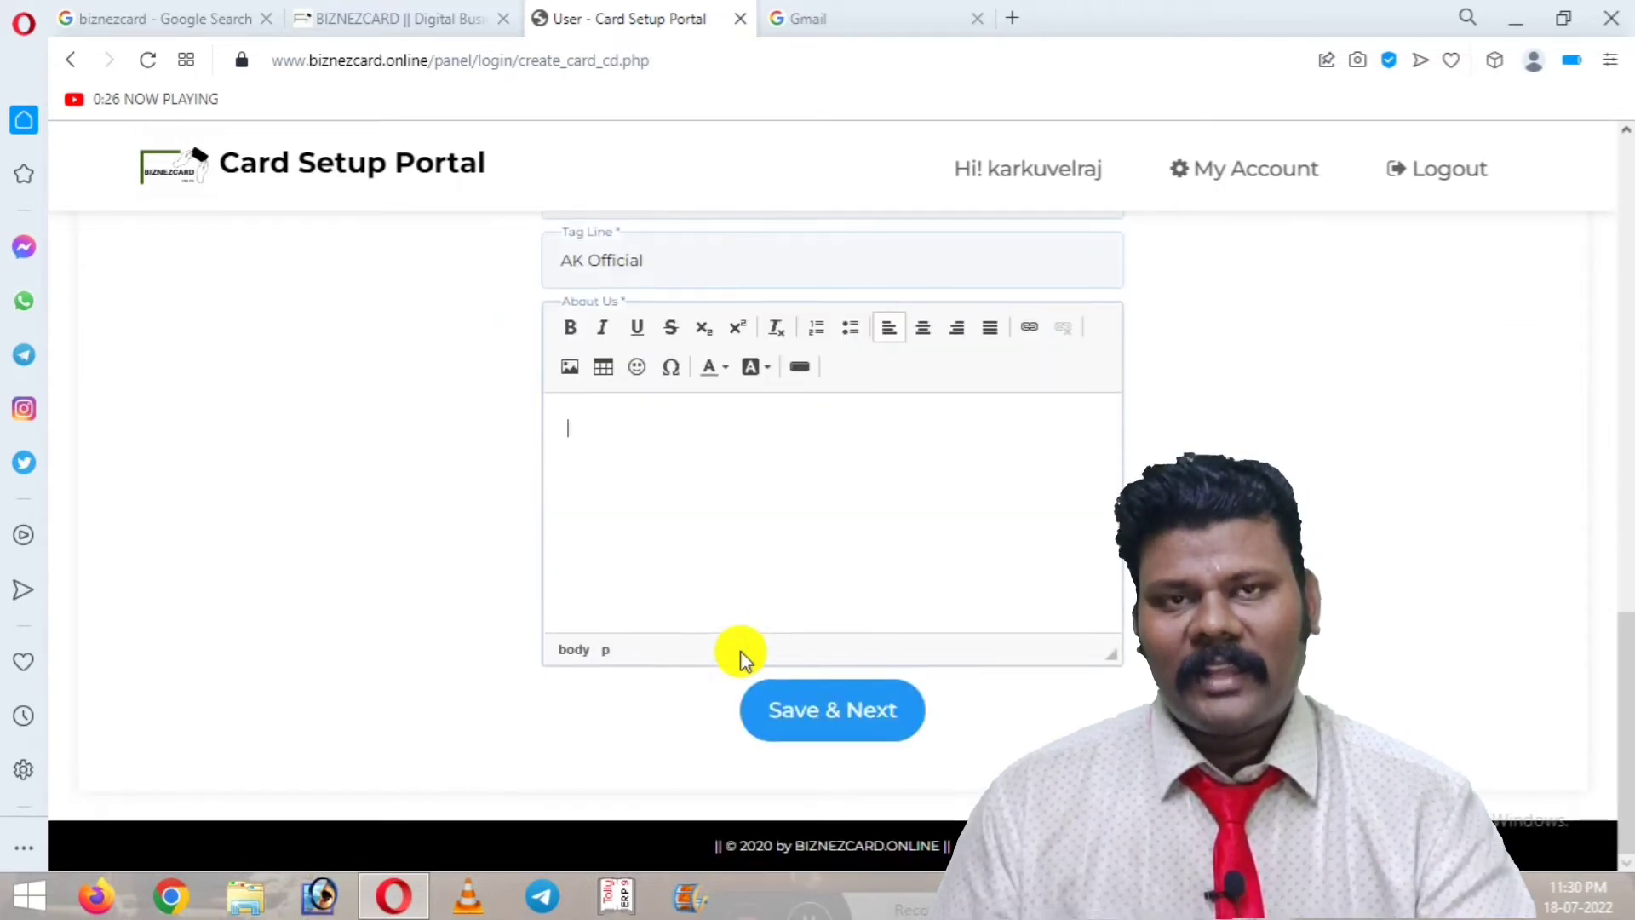
left_click(848, 712)
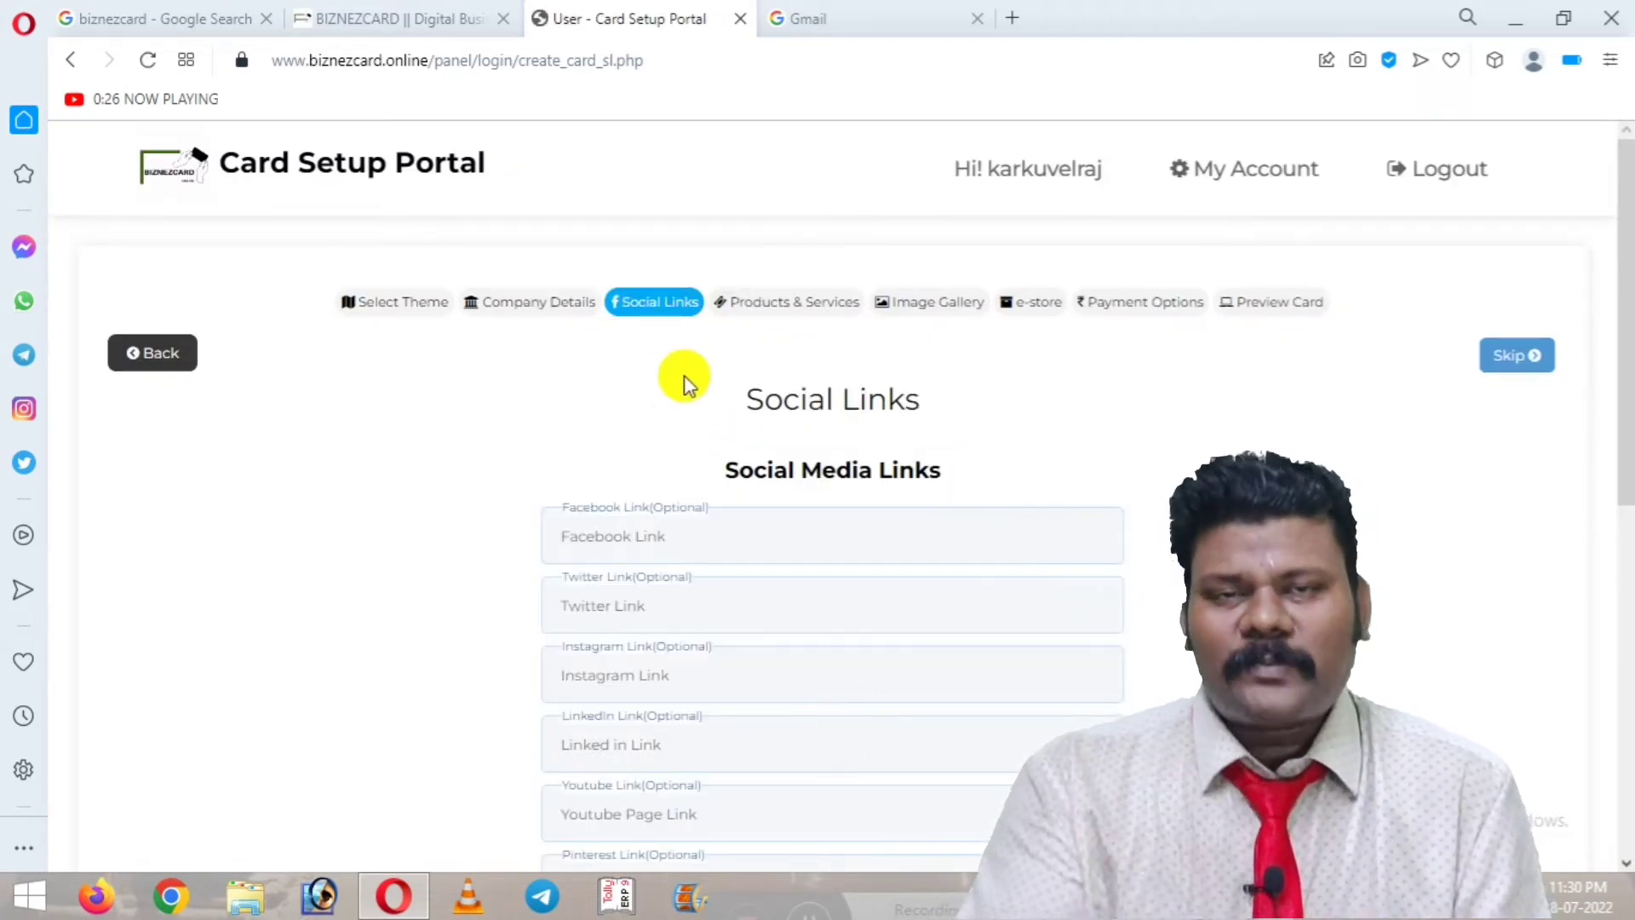
- Look over the optional social media and YouTube video link fields, leave them empty, and save to continue to Products & Services
left_click(694, 539)
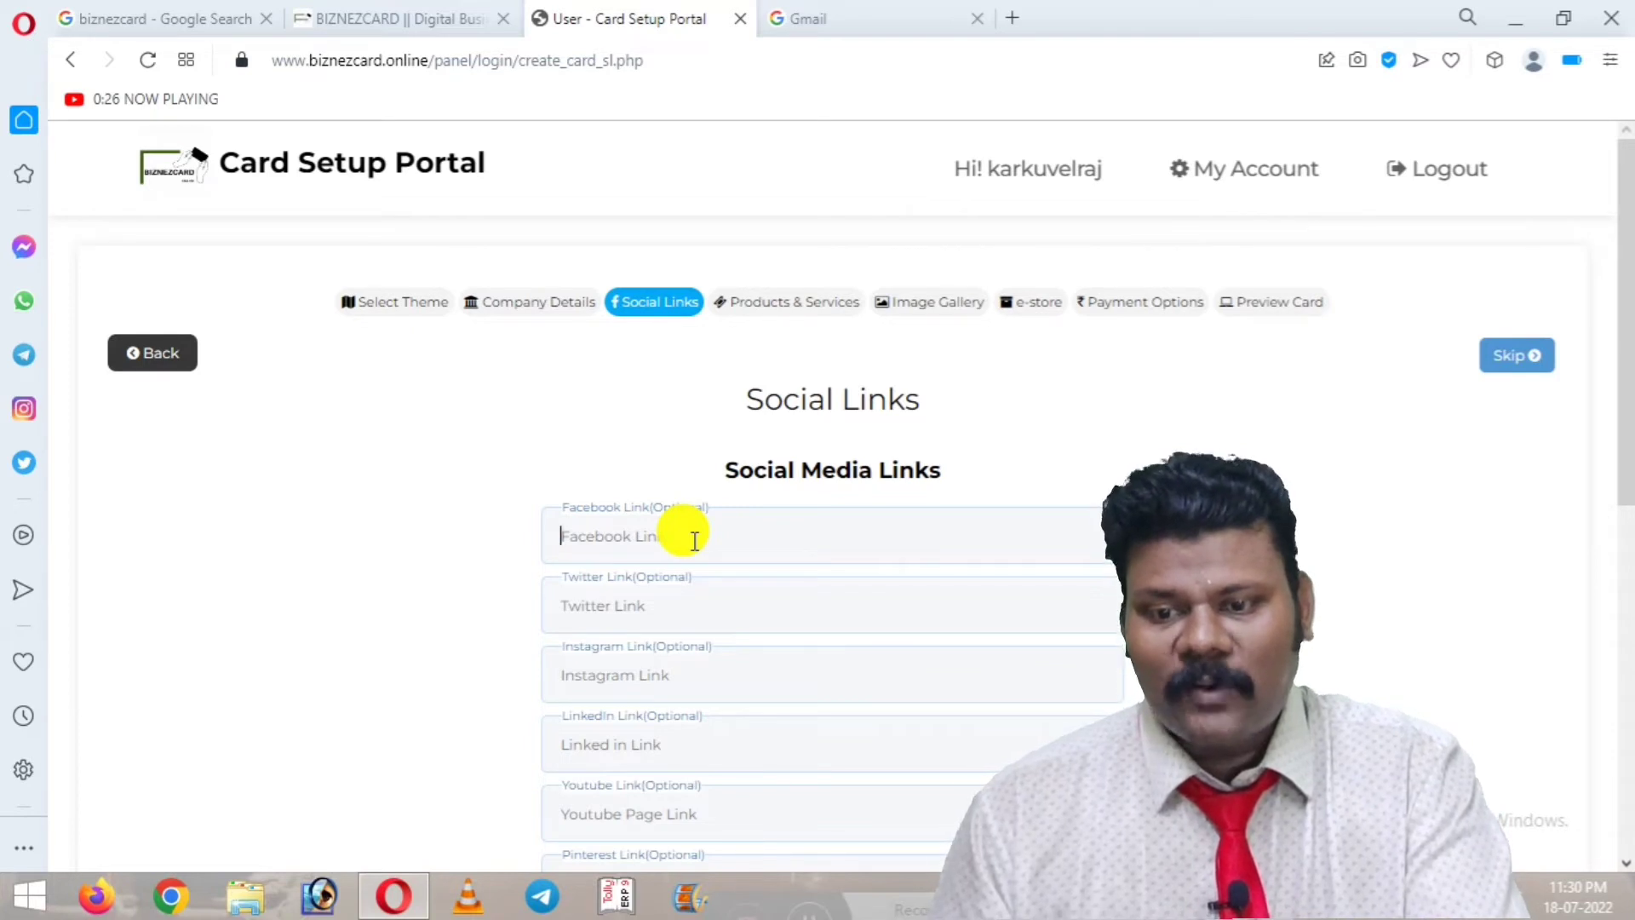
left_click(701, 671)
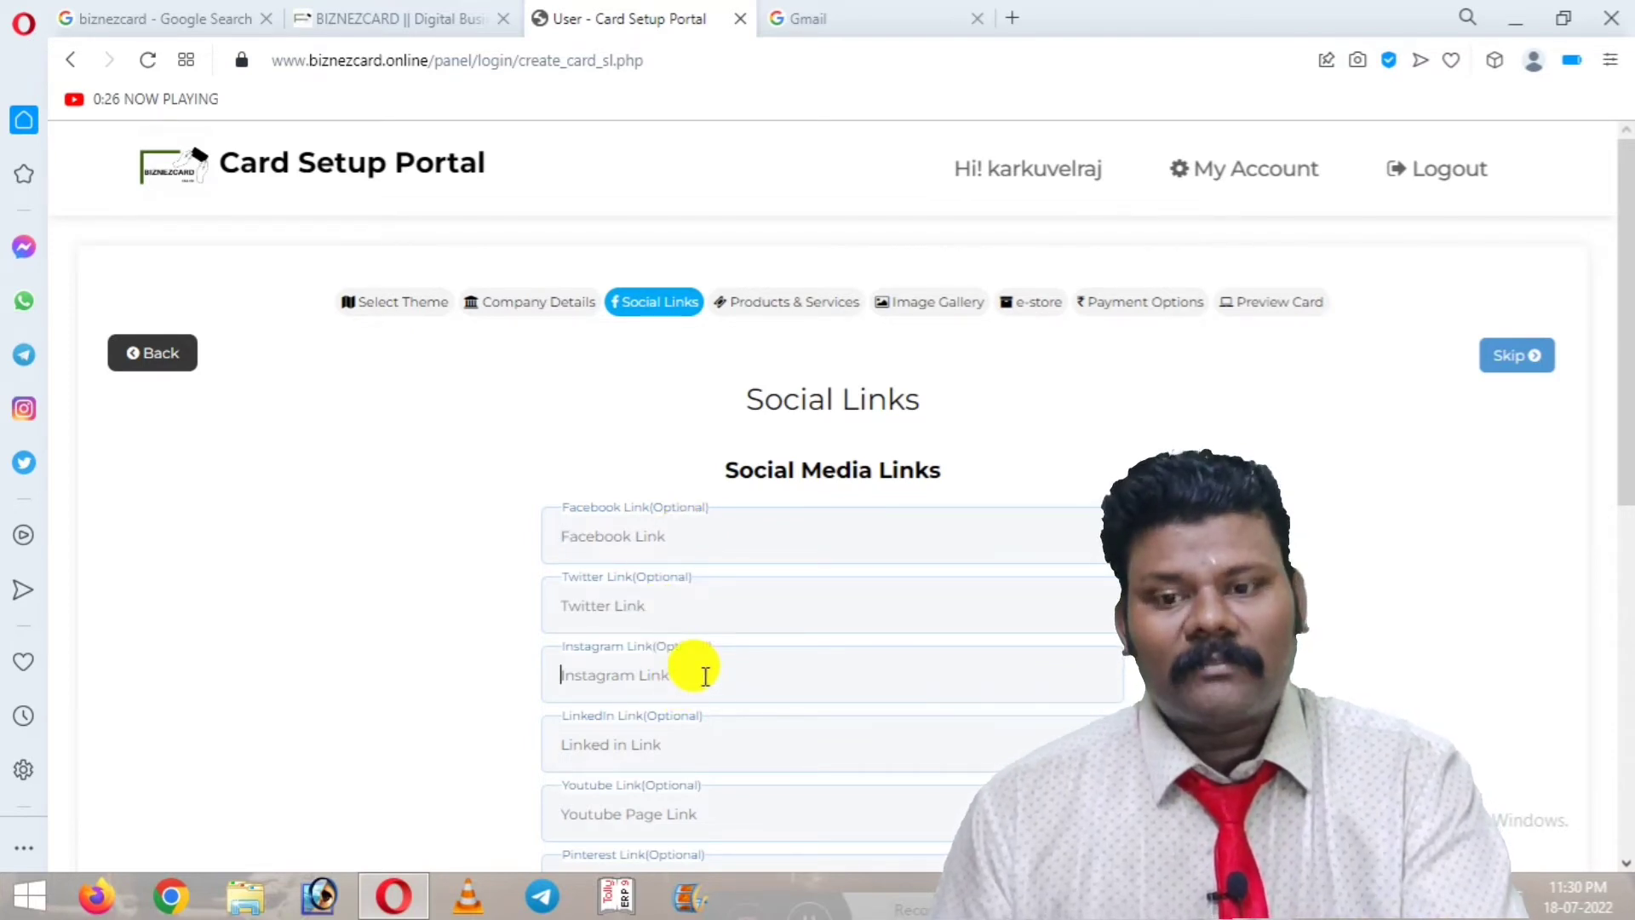
scroll(708, 677, "down", 2)
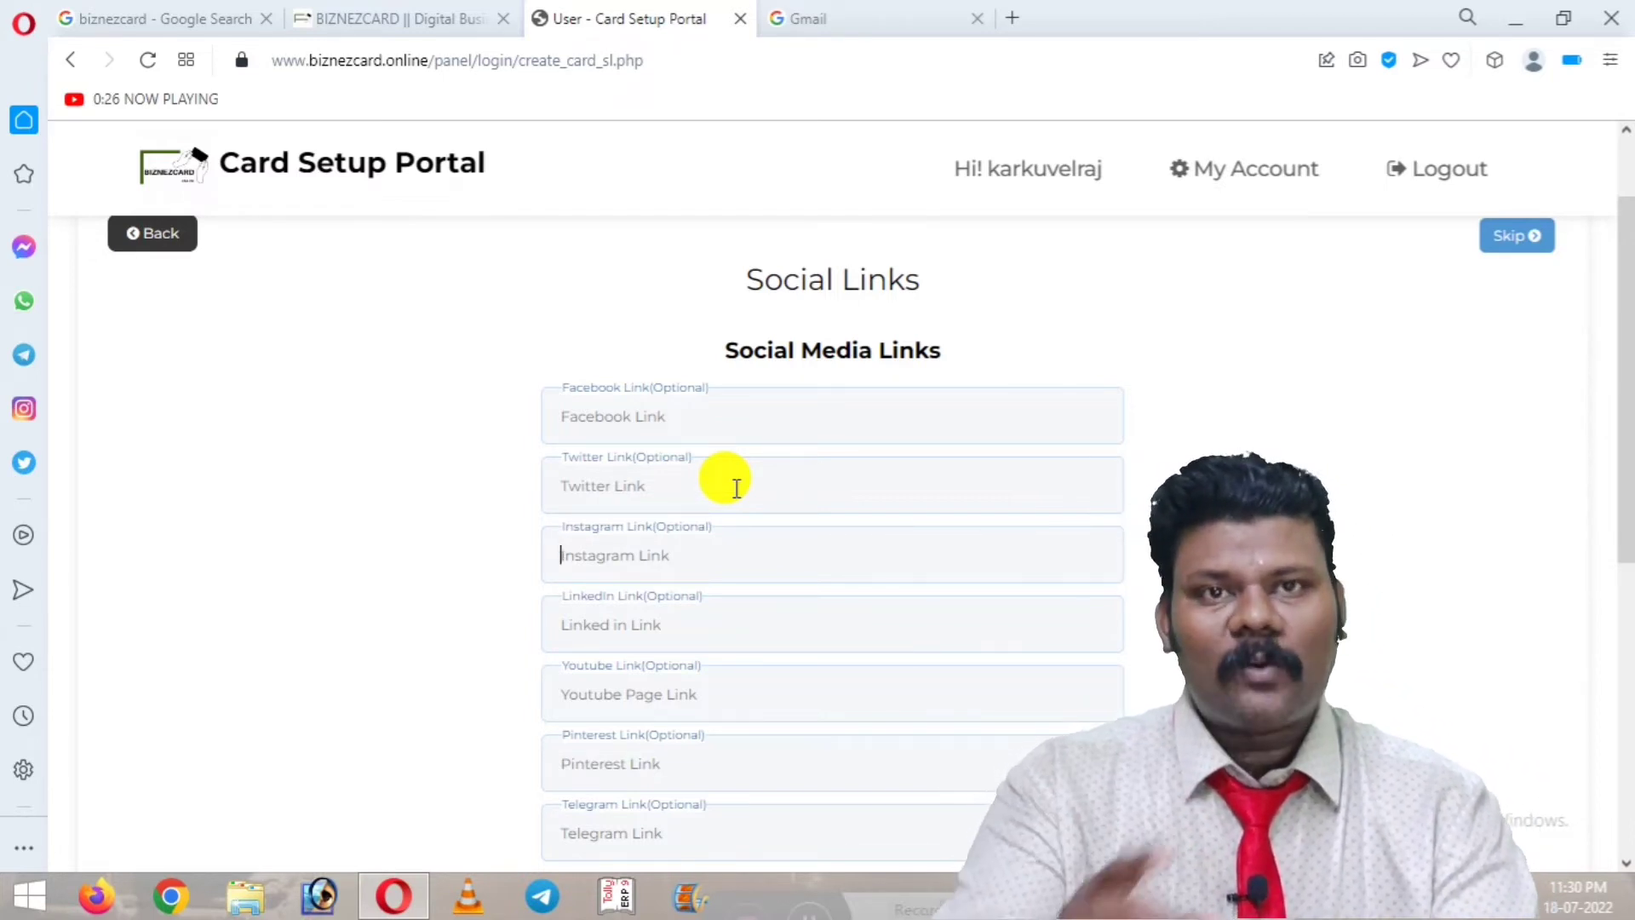
scroll(737, 487, "down", 1)
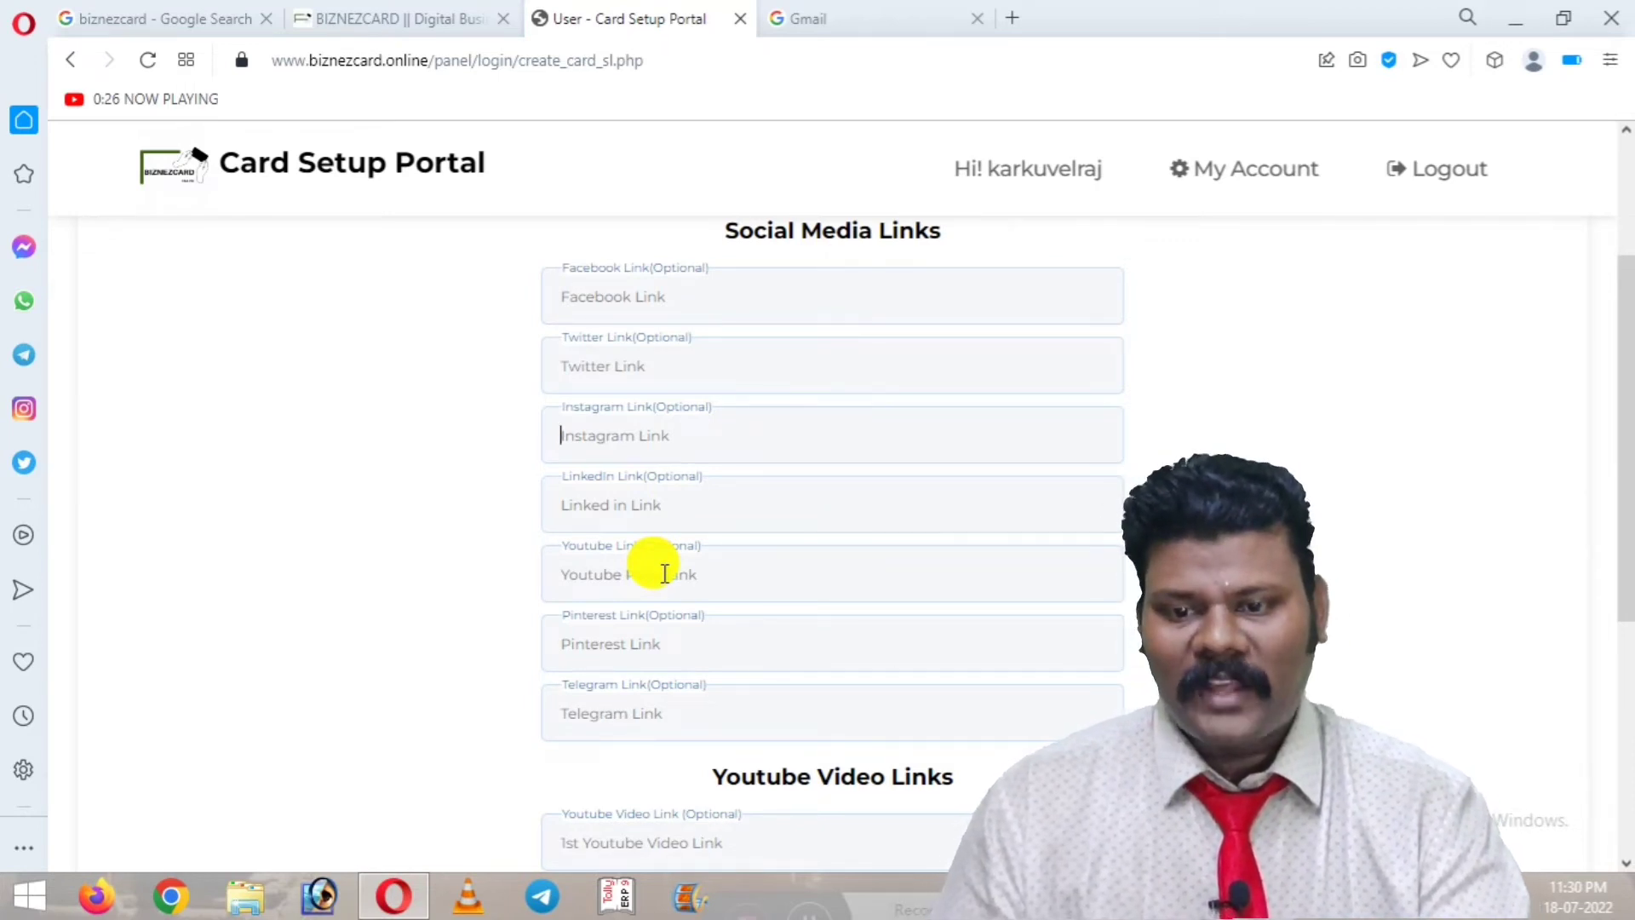
scroll(664, 573, "down", 4)
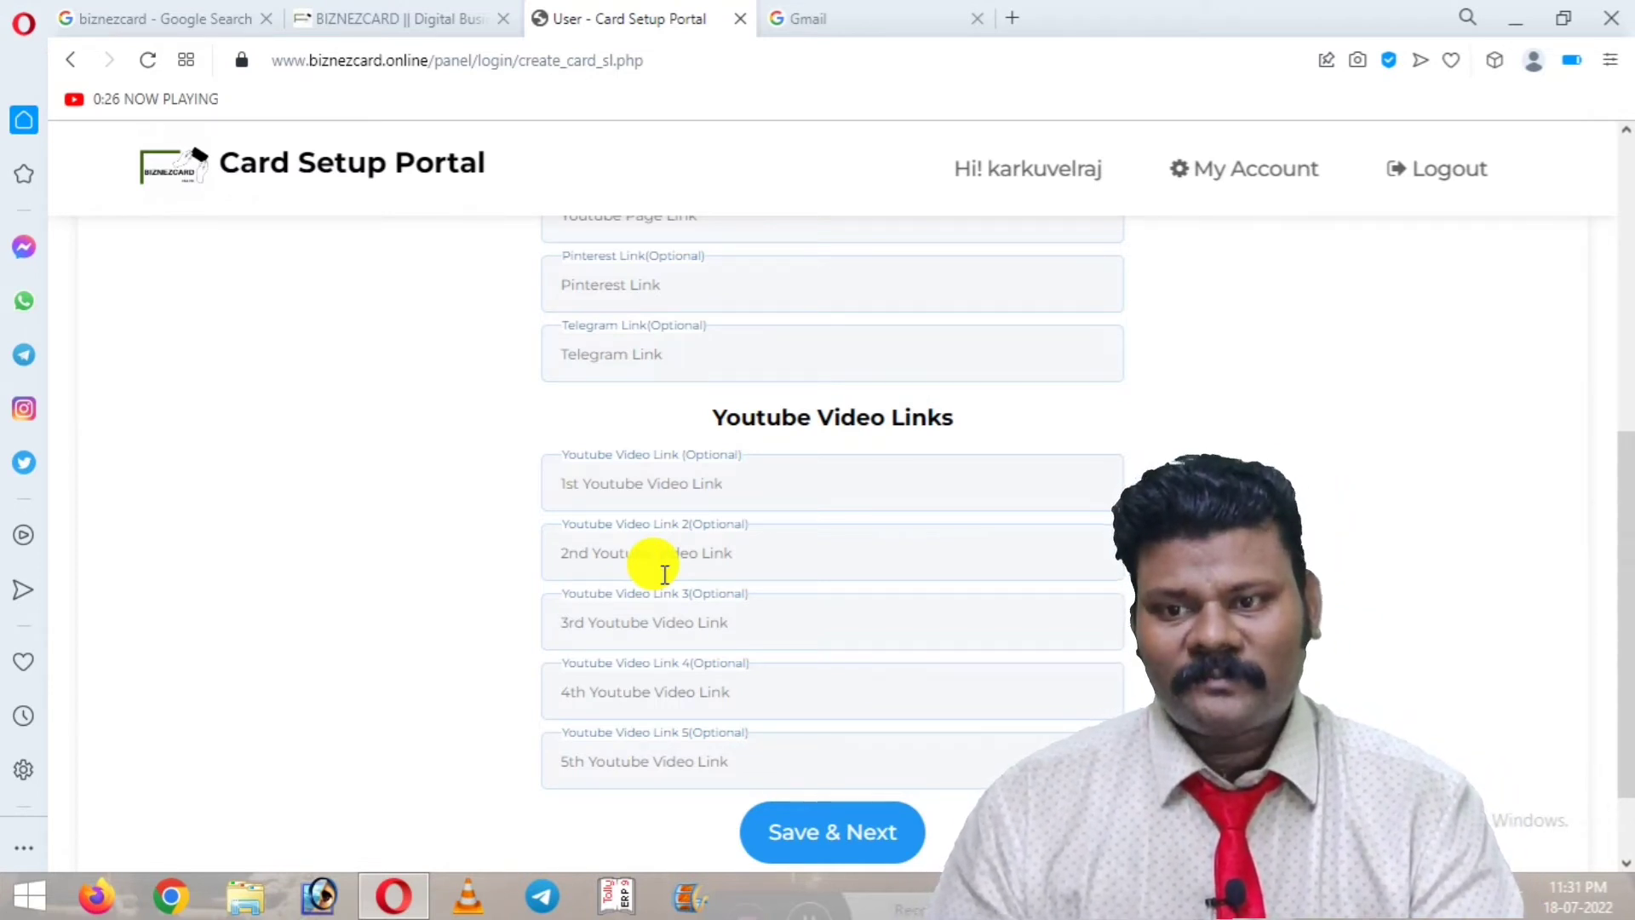
left_click(816, 831)
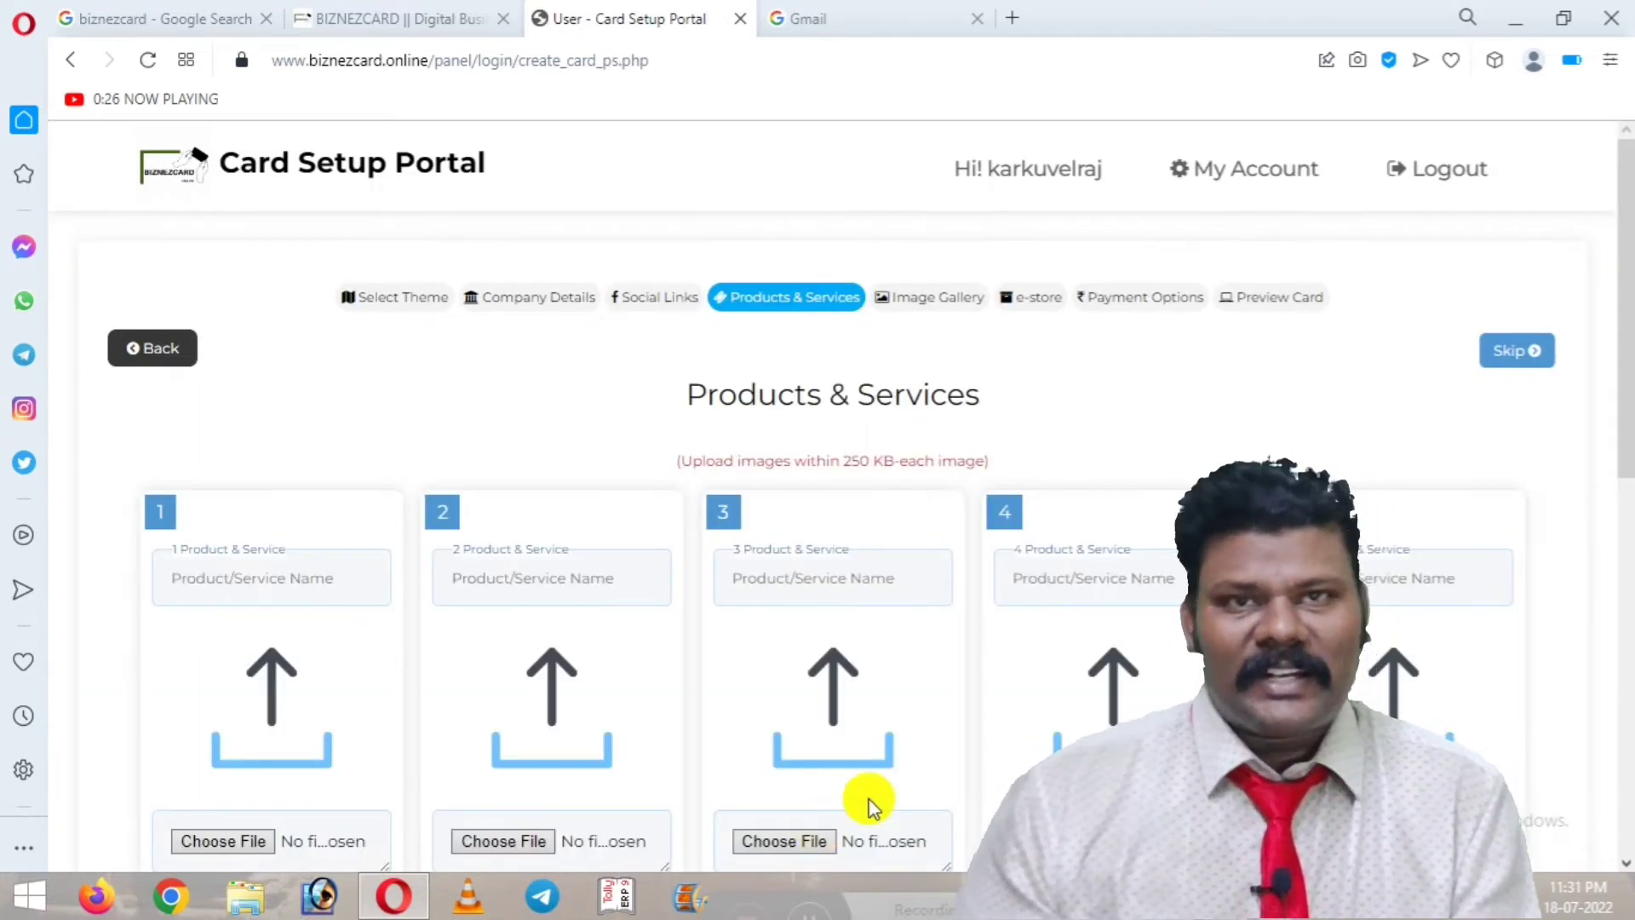
- Examine the Products & Services slots for their name, image upload and description fields and the image size limit
scroll(907, 574, "down", 2)
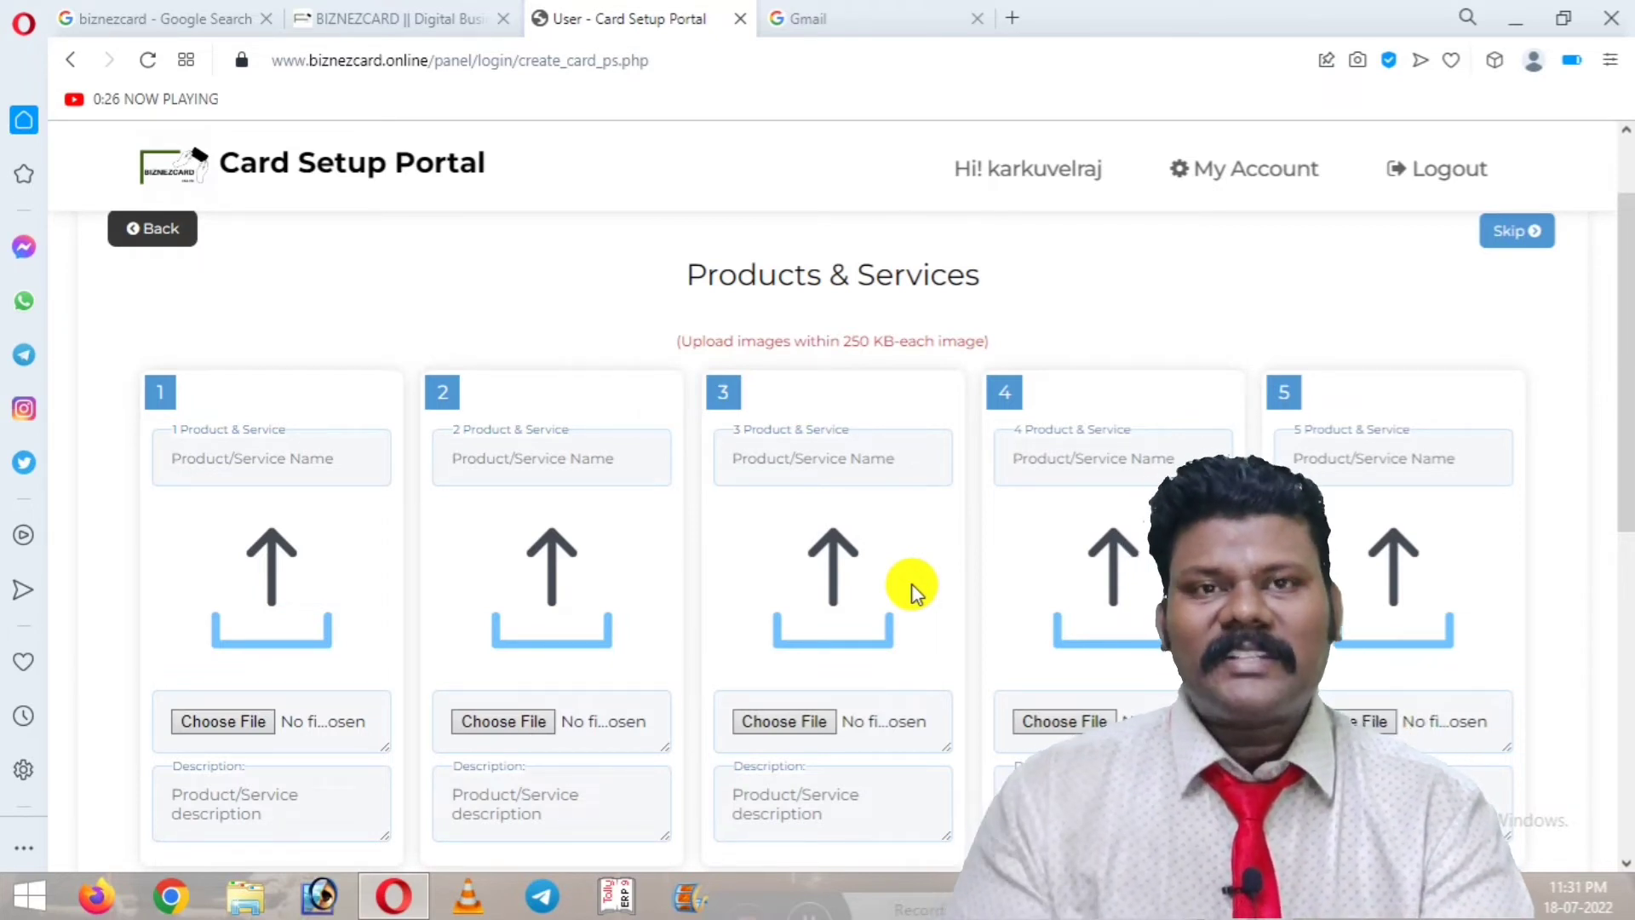
scroll(887, 651, "down", 3)
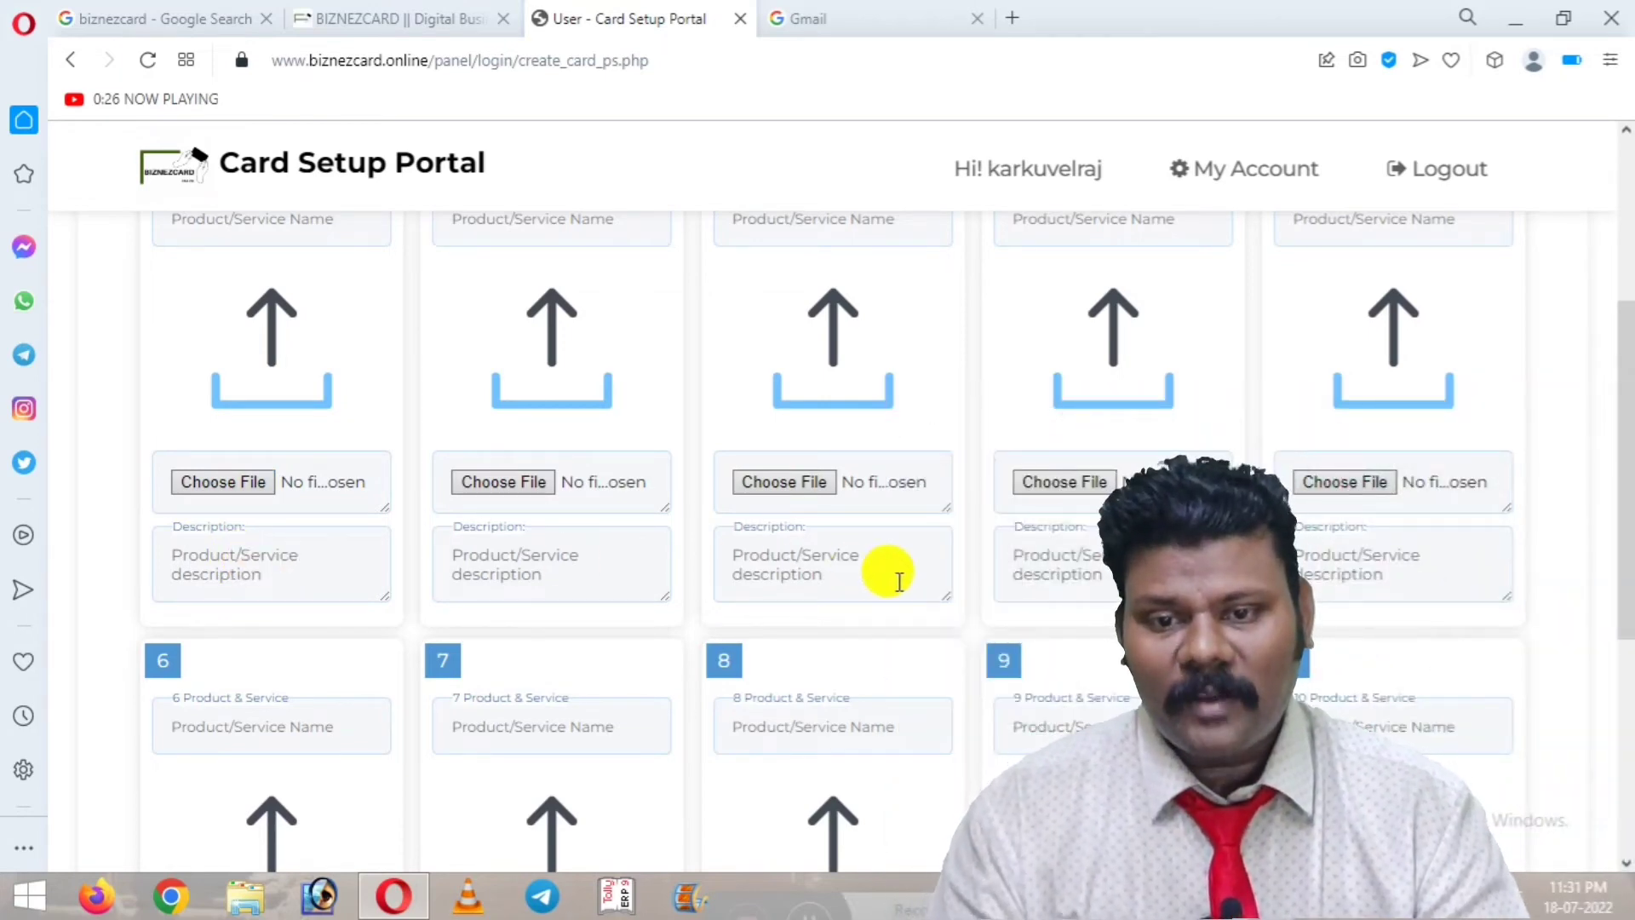
scroll(900, 581, "down", 5)
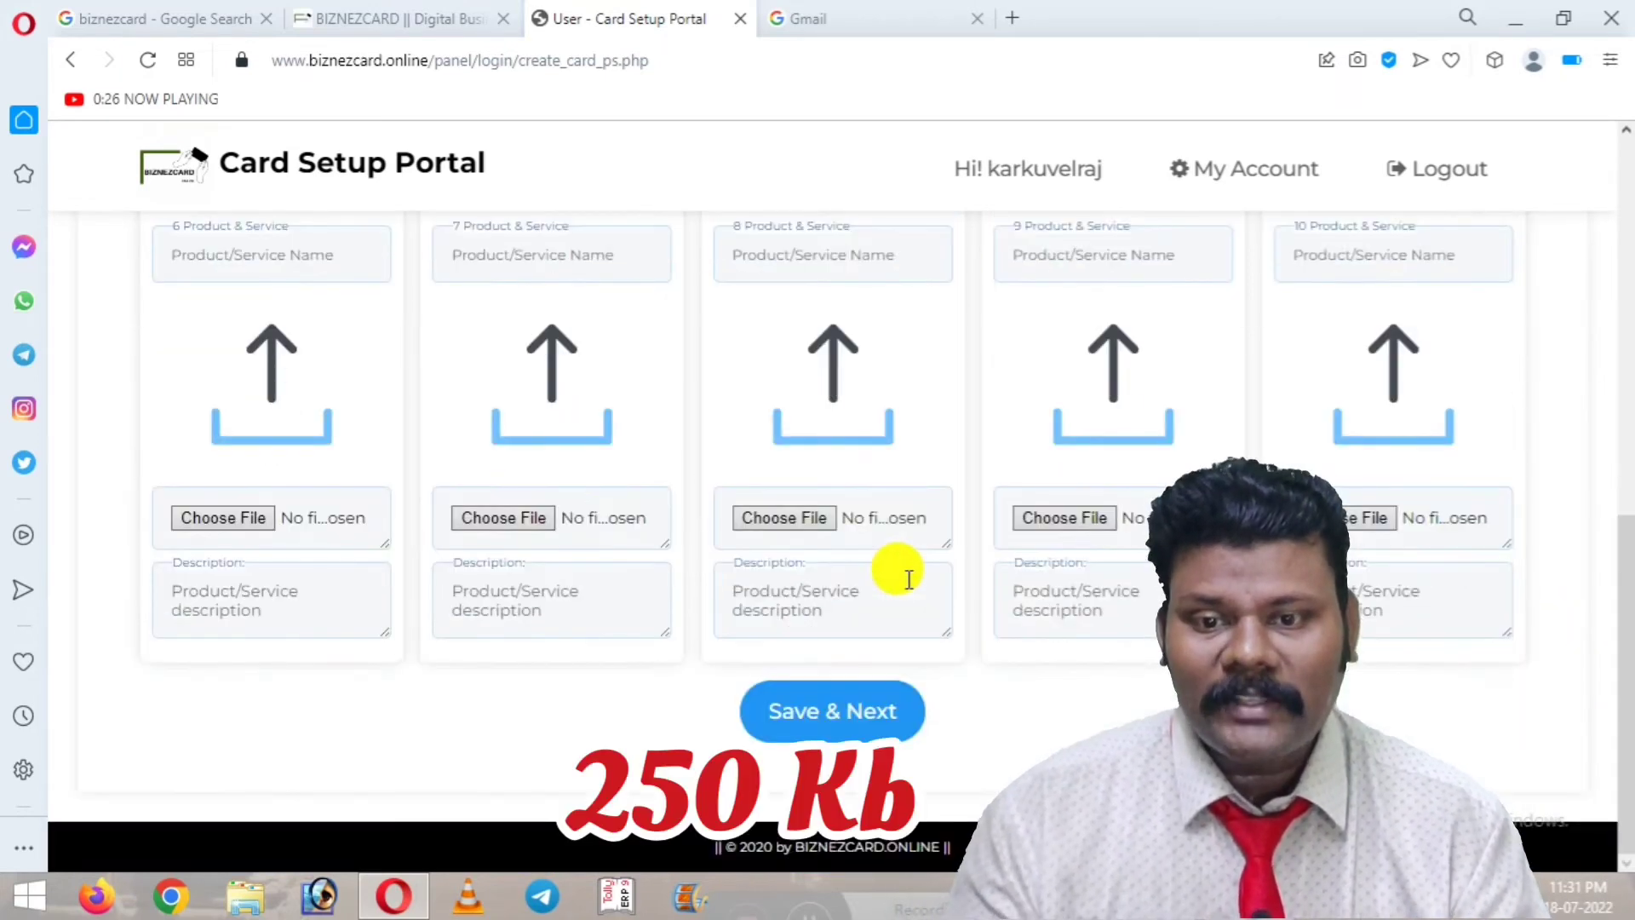
scroll(908, 579, "up", 8)
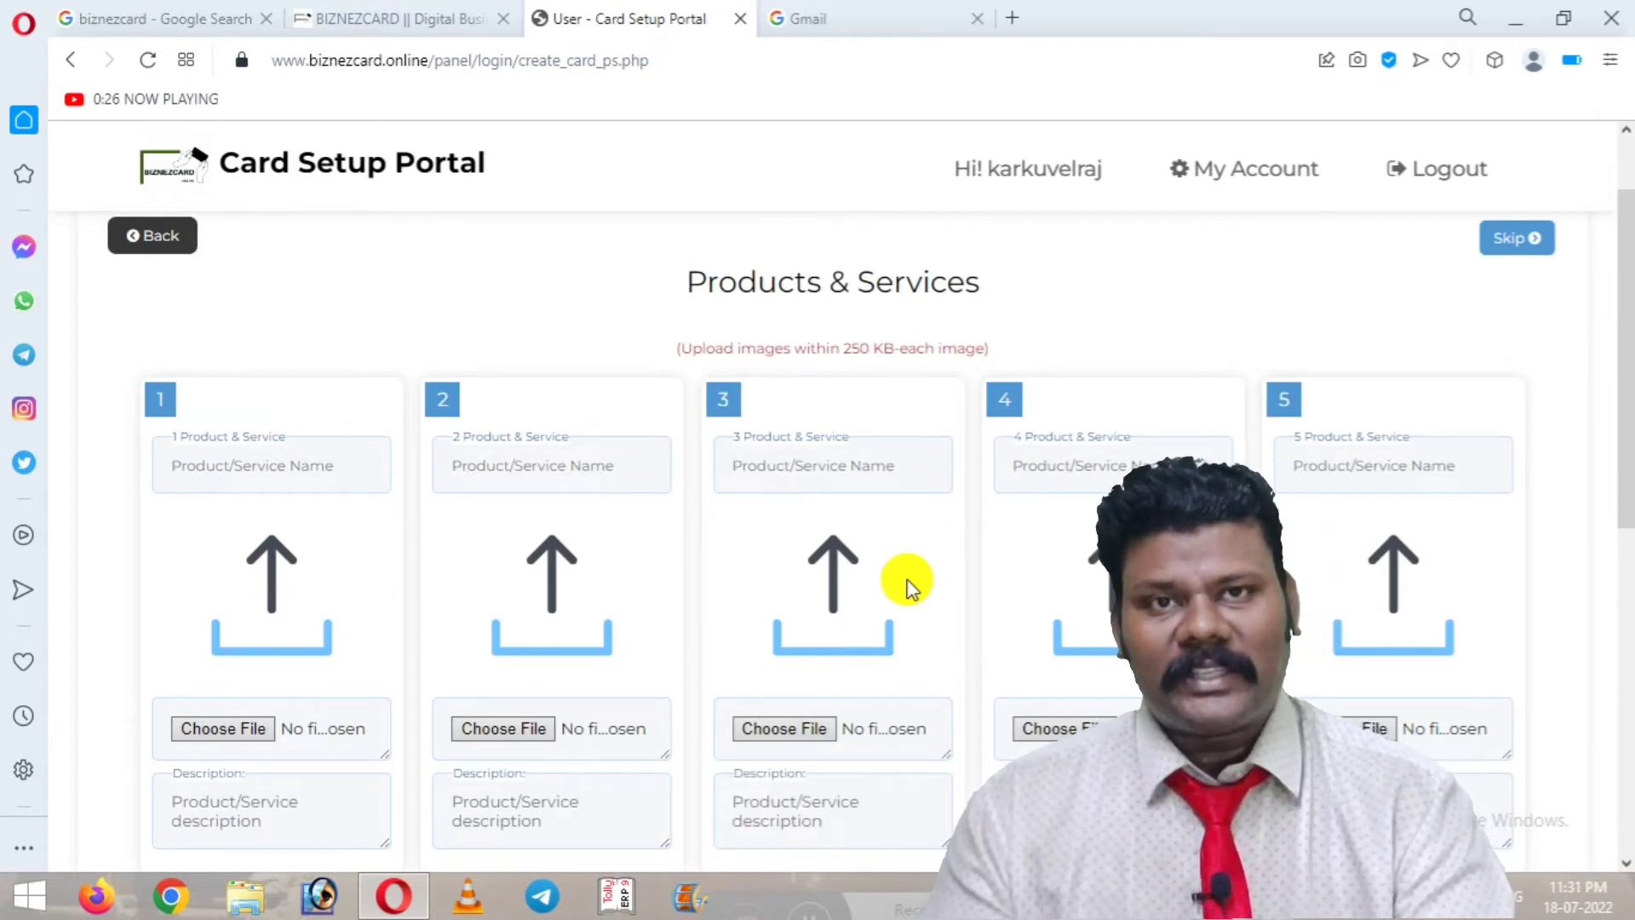
scroll(909, 586, "down", 5)
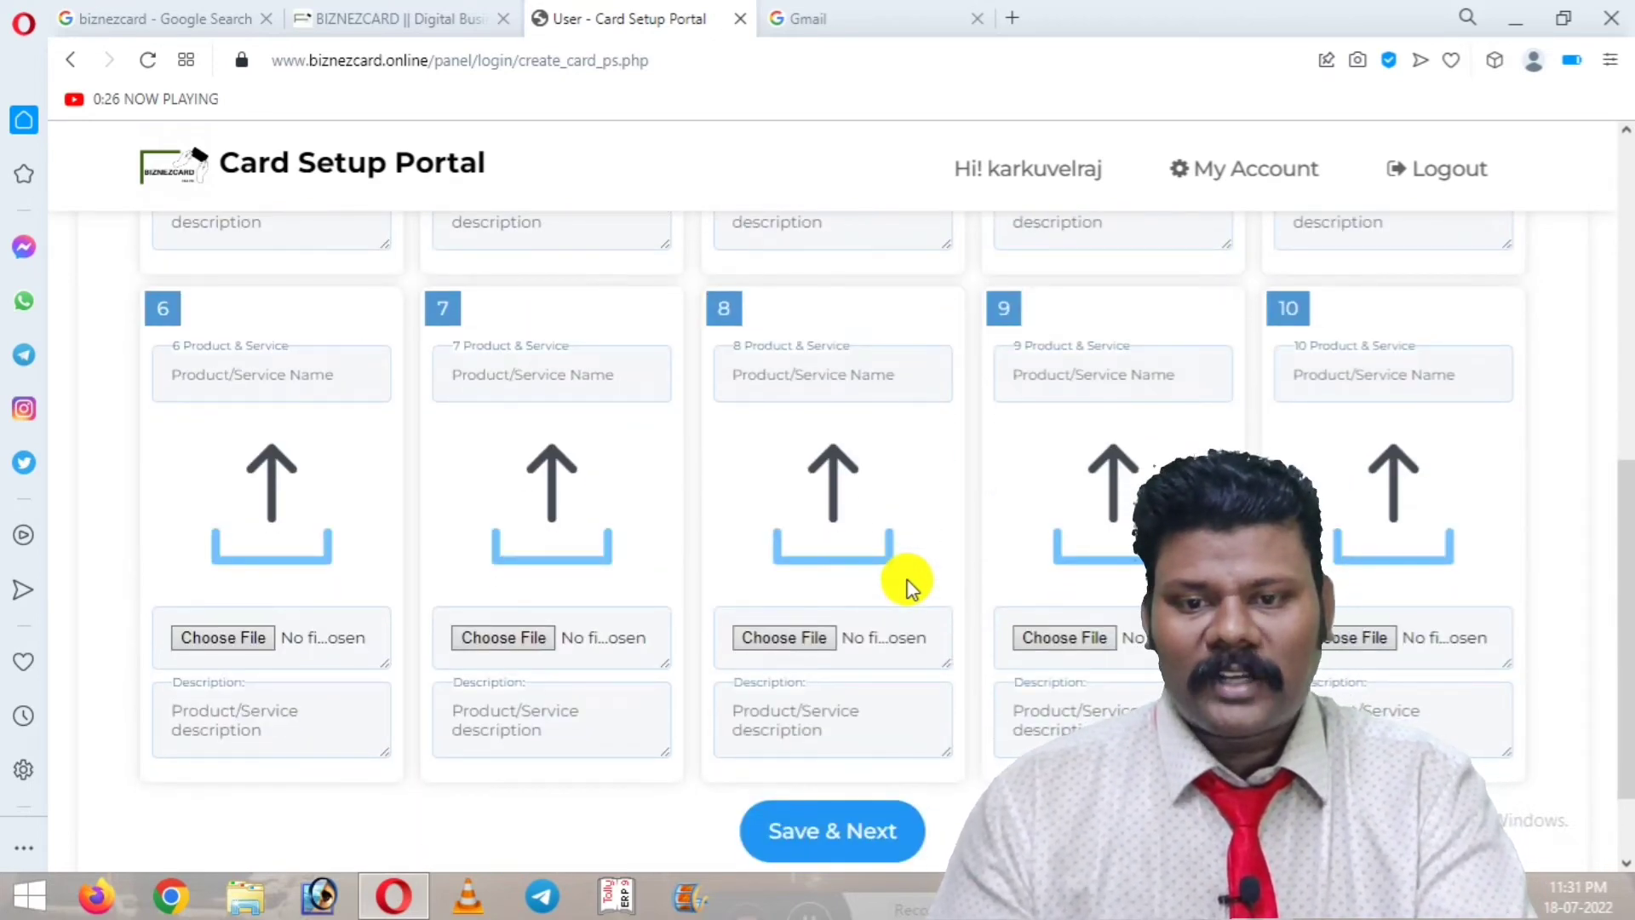
scroll(909, 585, "up", 5)
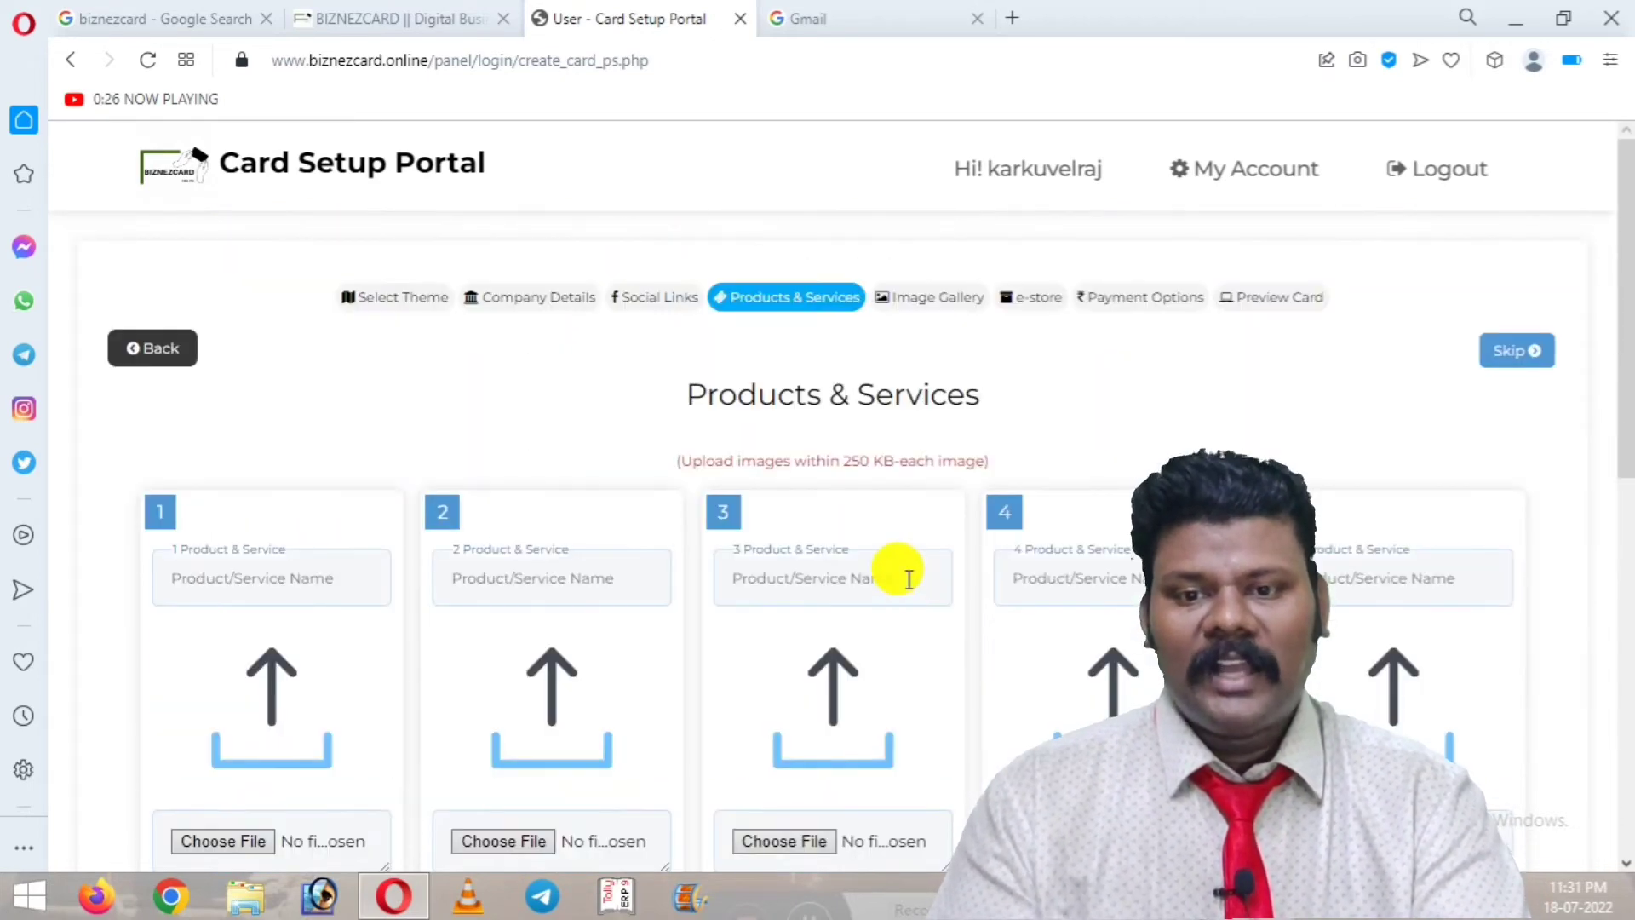
- Open the Image Gallery section of the card setup and look through its image upload slots and upload limits
left_click(920, 312)
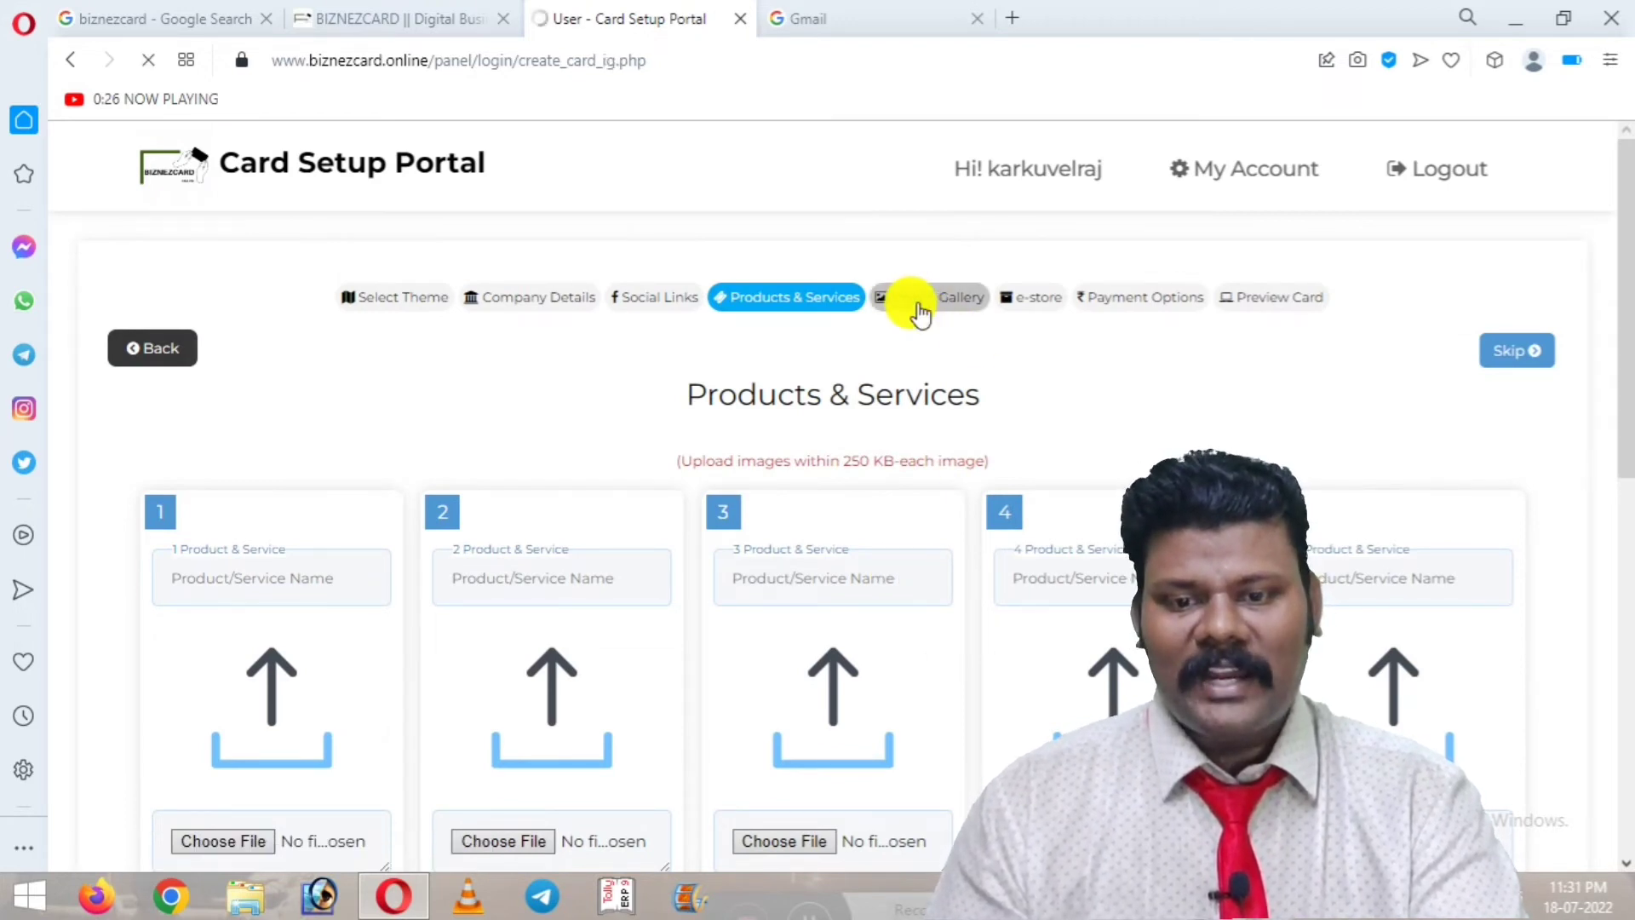
scroll(867, 482, "down", 5)
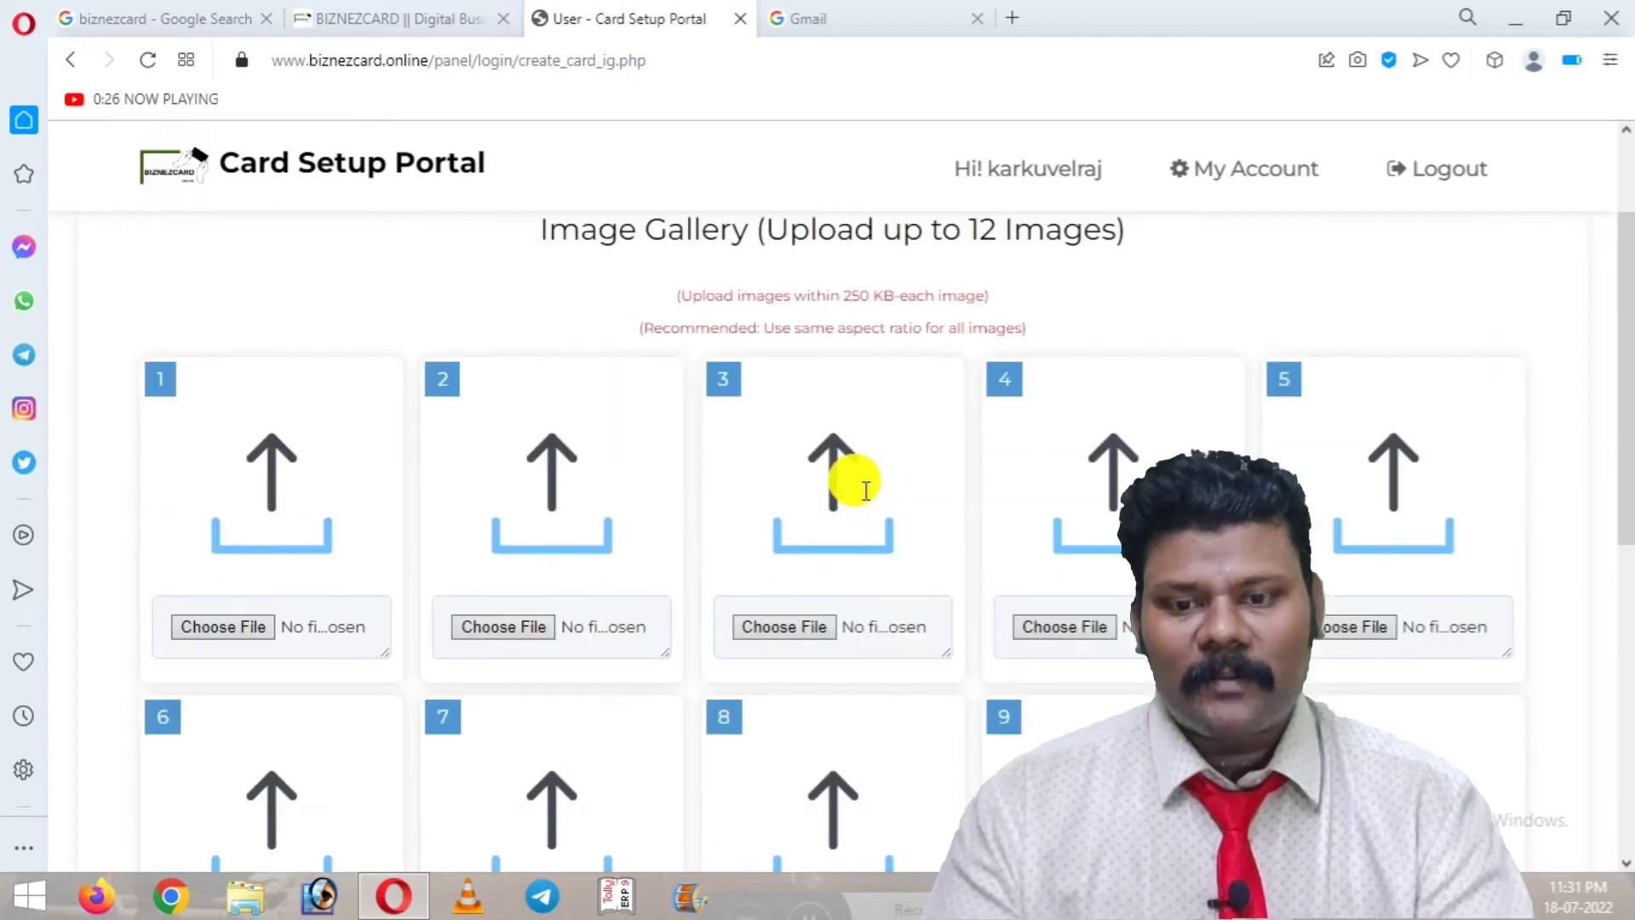
scroll(867, 490, "down", 1)
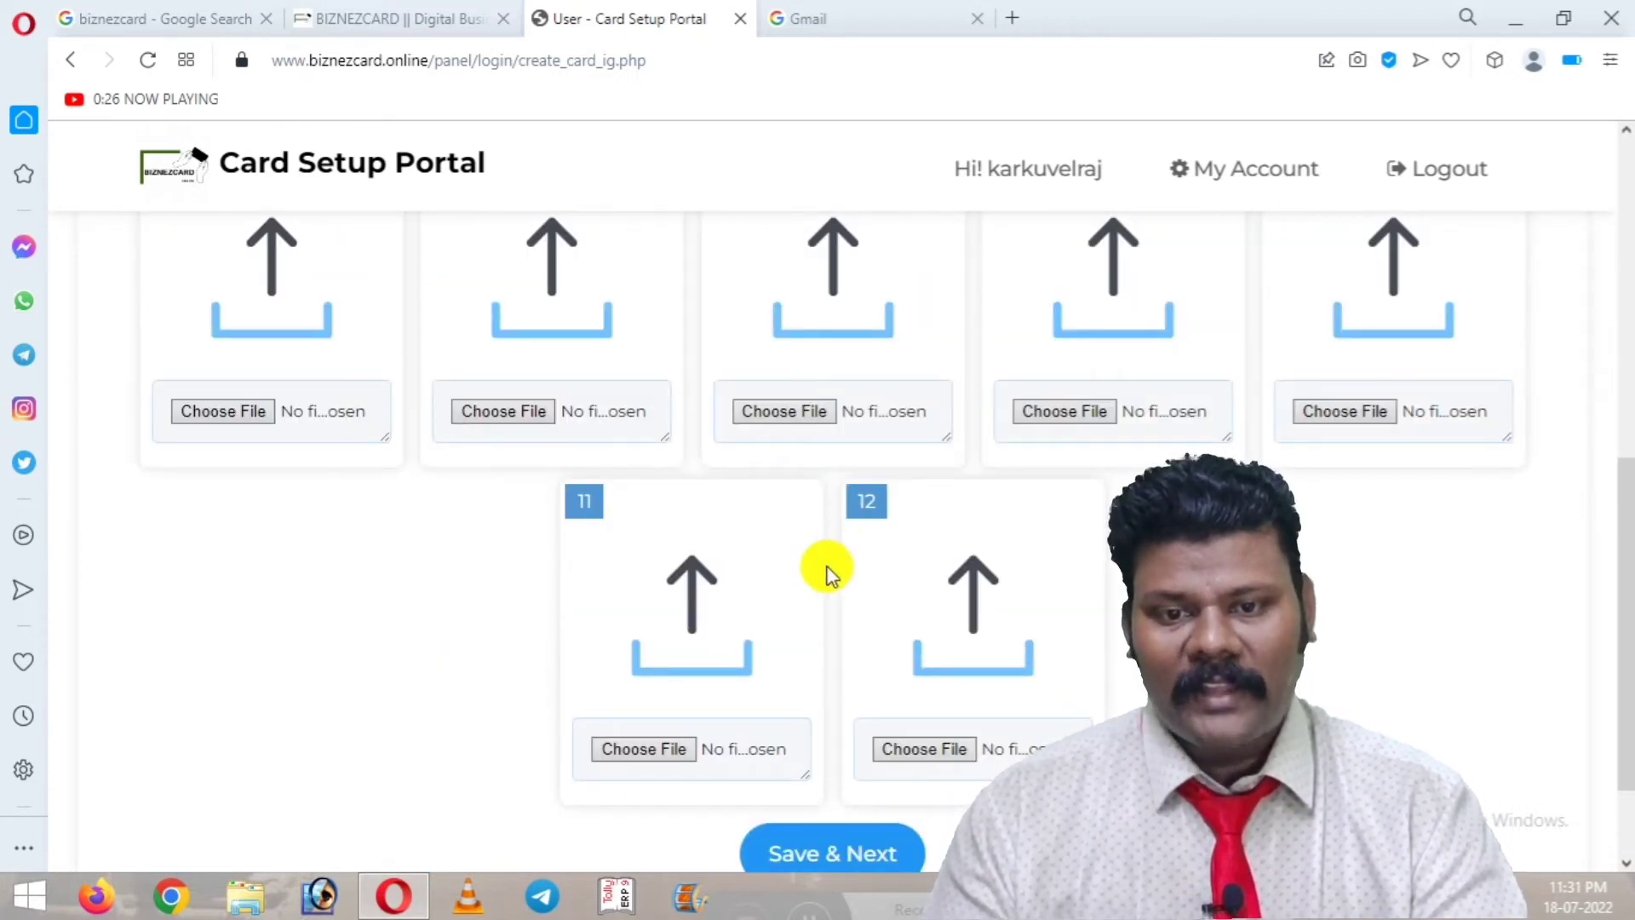
scroll(829, 573, "up", 4)
scroll(828, 573, "up", 4)
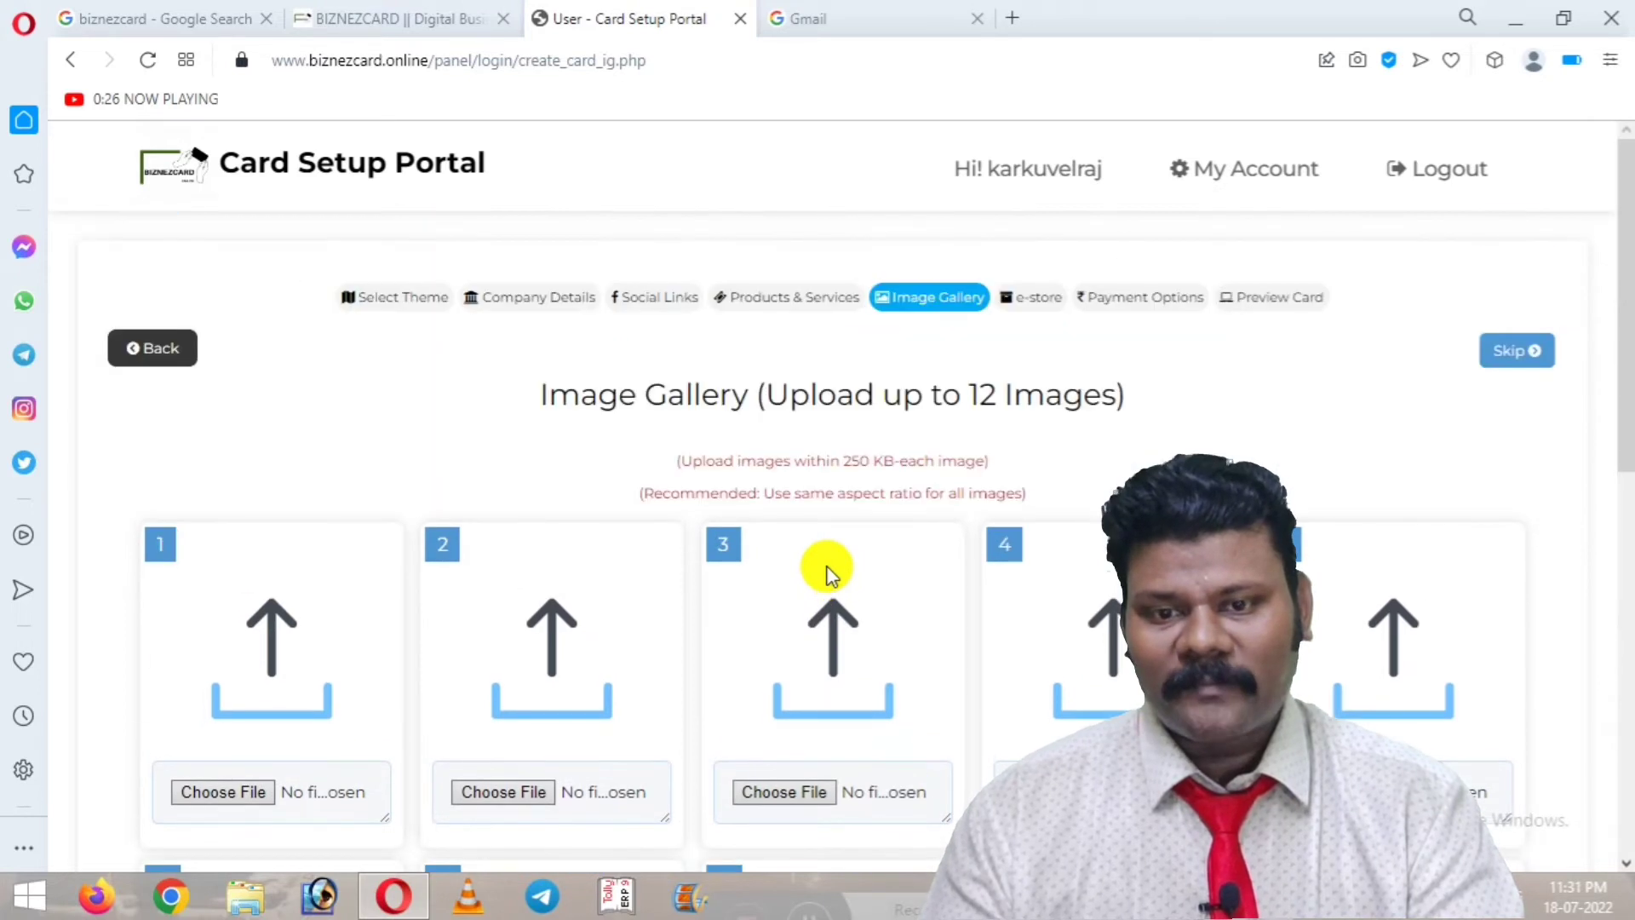
- Open the e-store section and examine its product slots, including image, product name, MRP, selling price and buy link fields
left_click(1025, 305)
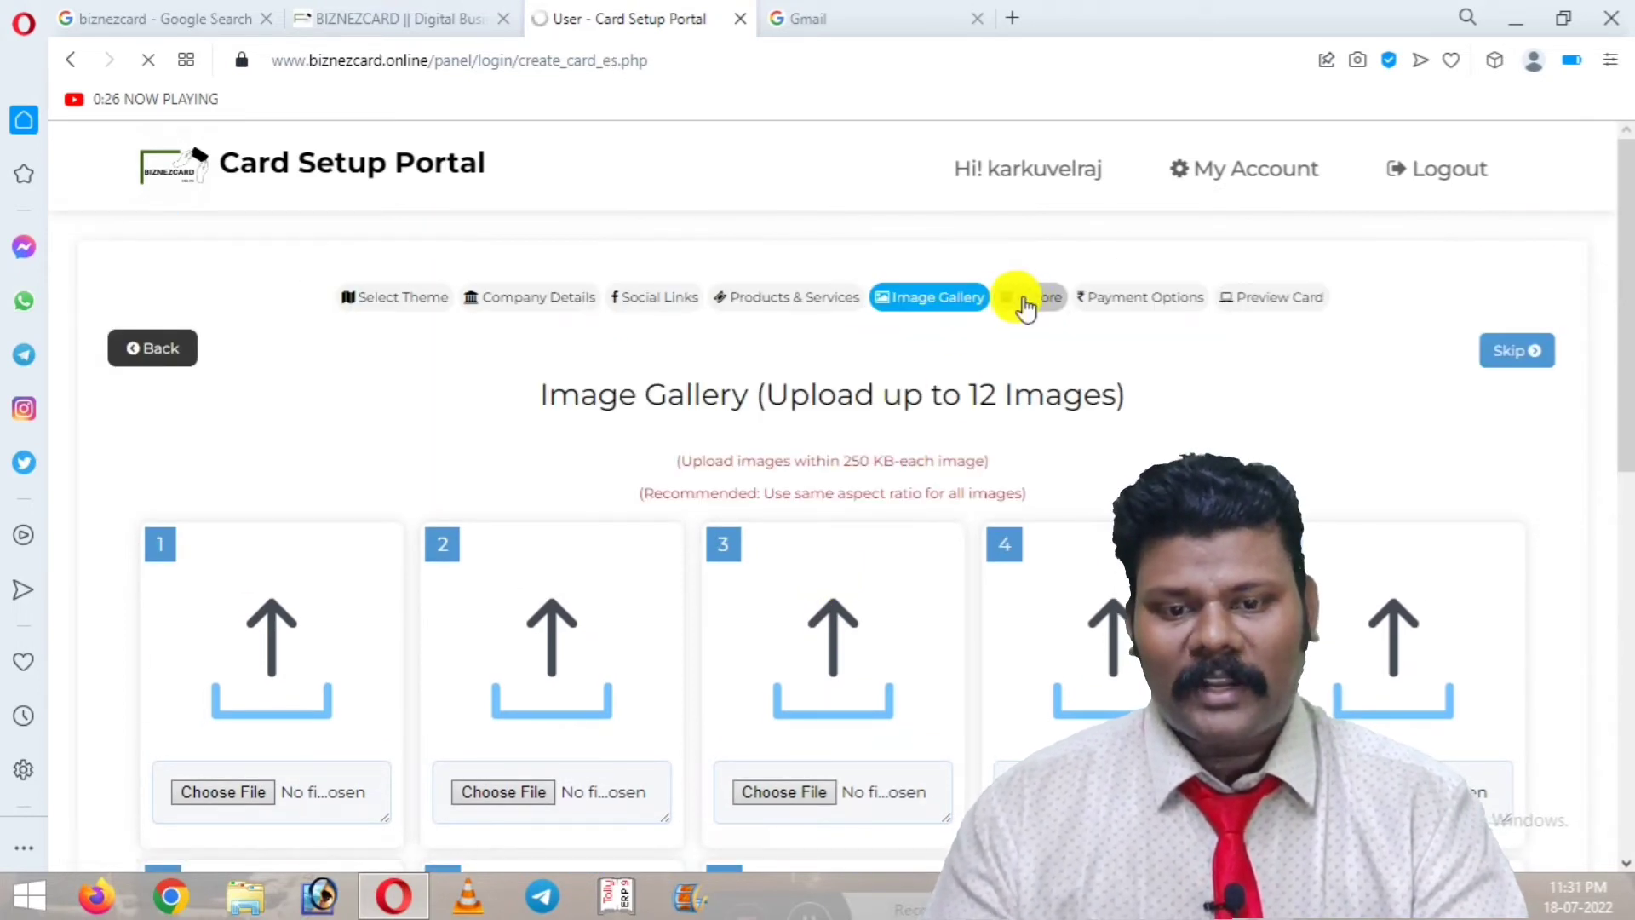
scroll(956, 452, "down", 5)
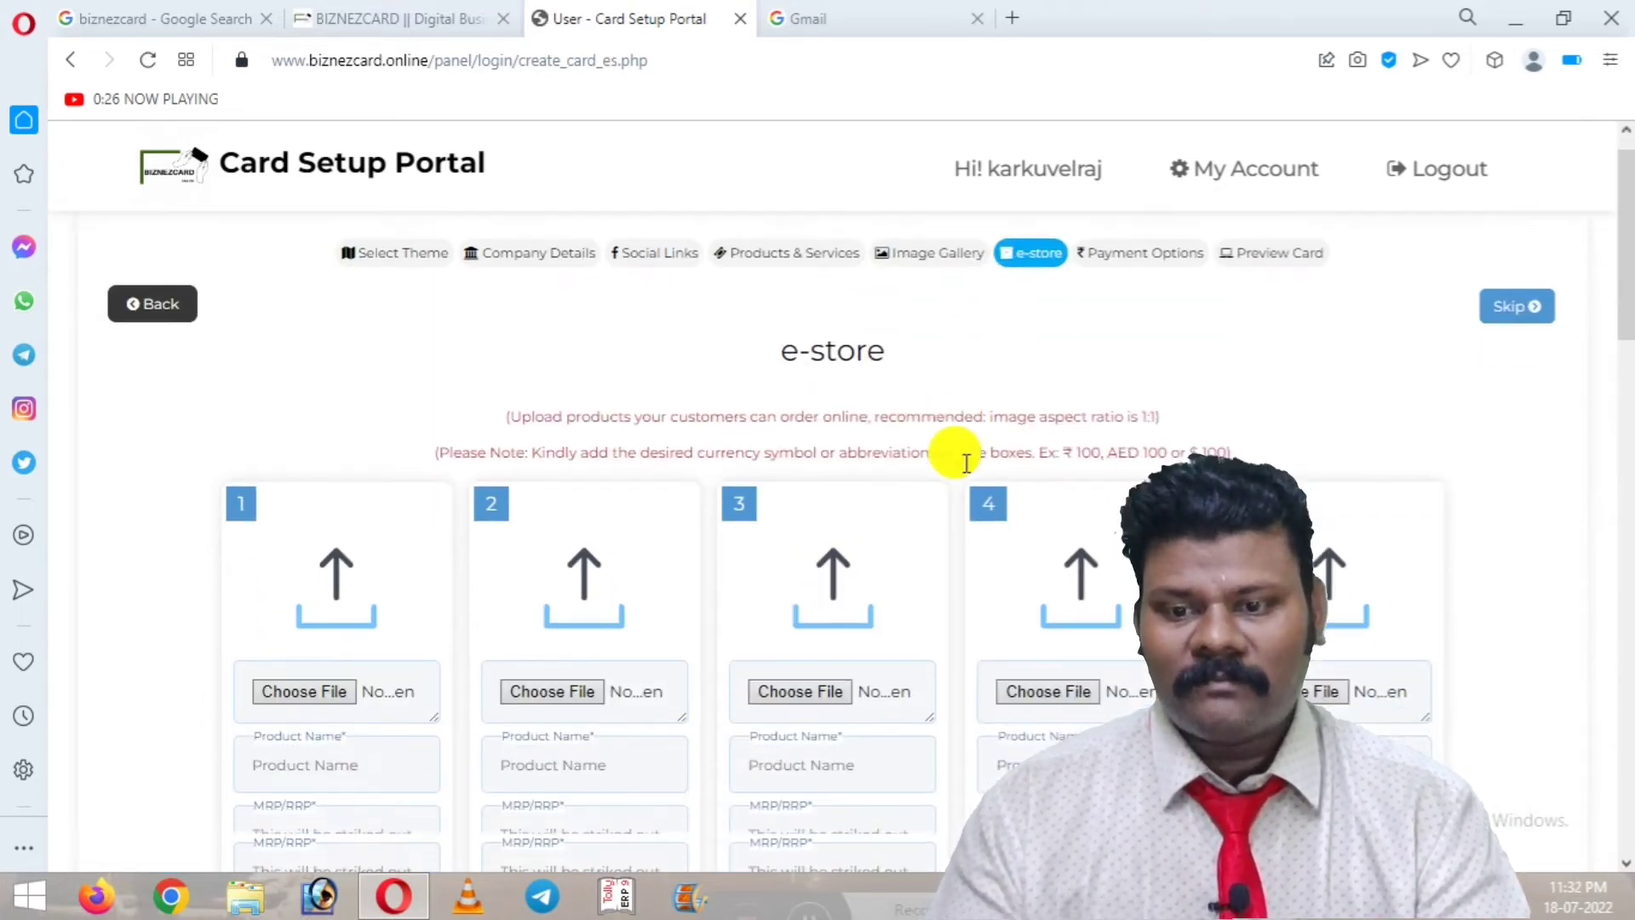
scroll(964, 463, "down", 4)
scroll(964, 463, "down", 2)
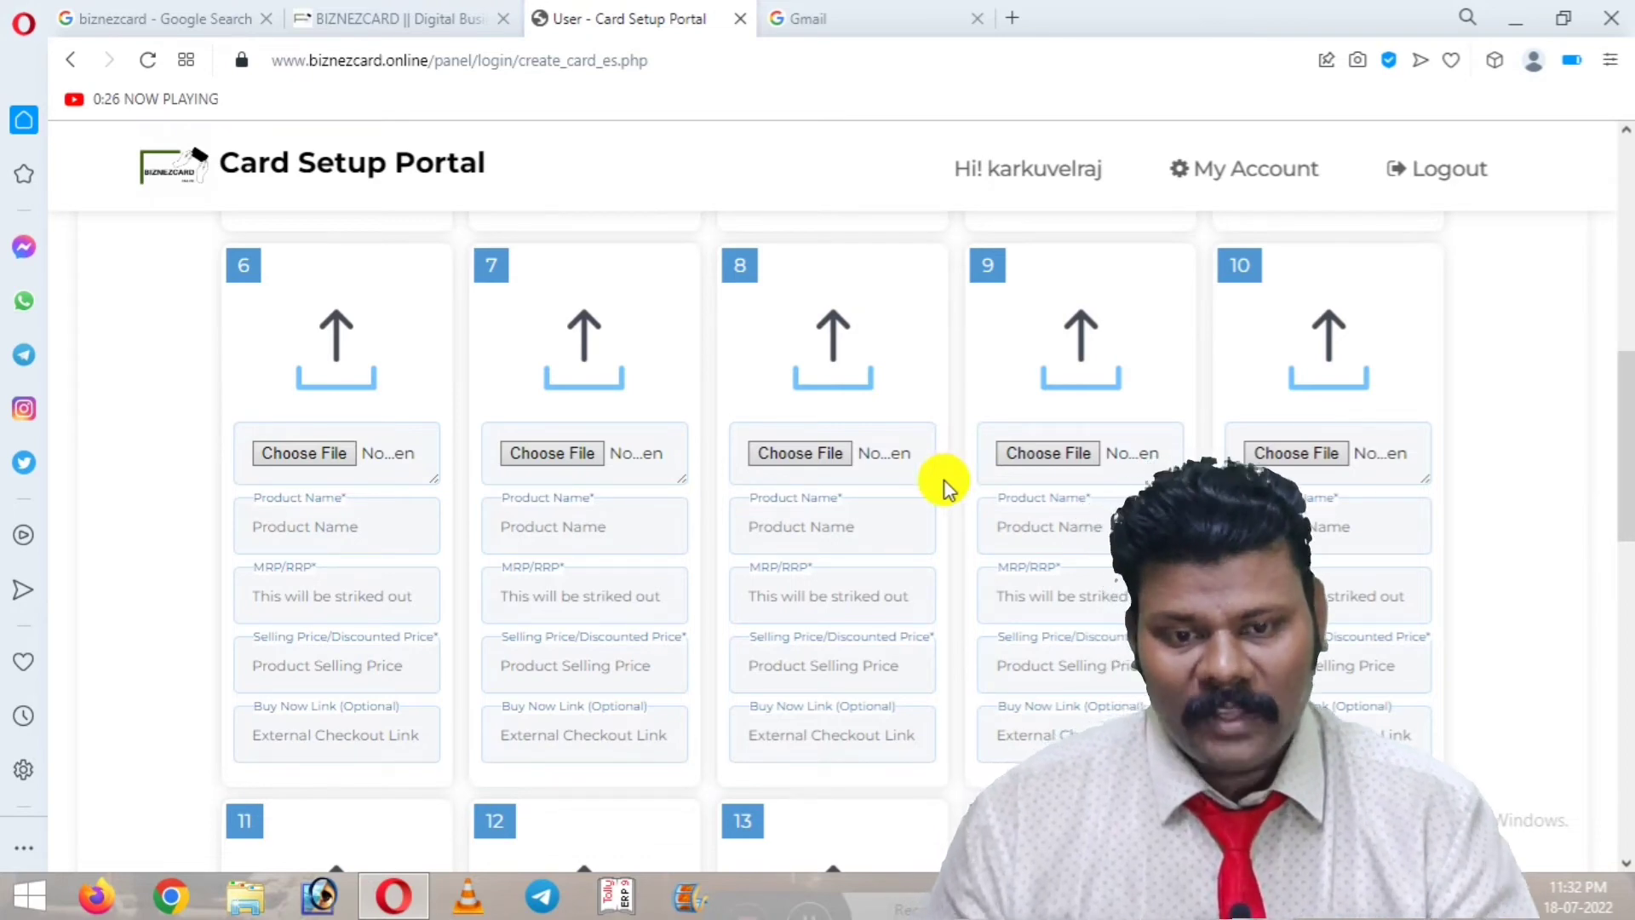
scroll(906, 548, "down", 5)
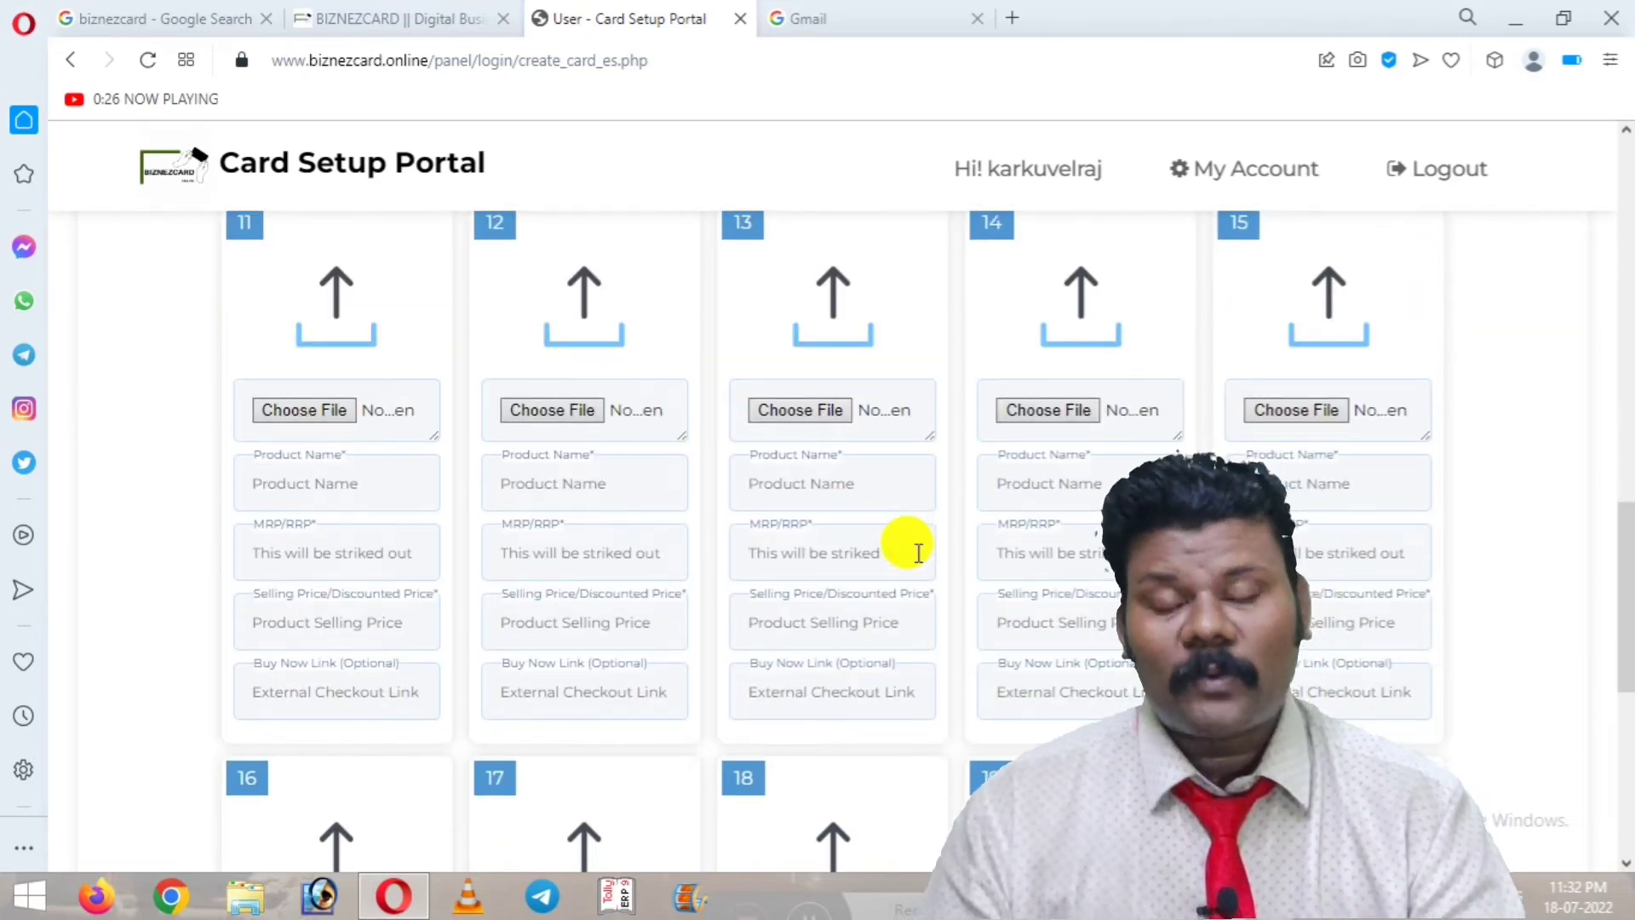
scroll(918, 552, "down", 6)
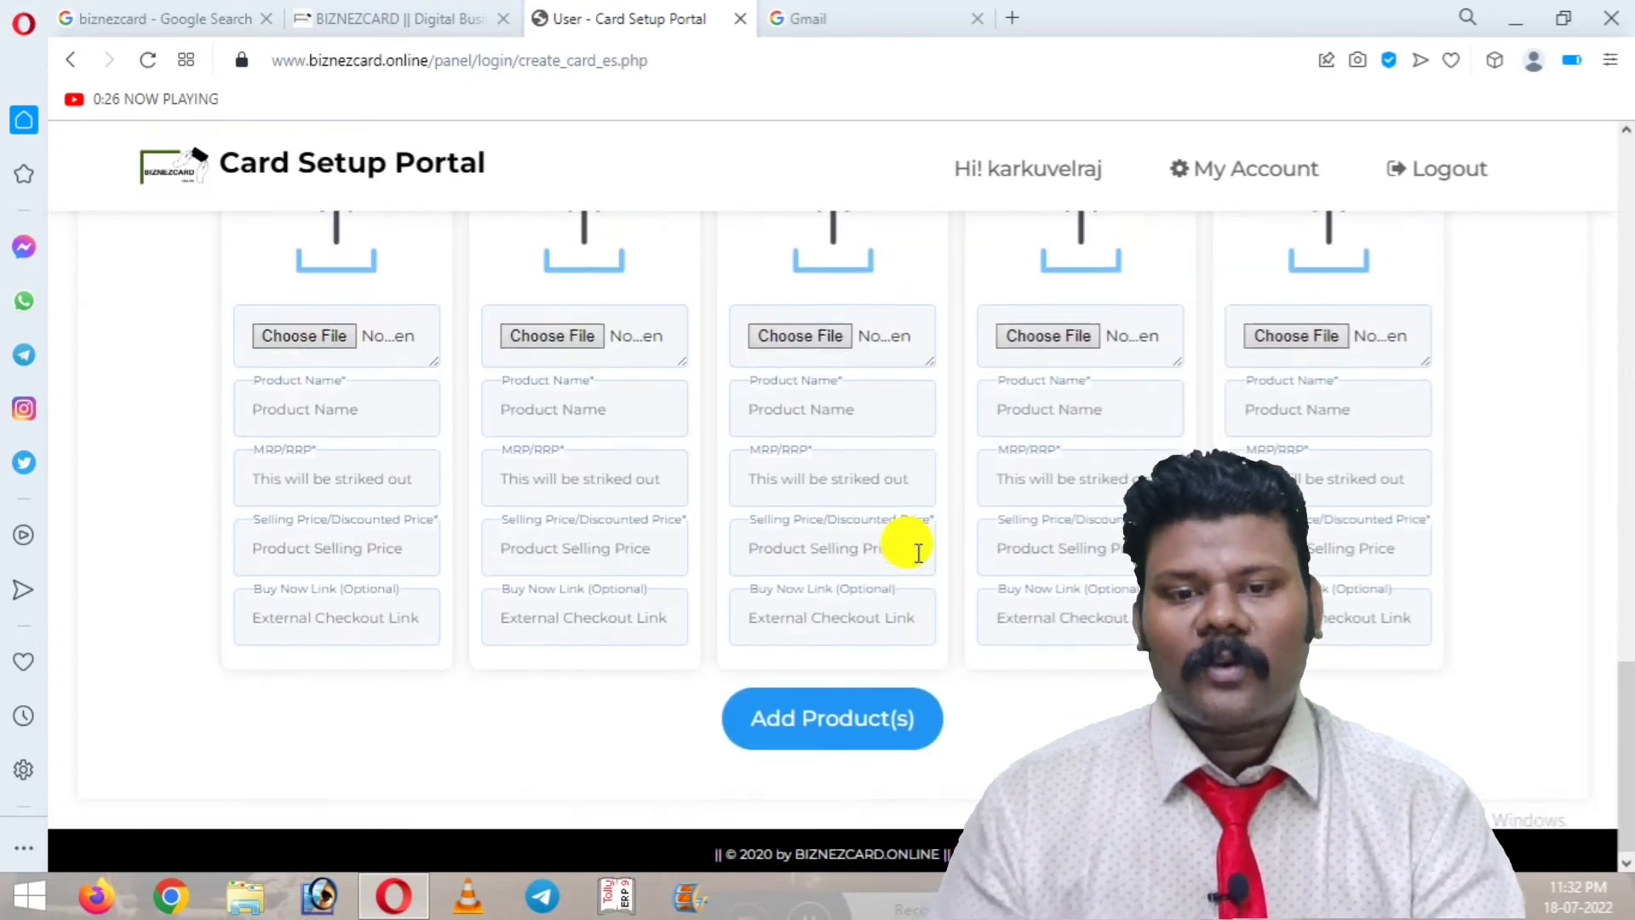
scroll(919, 552, "up", 1)
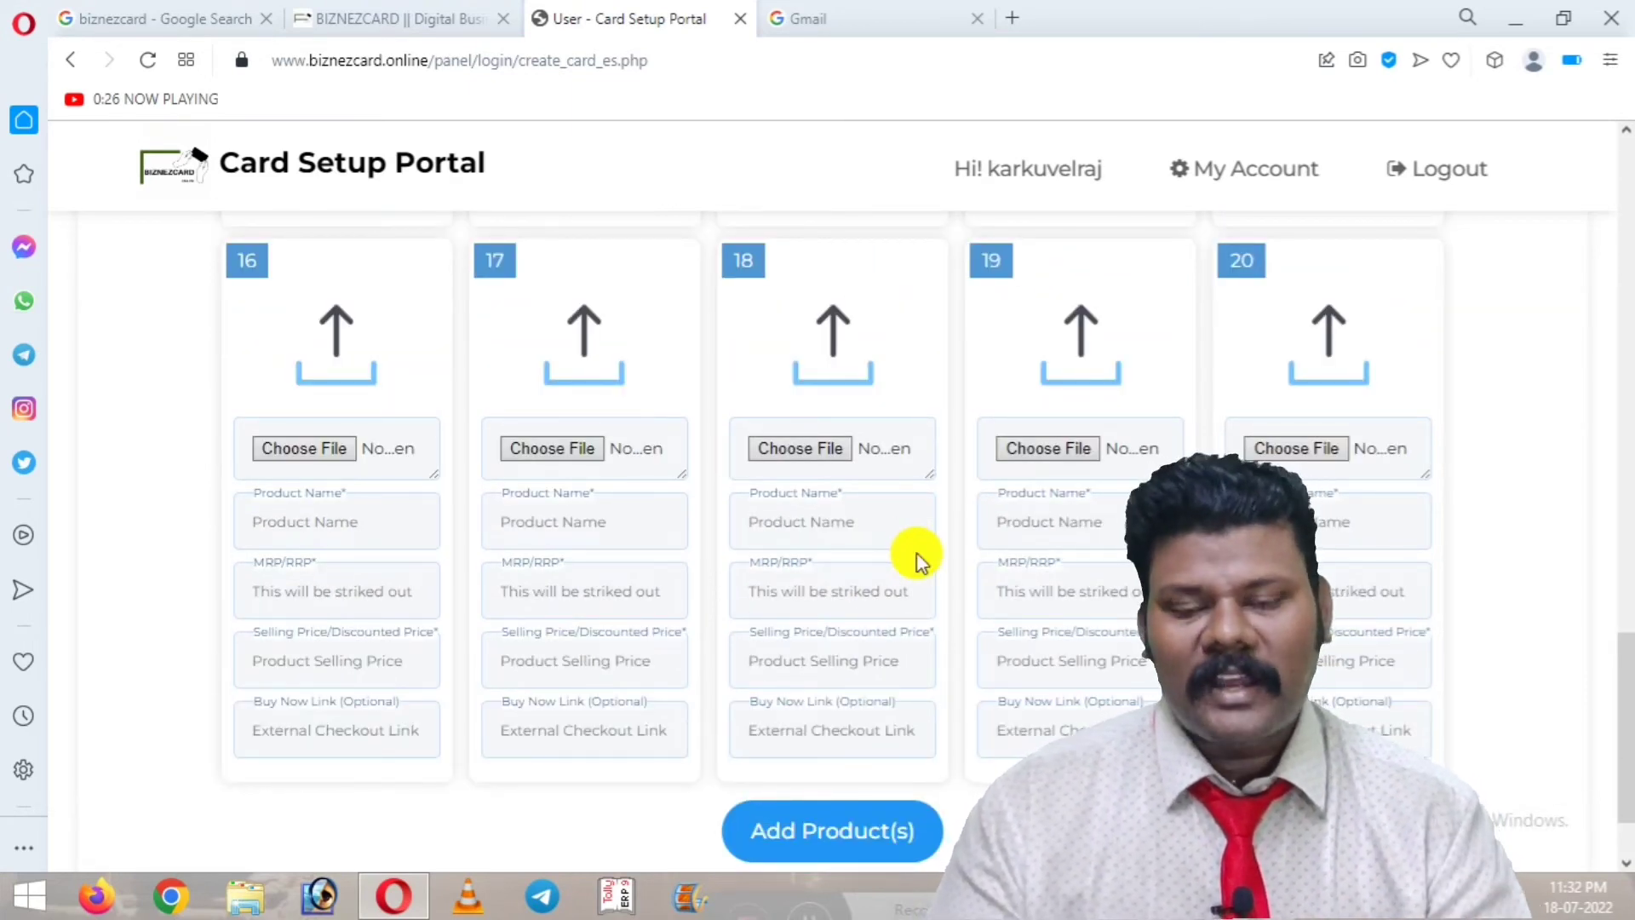
scroll(918, 558, "up", 3)
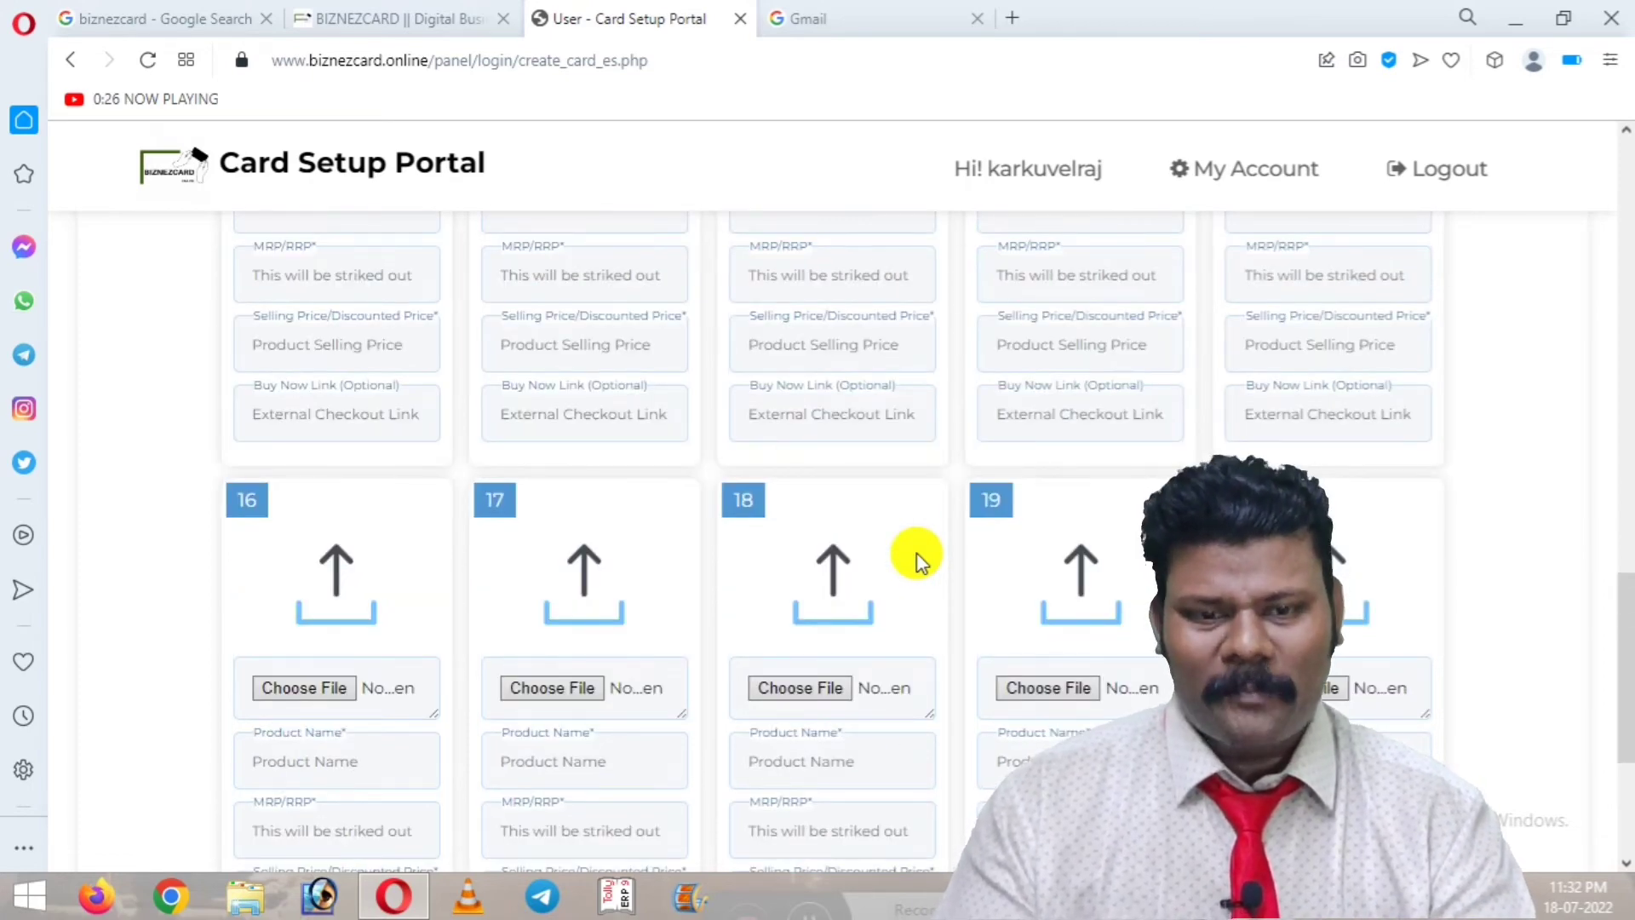
- Open the Payment Options section and examine its payment number, bank account detail and QR code upload fields
scroll(919, 558, "up", 12)
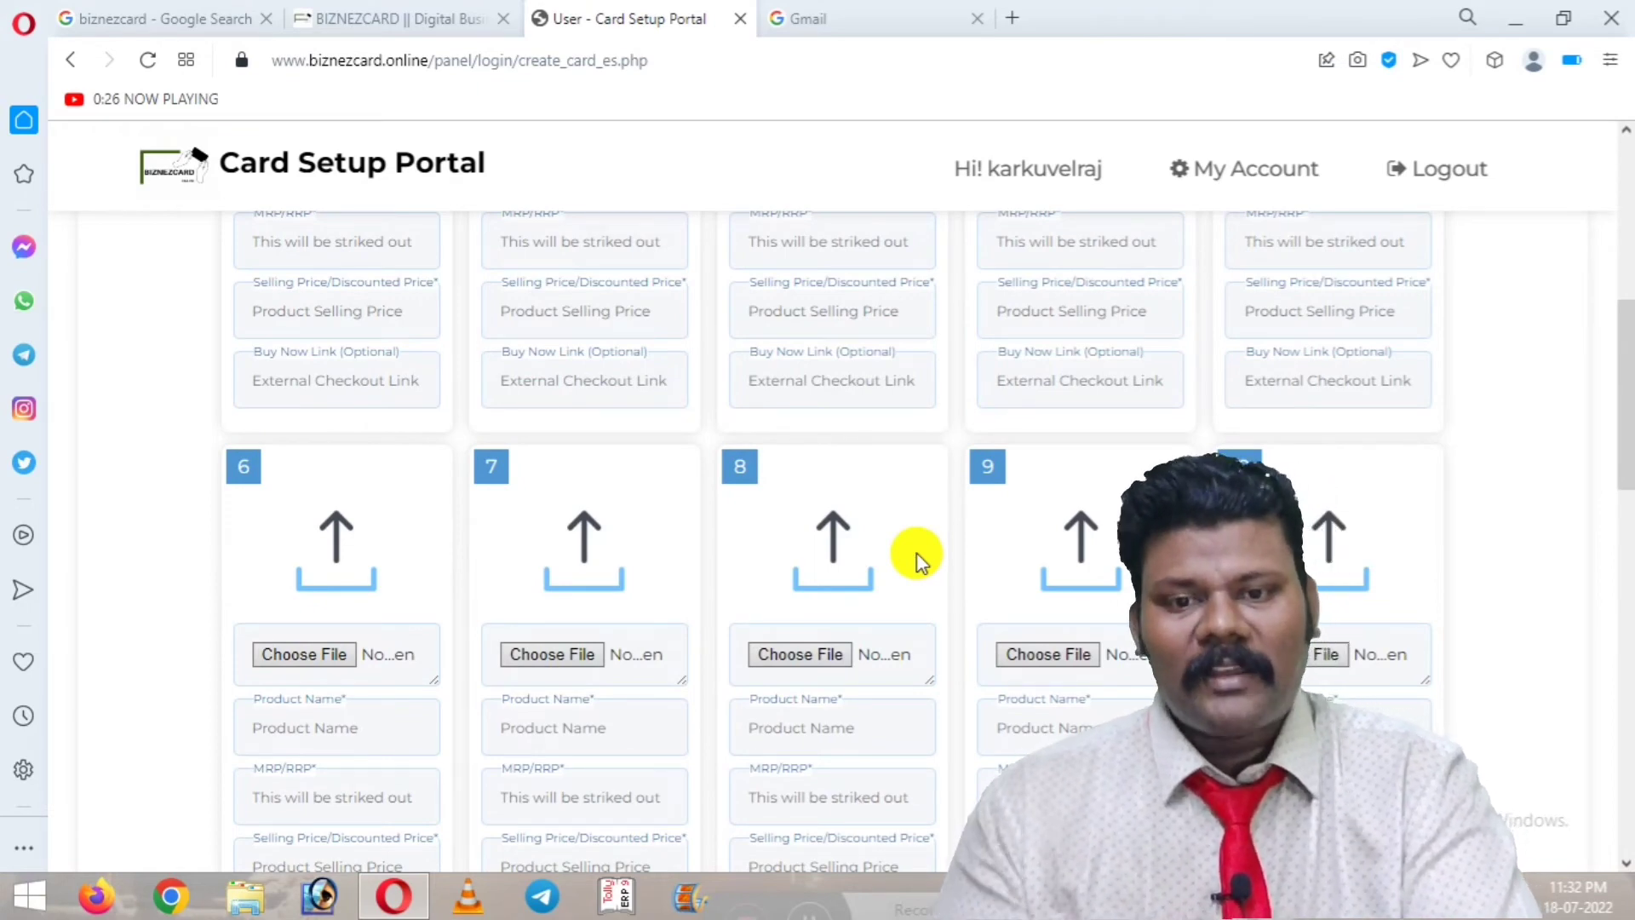
scroll(919, 562, "up", 4)
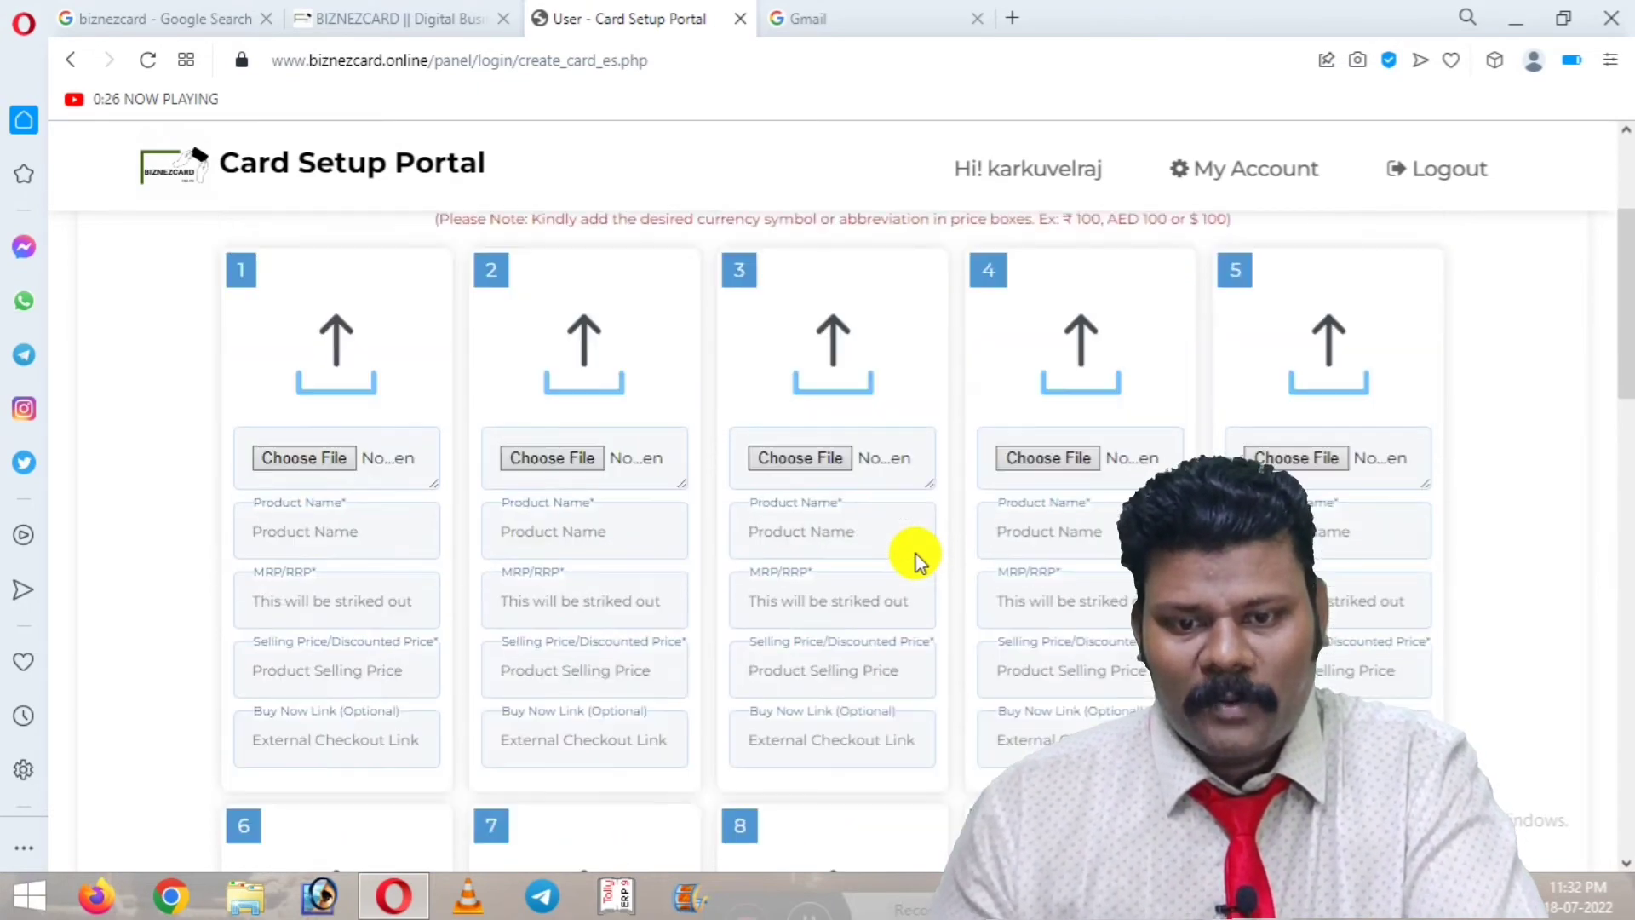
scroll(917, 553, "up", 3)
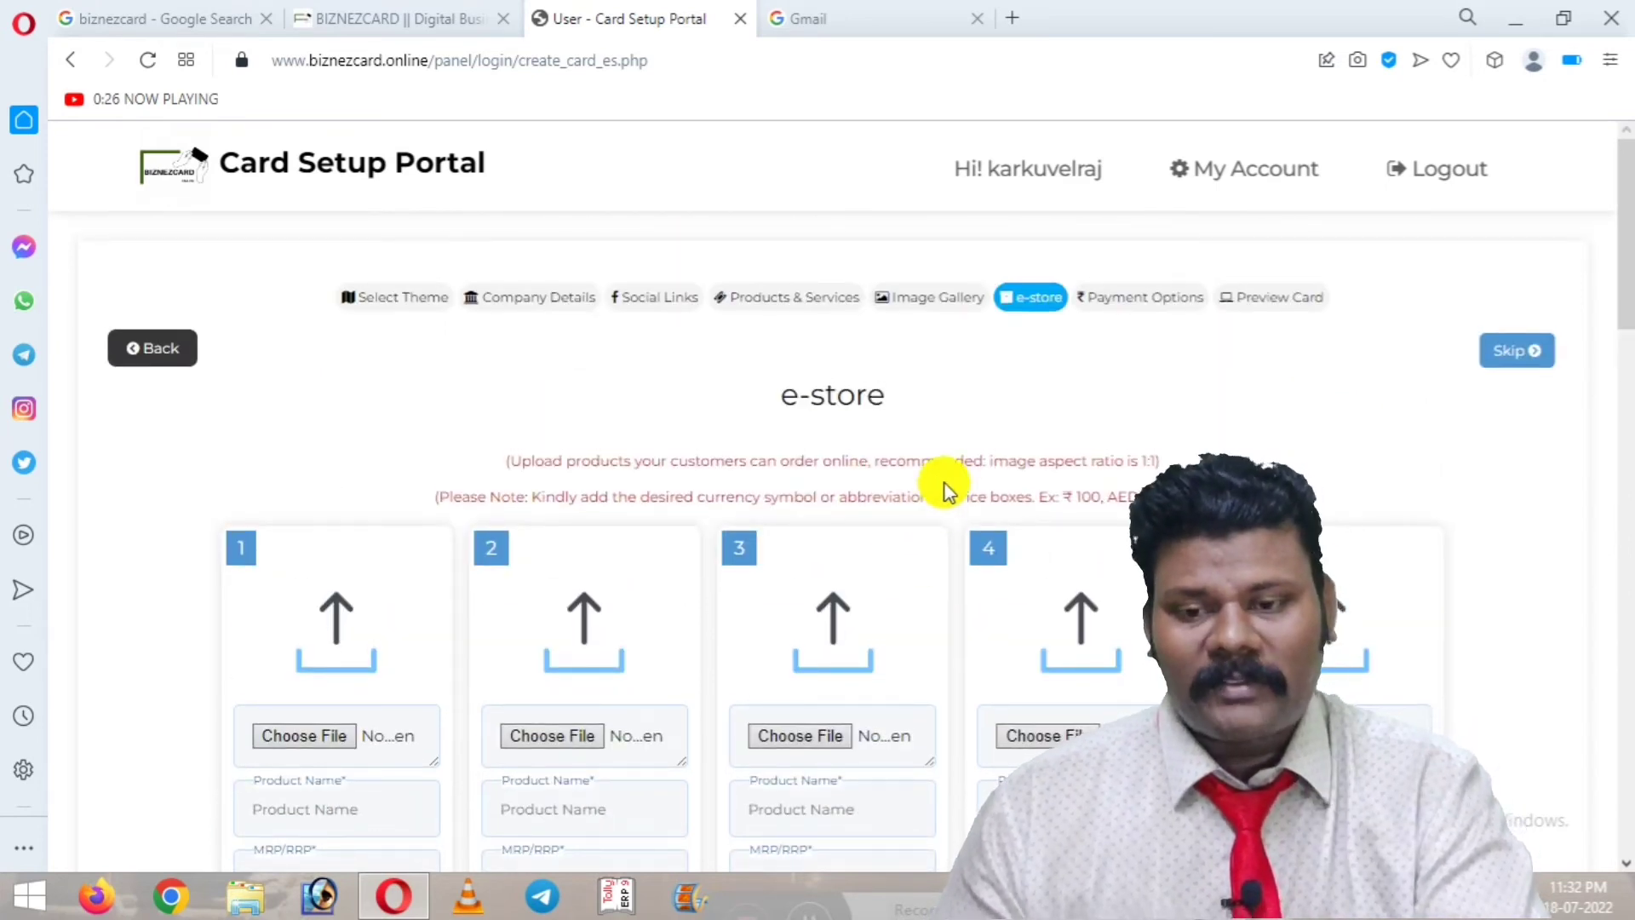
left_click(1116, 303)
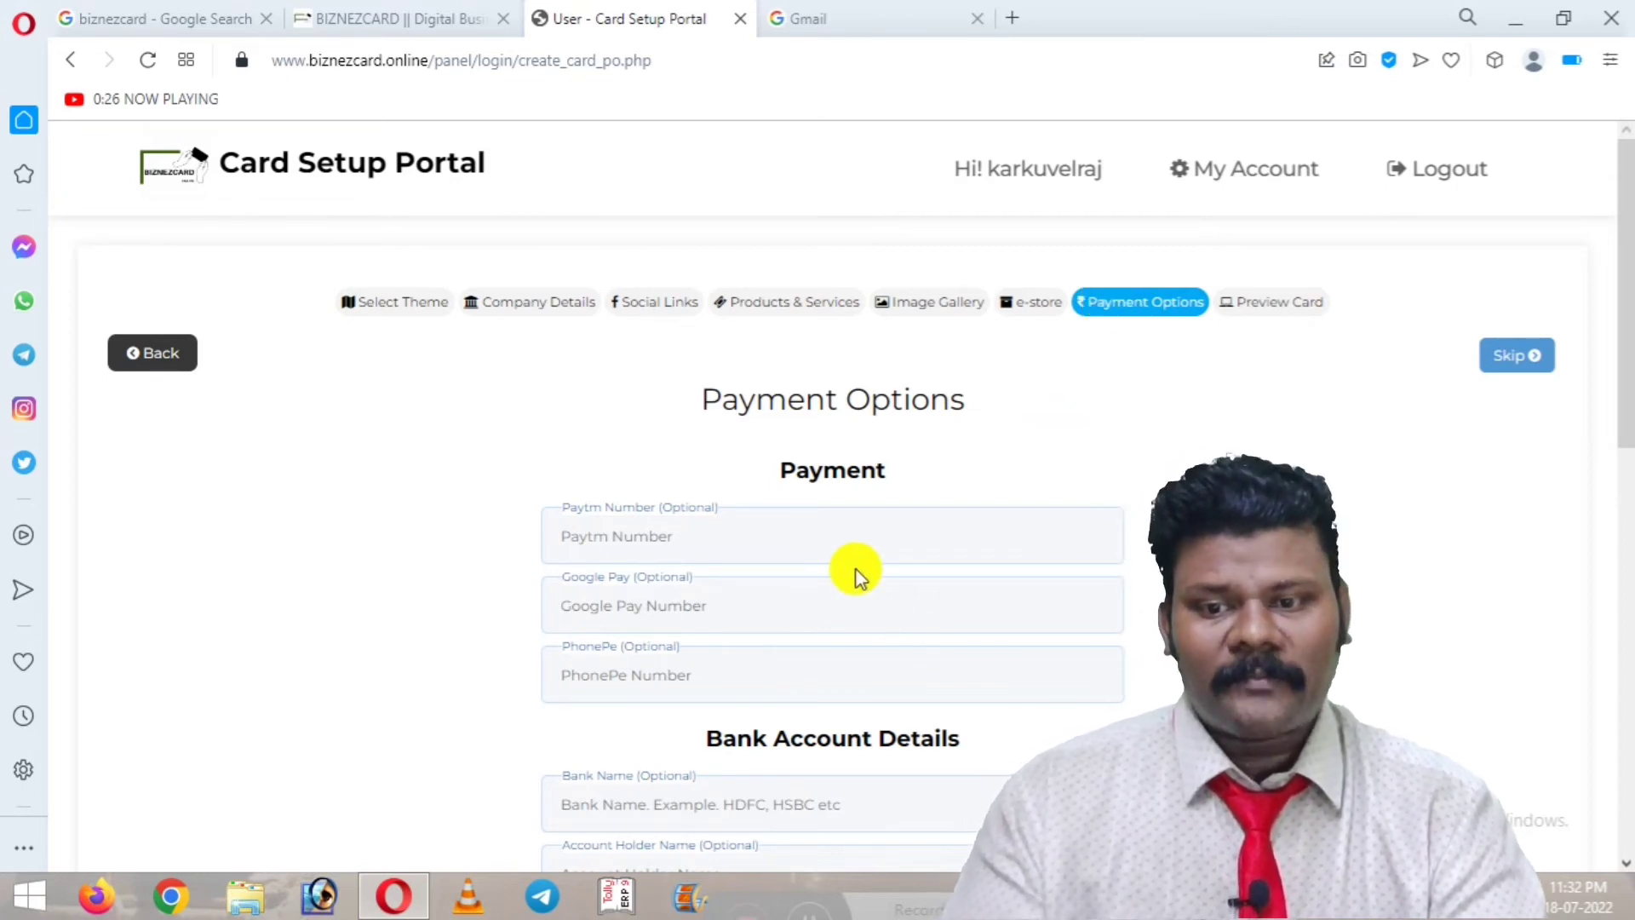
scroll(856, 577, "down", 3)
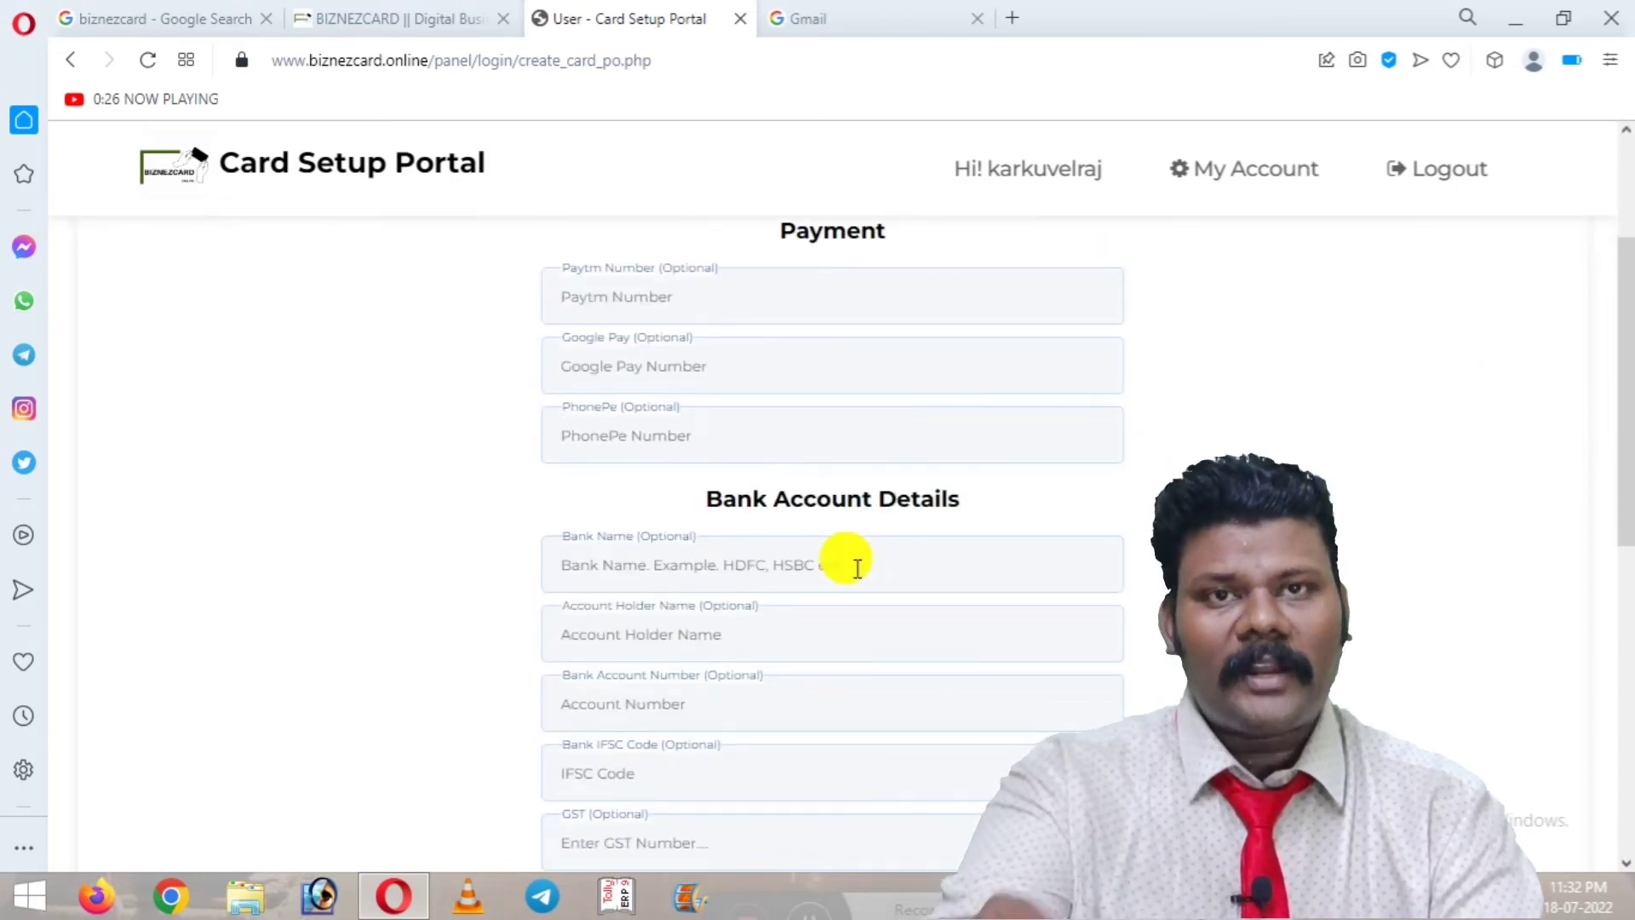
scroll(858, 568, "down", 2)
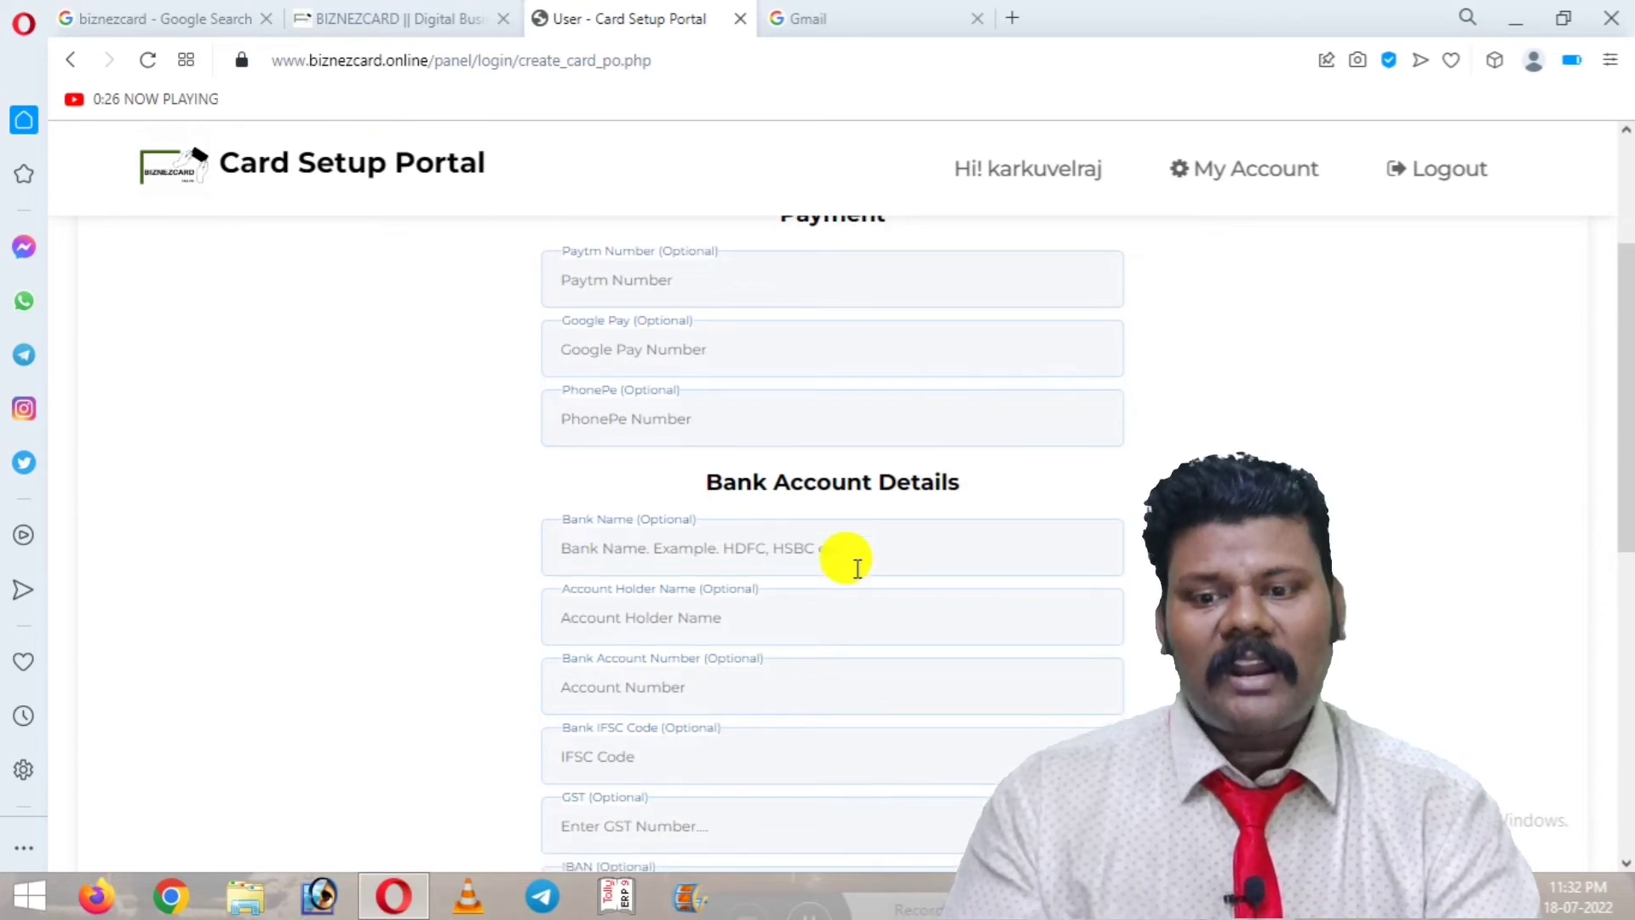
scroll(858, 568, "down", 3)
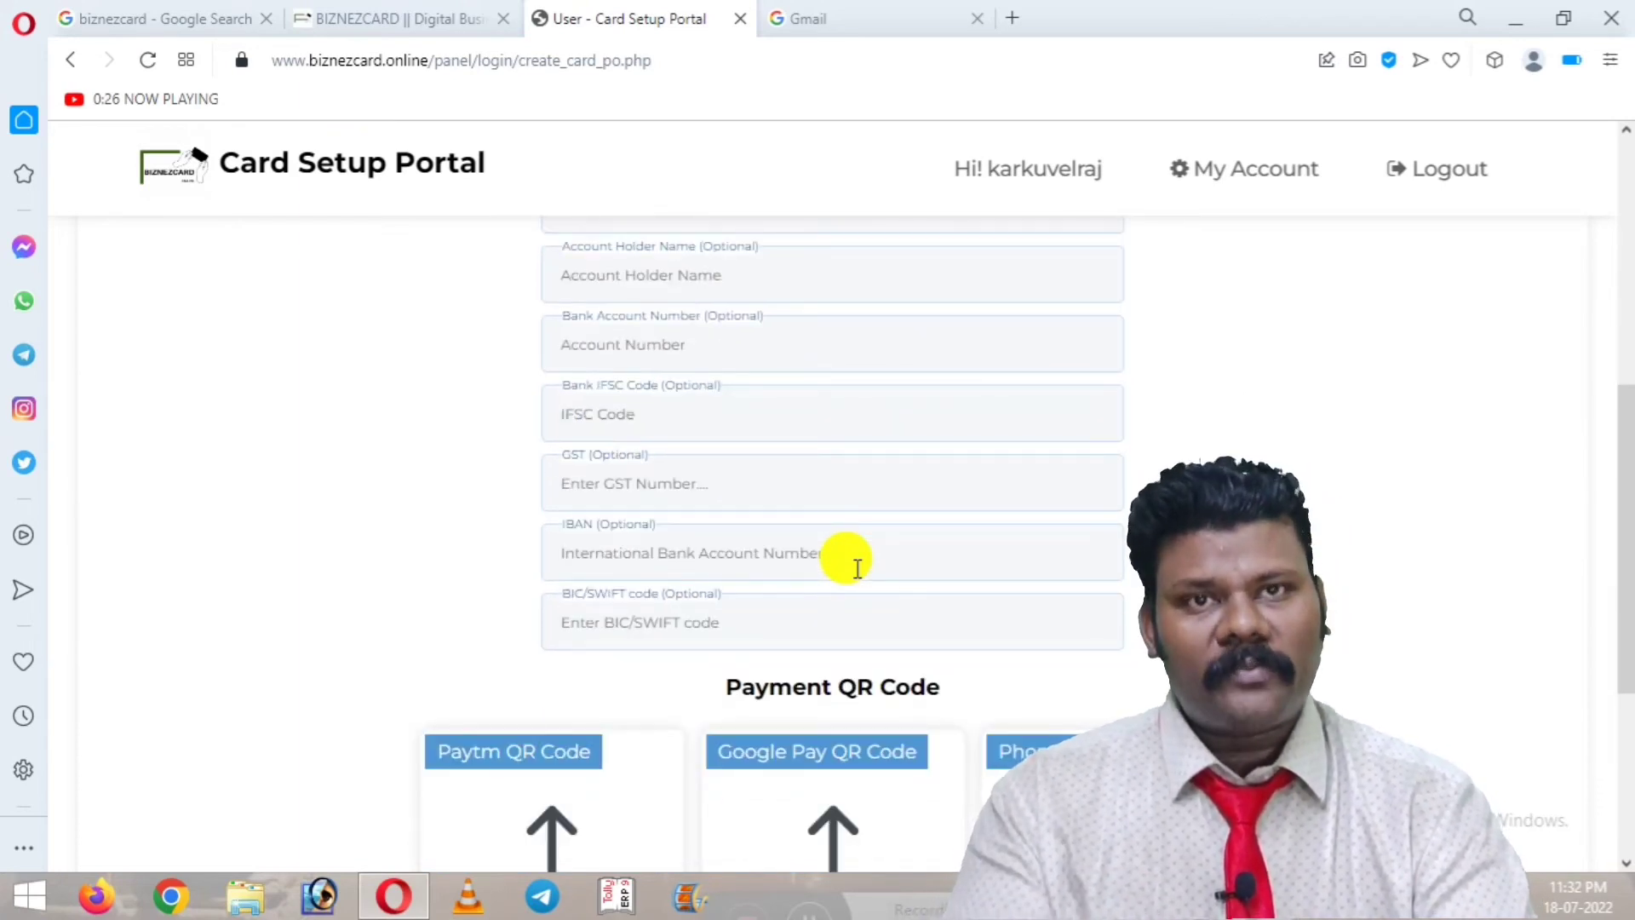
scroll(858, 568, "down", 2)
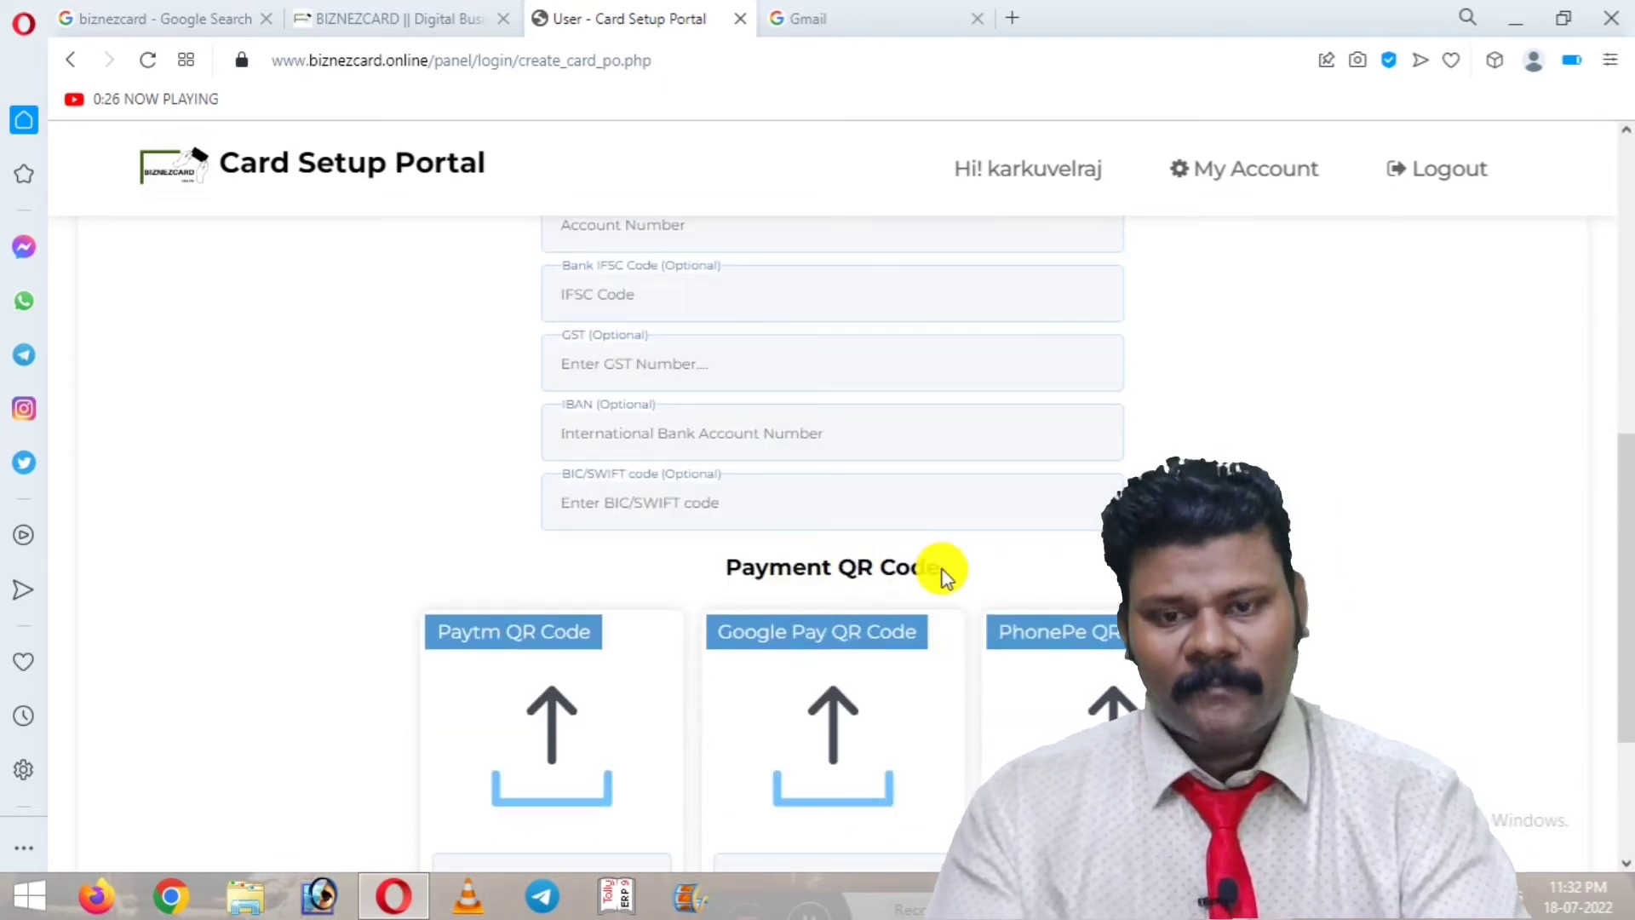
scroll(941, 573, "down", 3)
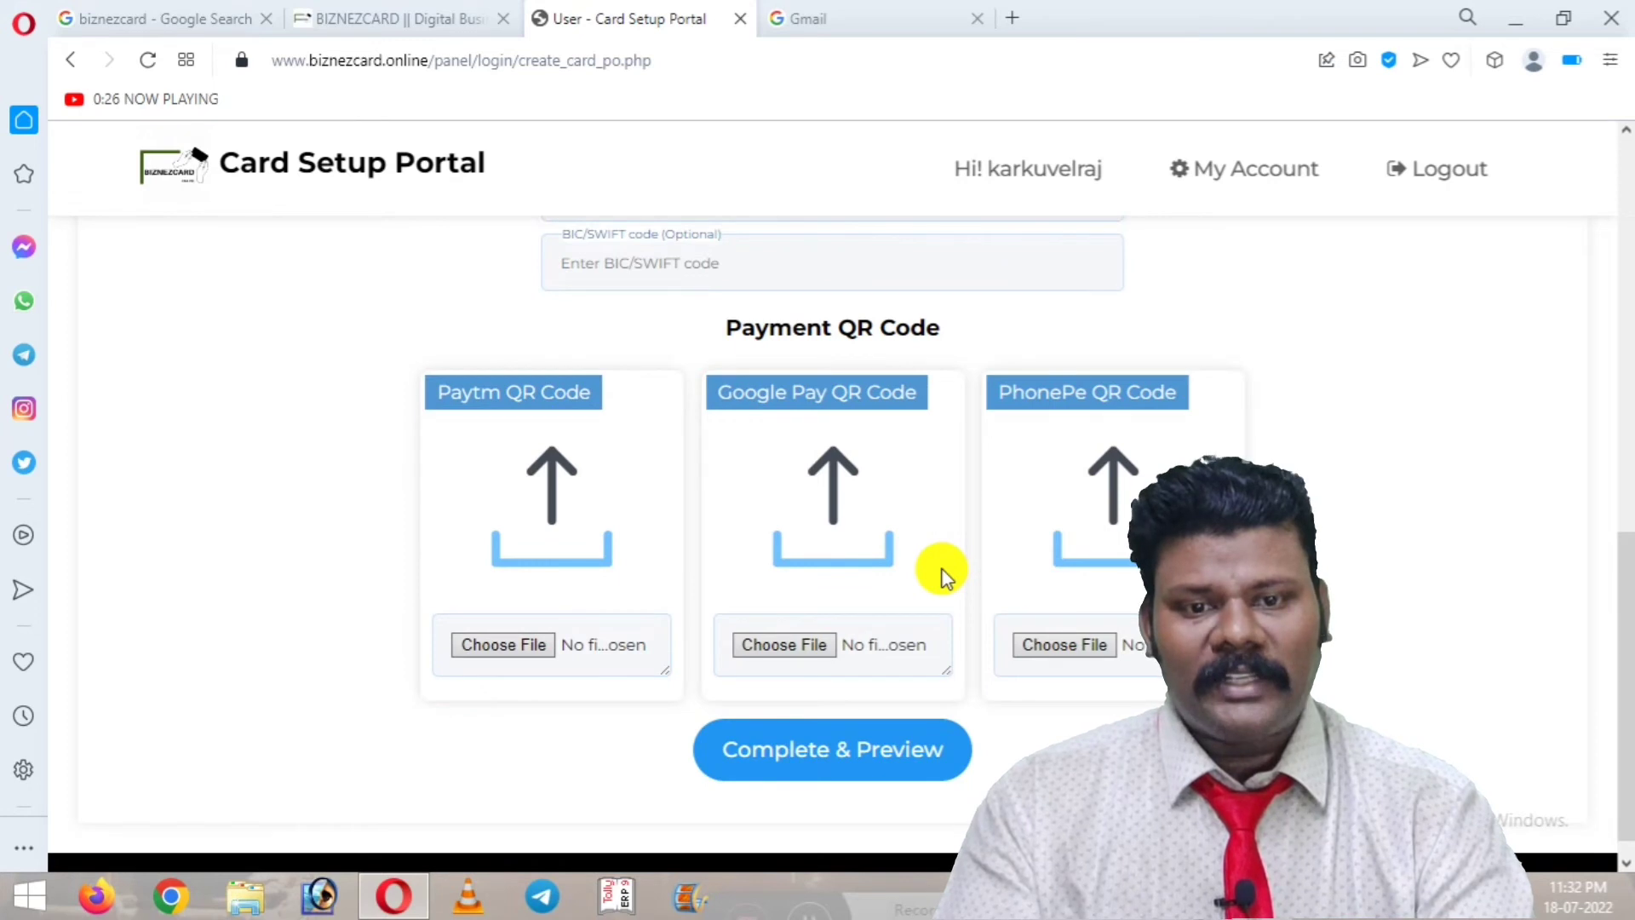
- Open the card preview and review its header, contact details, sharing options, QR code, About Us and Contact Us sections
scroll(943, 575, "up", 10)
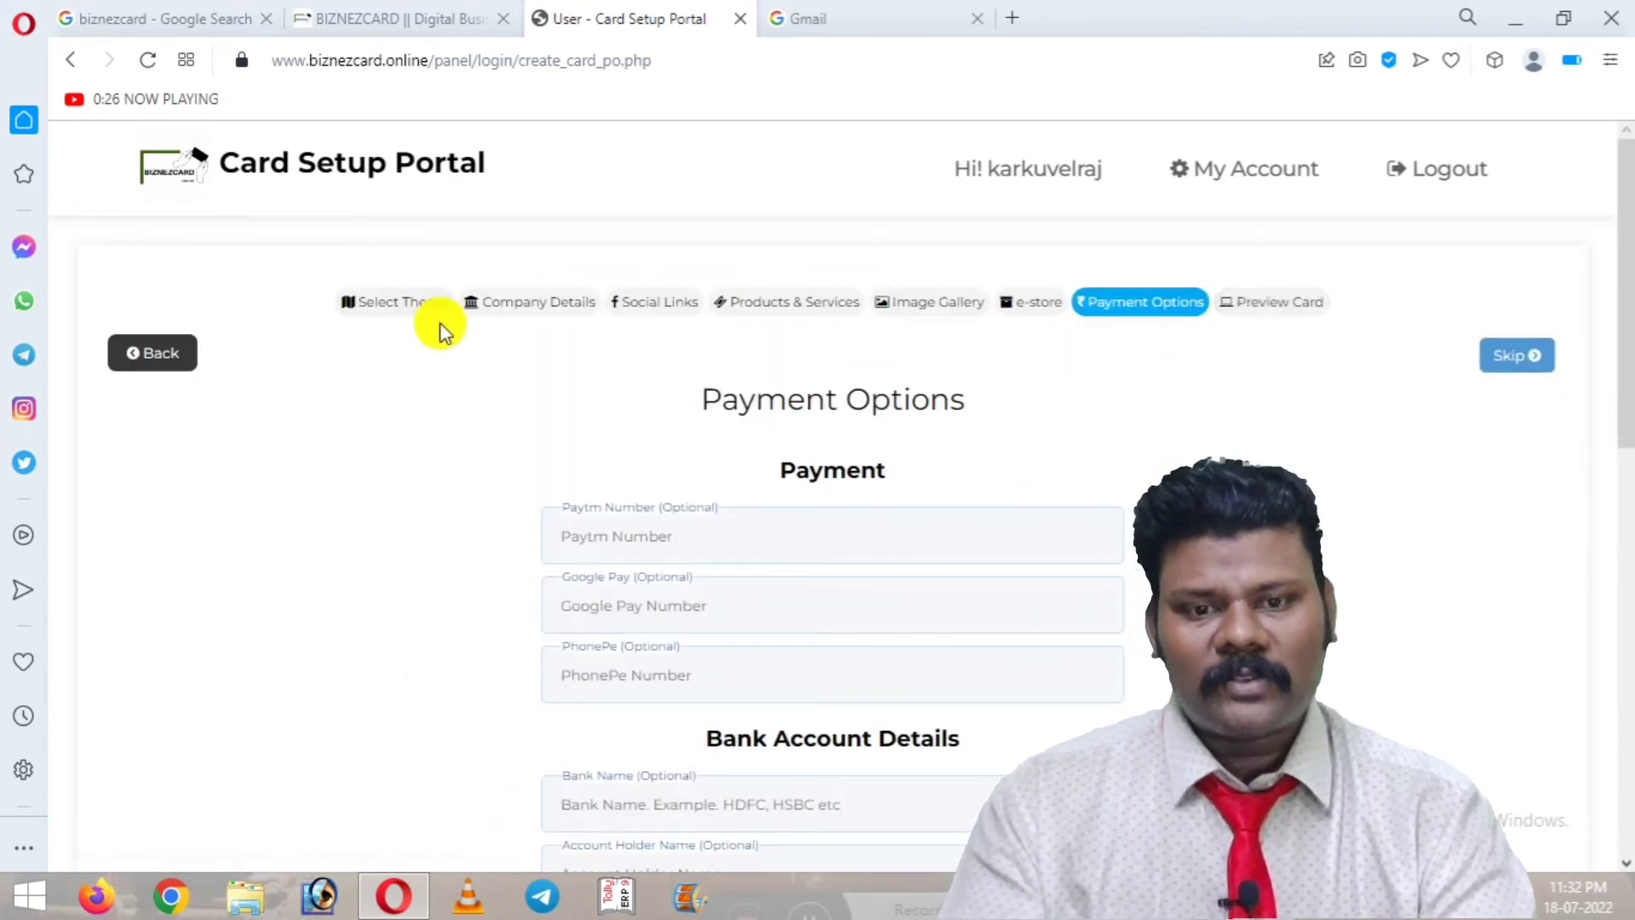
left_click(1281, 313)
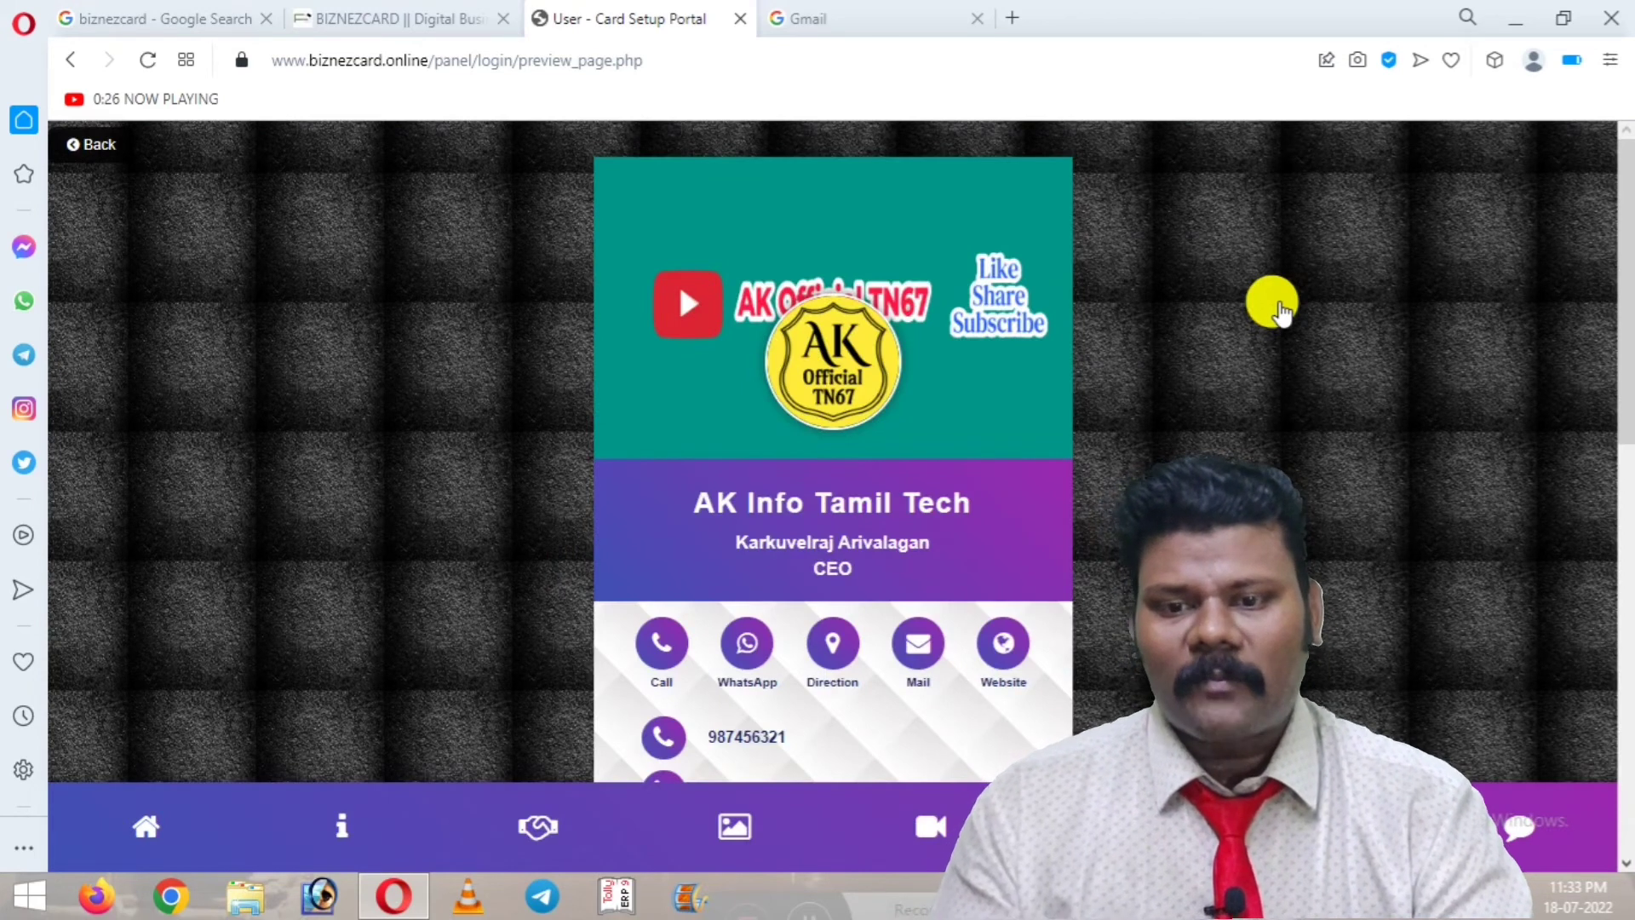
scroll(1100, 416, "down", 4)
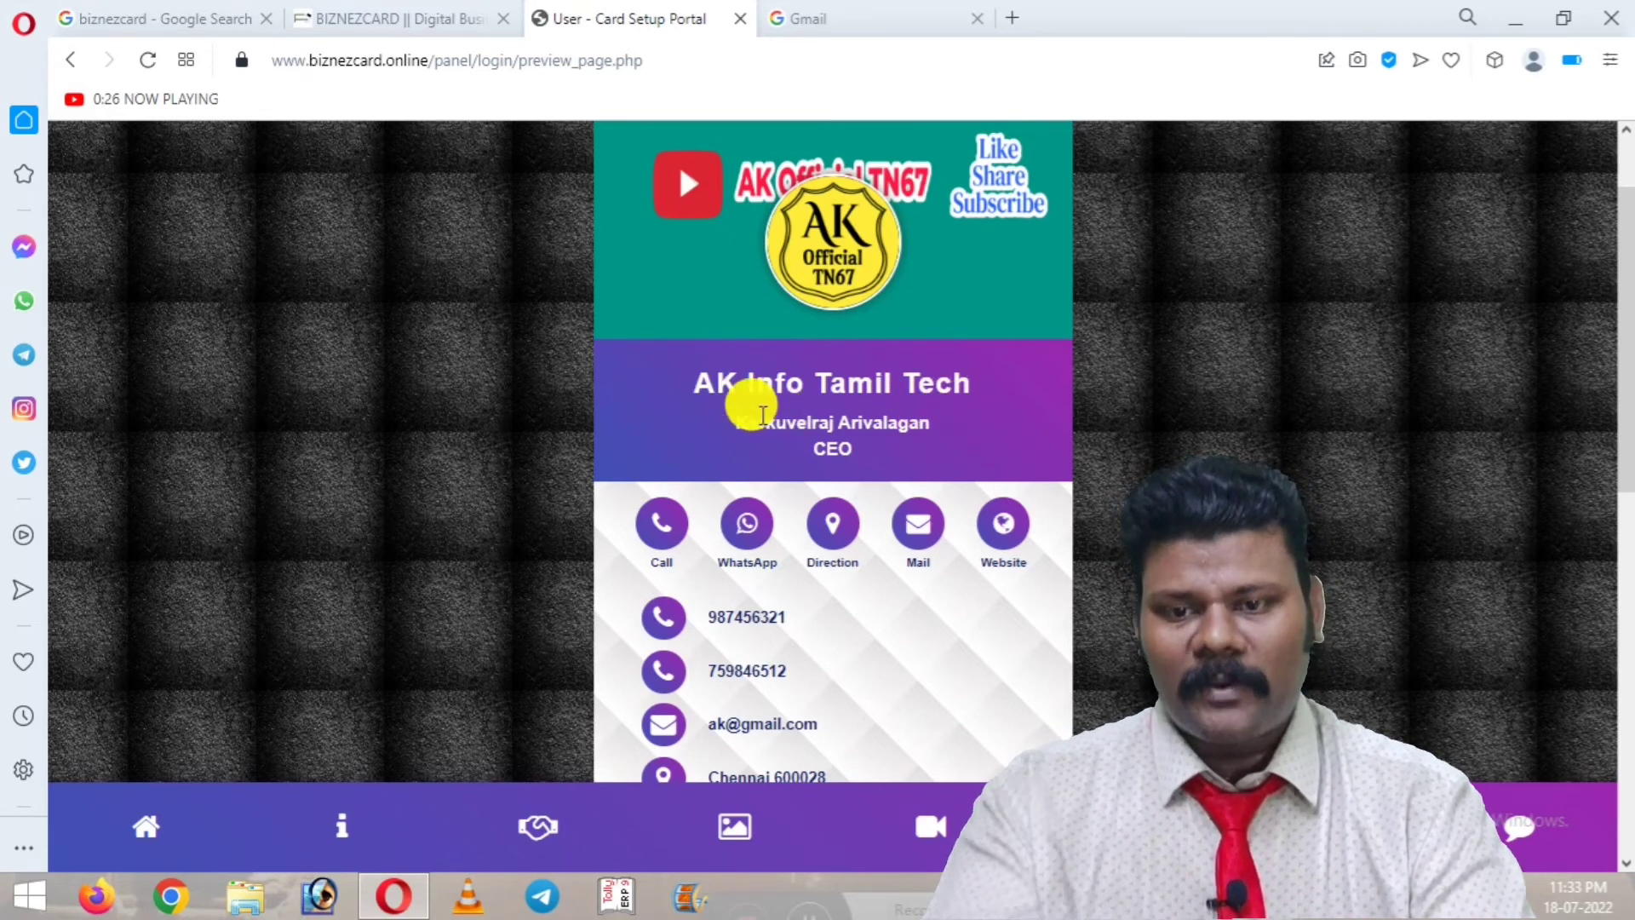
scroll(908, 477, "down", 4)
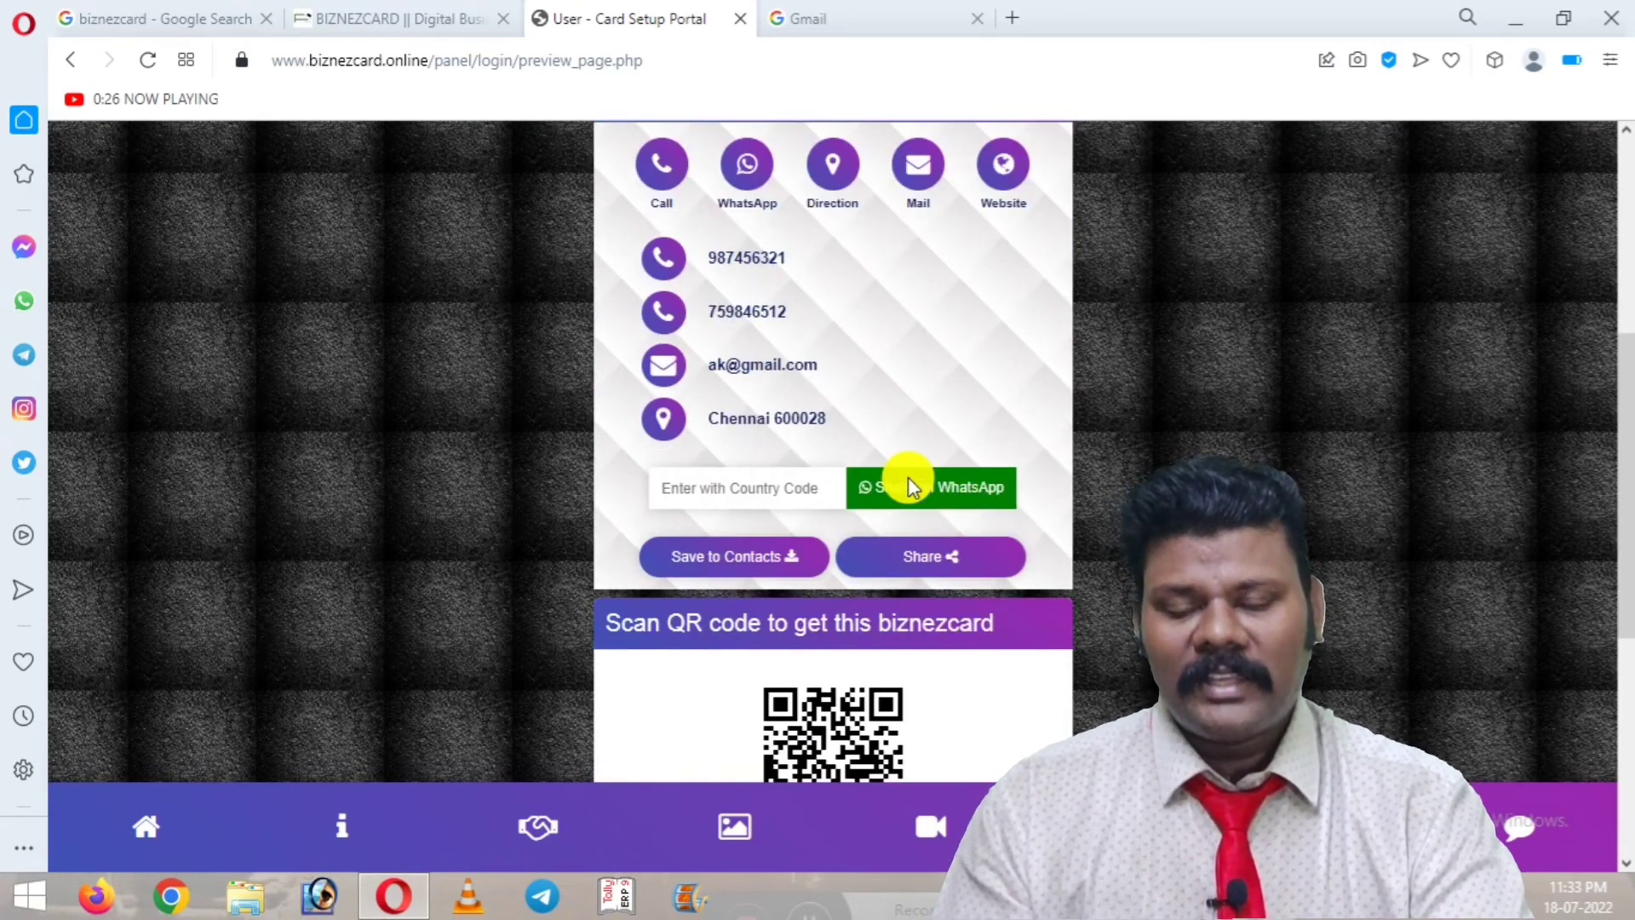
scroll(832, 367, "down", 3)
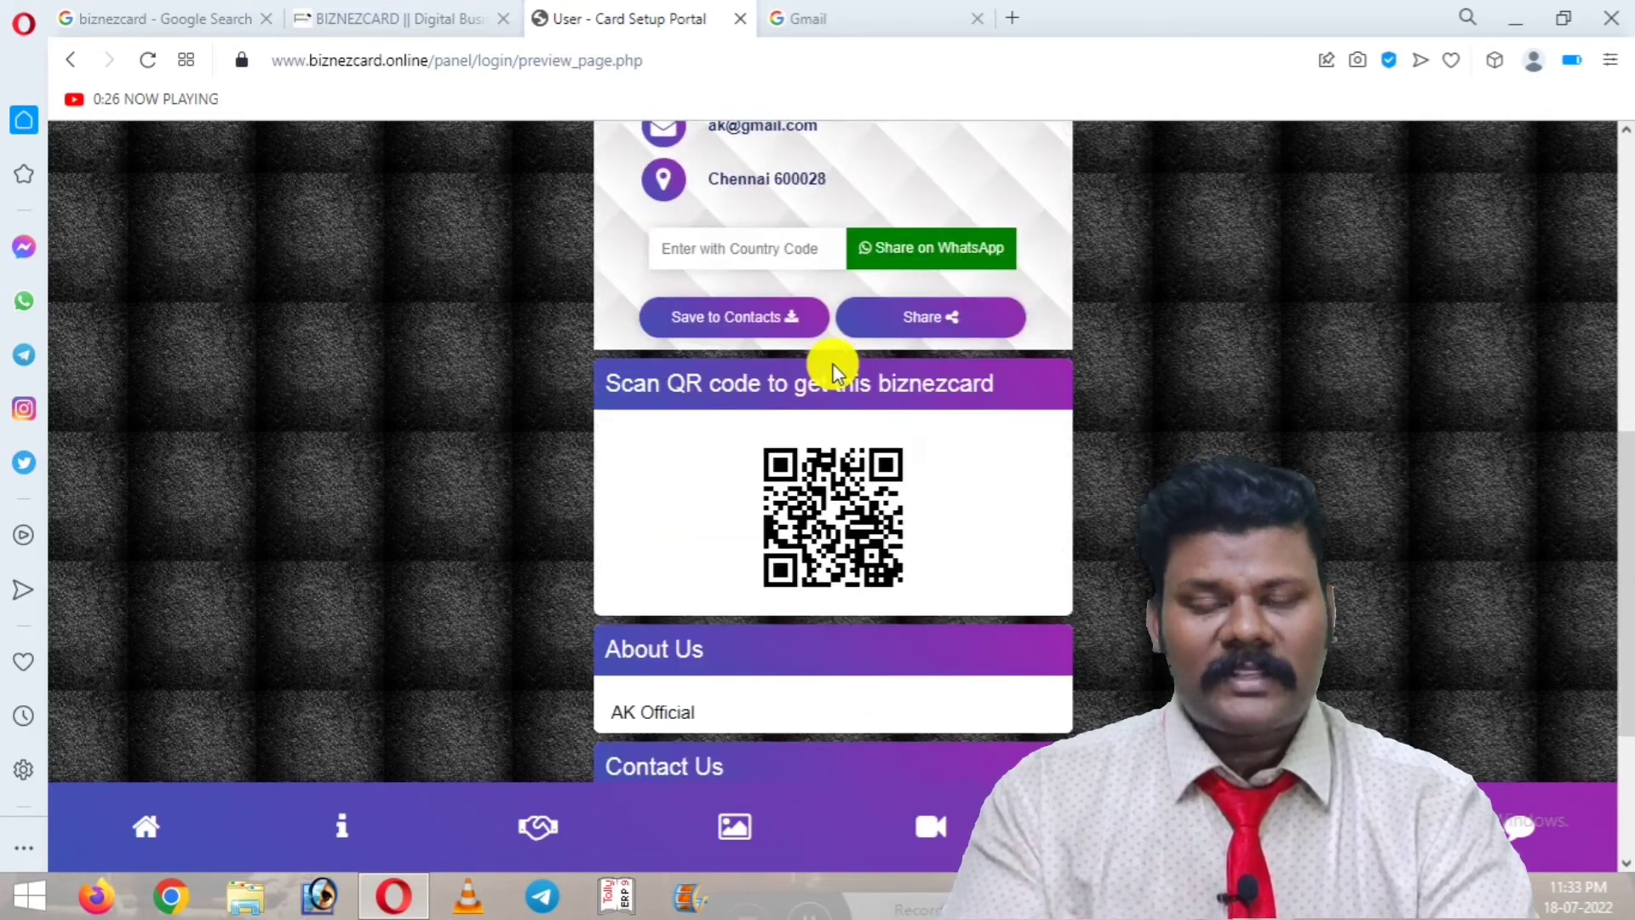
scroll(833, 368, "down", 1)
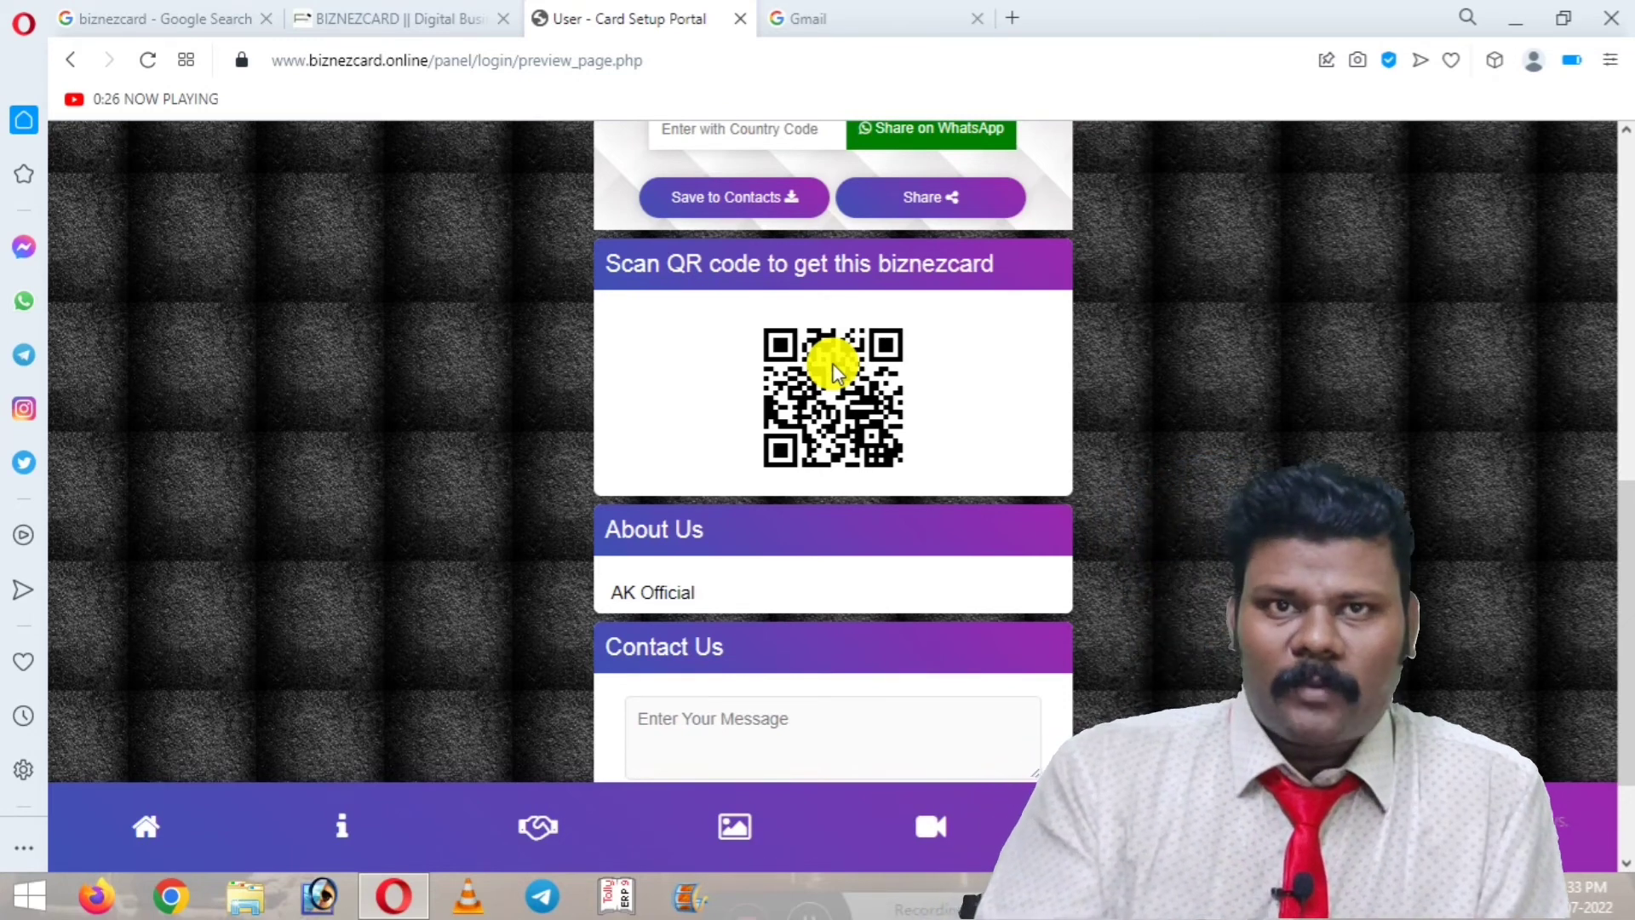
scroll(1018, 396, "down", 2)
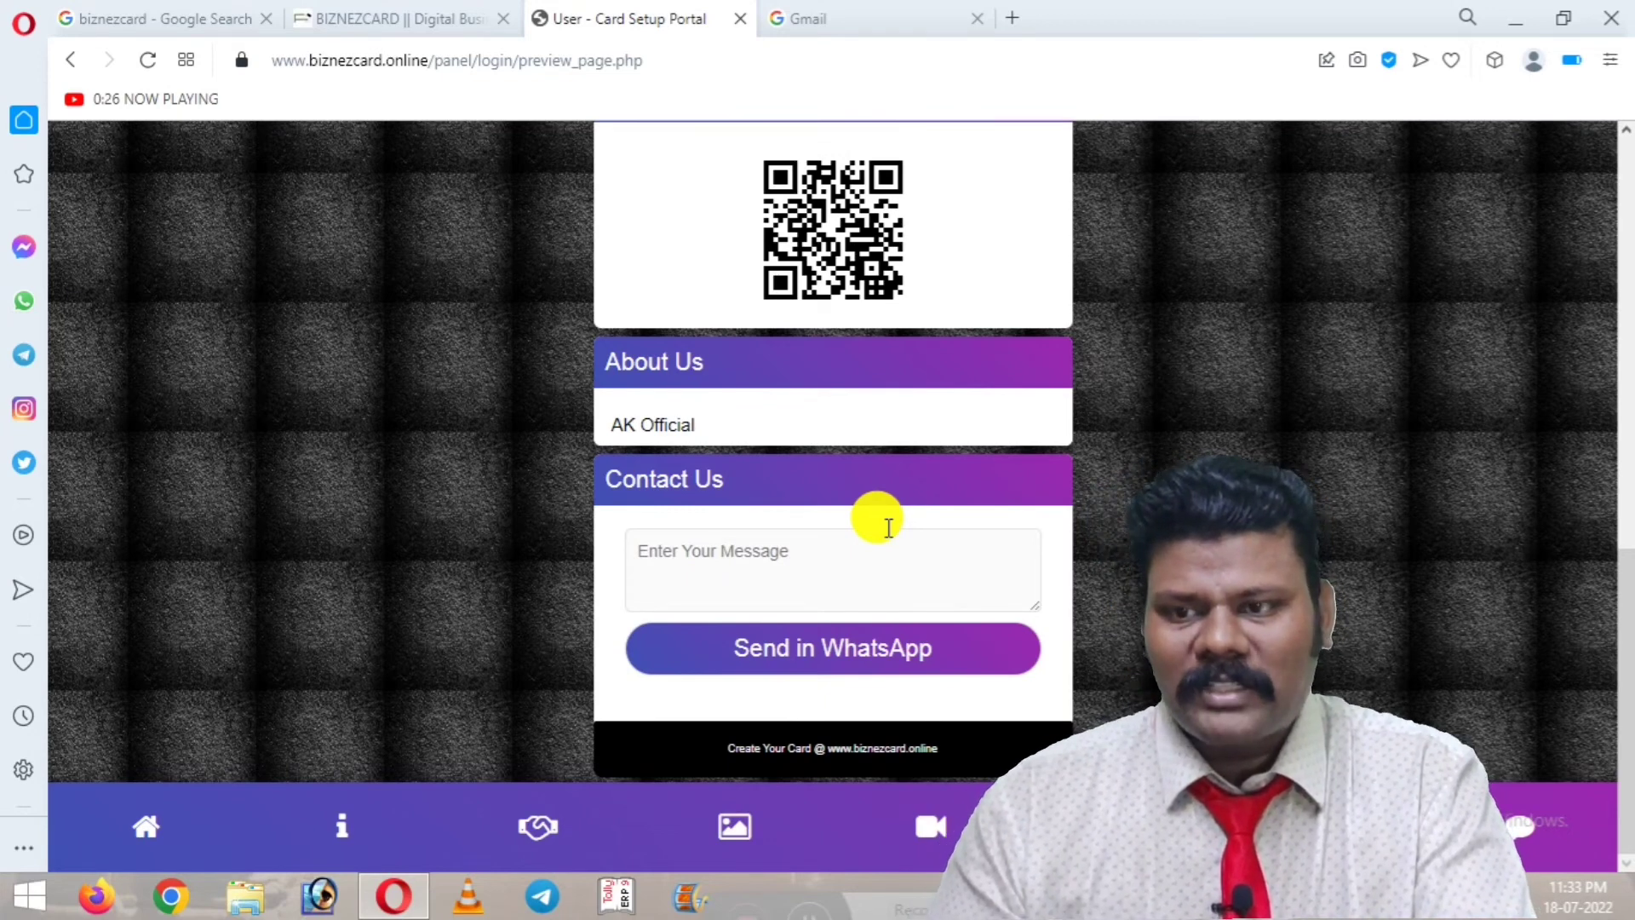
scroll(949, 499, "up", 15)
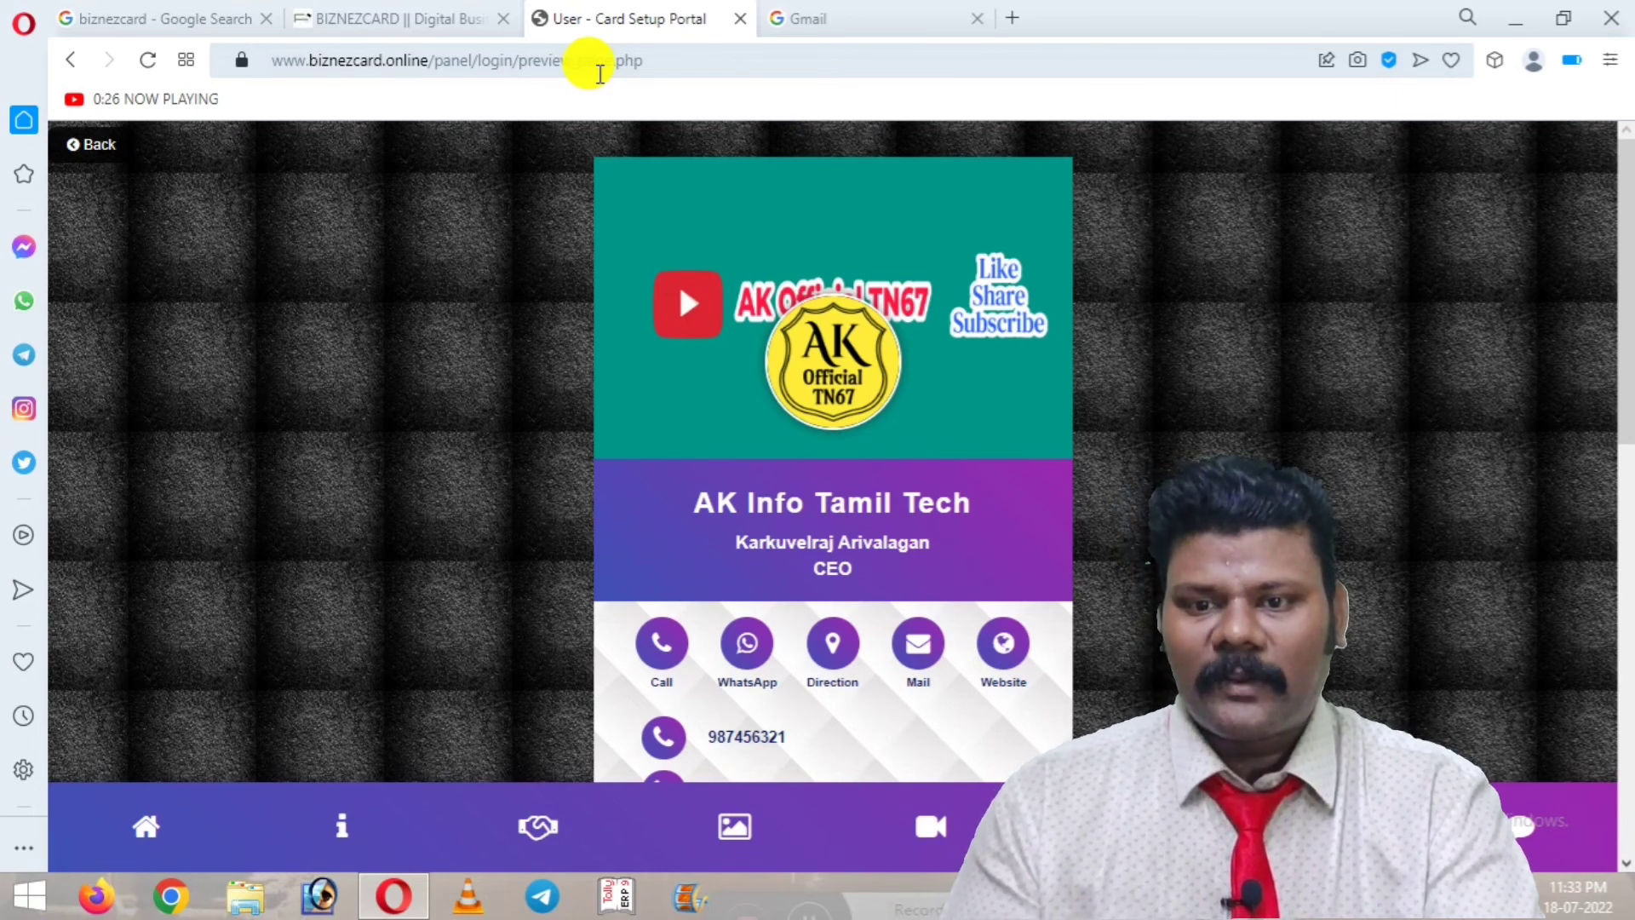
- Go back to Payment Options, skip the section, and look through the card preview again down to its footer
left_click(71, 68)
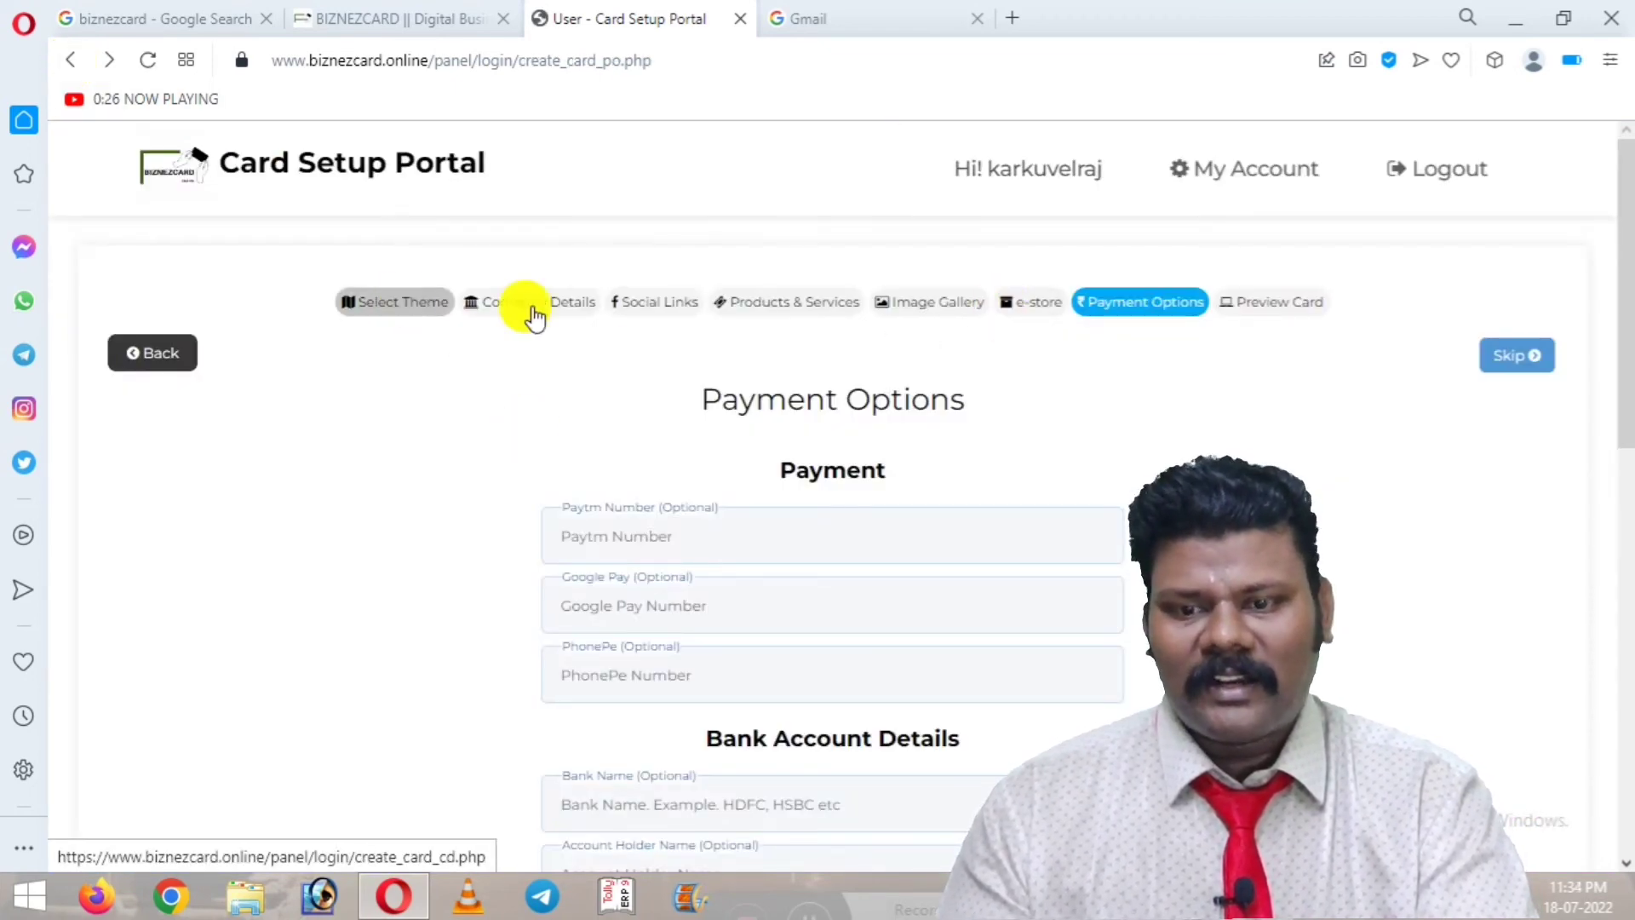
left_click(1513, 365)
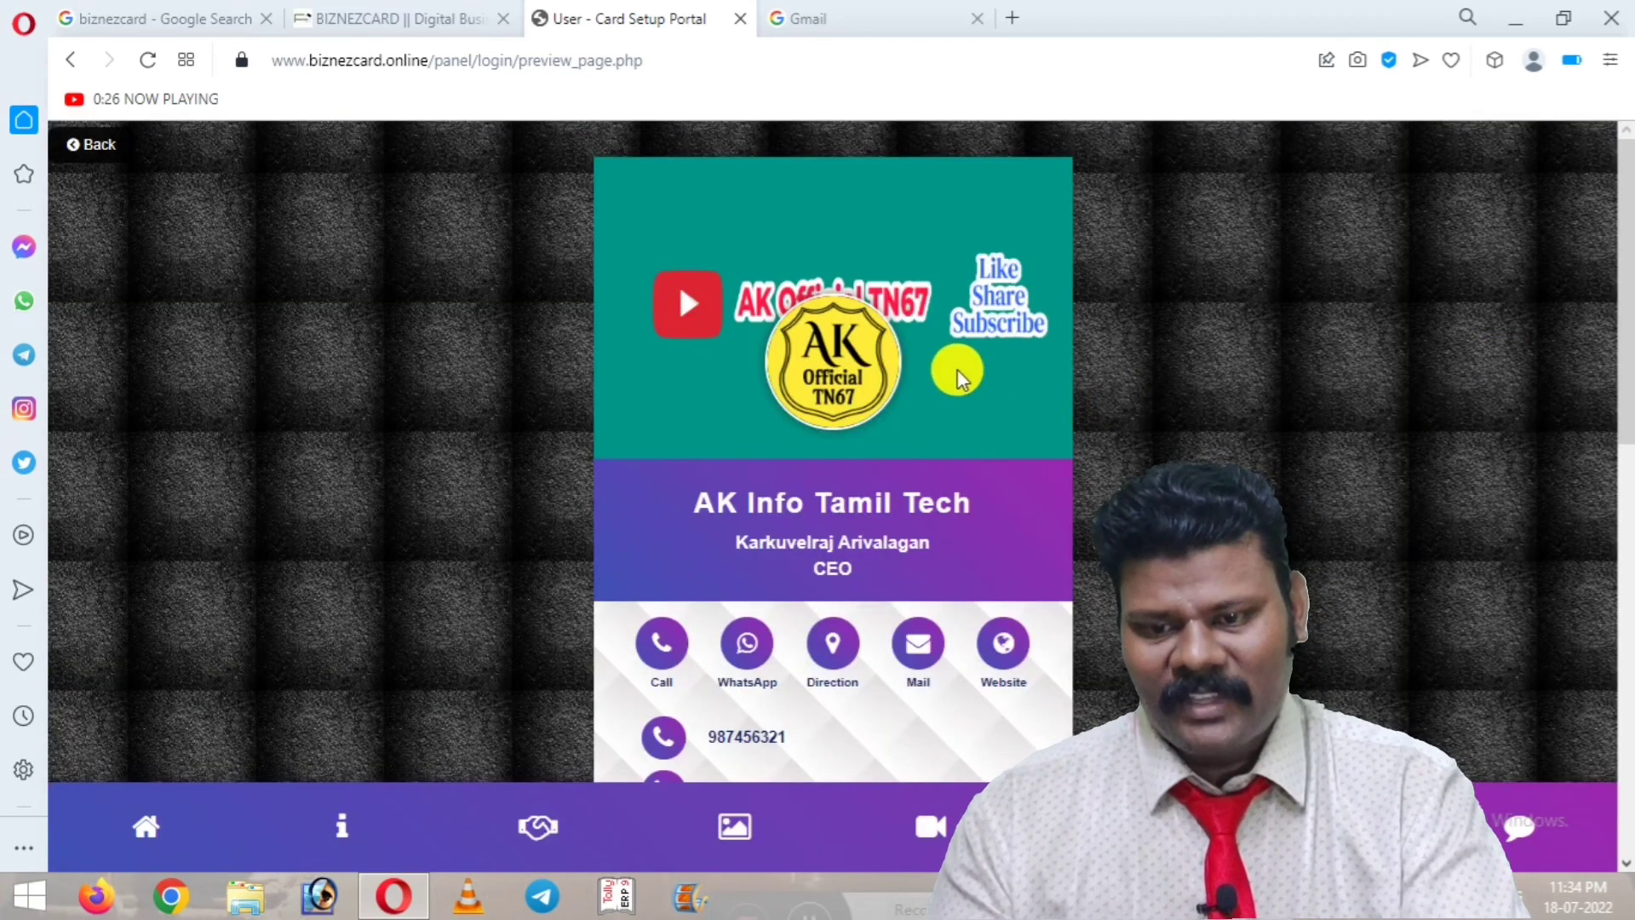
scroll(809, 430, "down", 5)
scroll(808, 430, "down", 5)
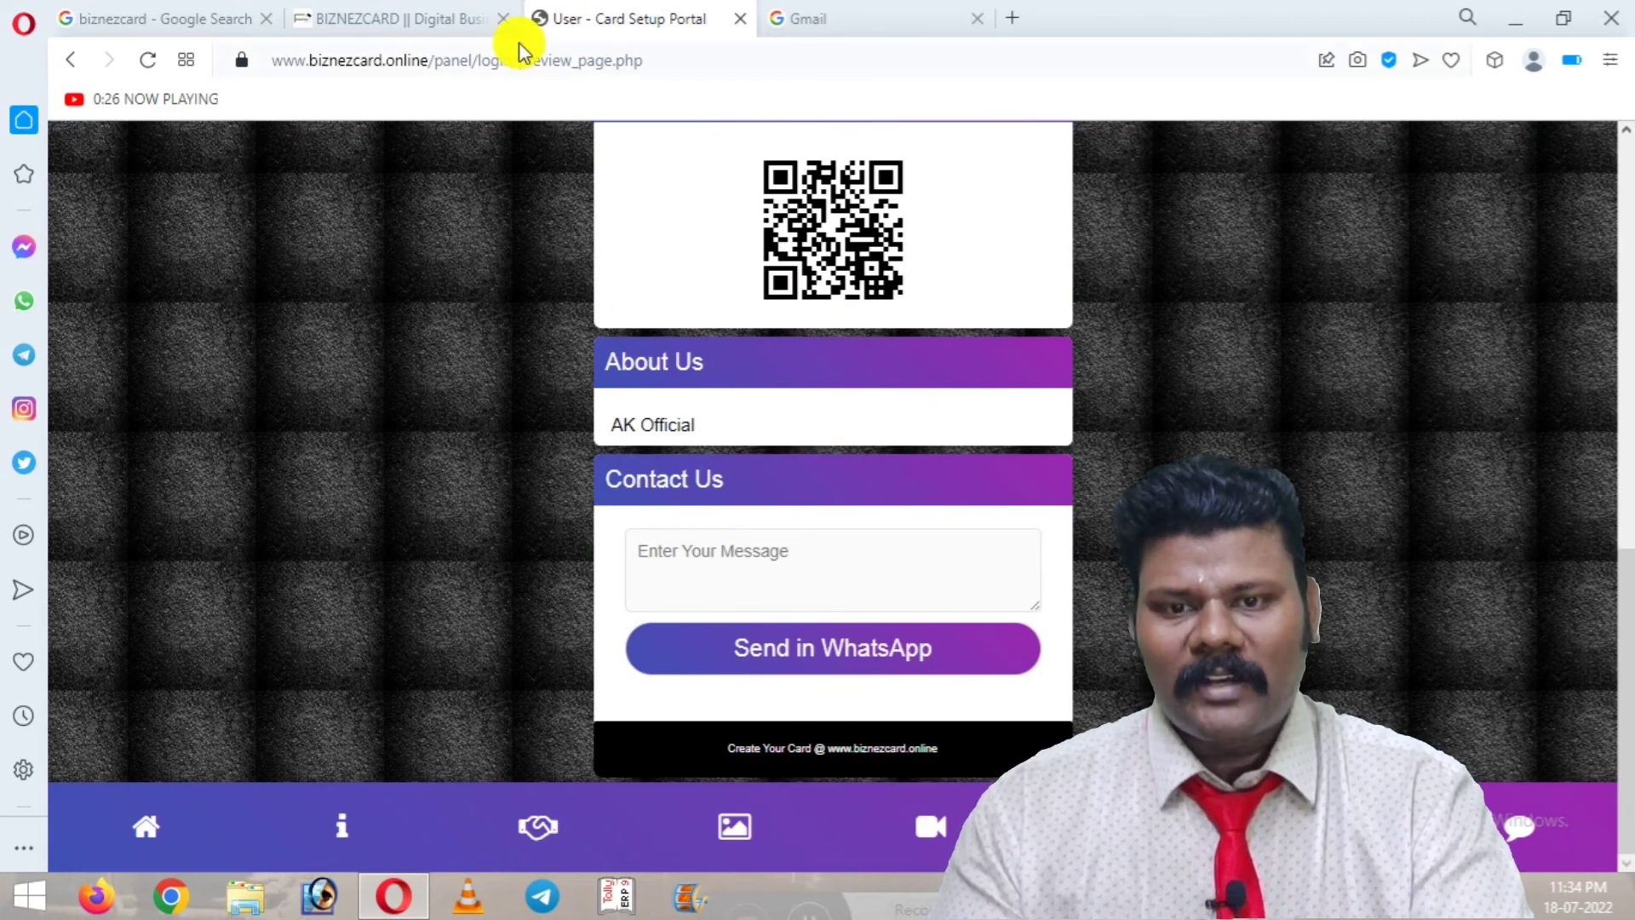
- Switch to the Biznezcard home page and look over its About Us section
left_click(401, 20)
scroll(777, 445, "down", 5)
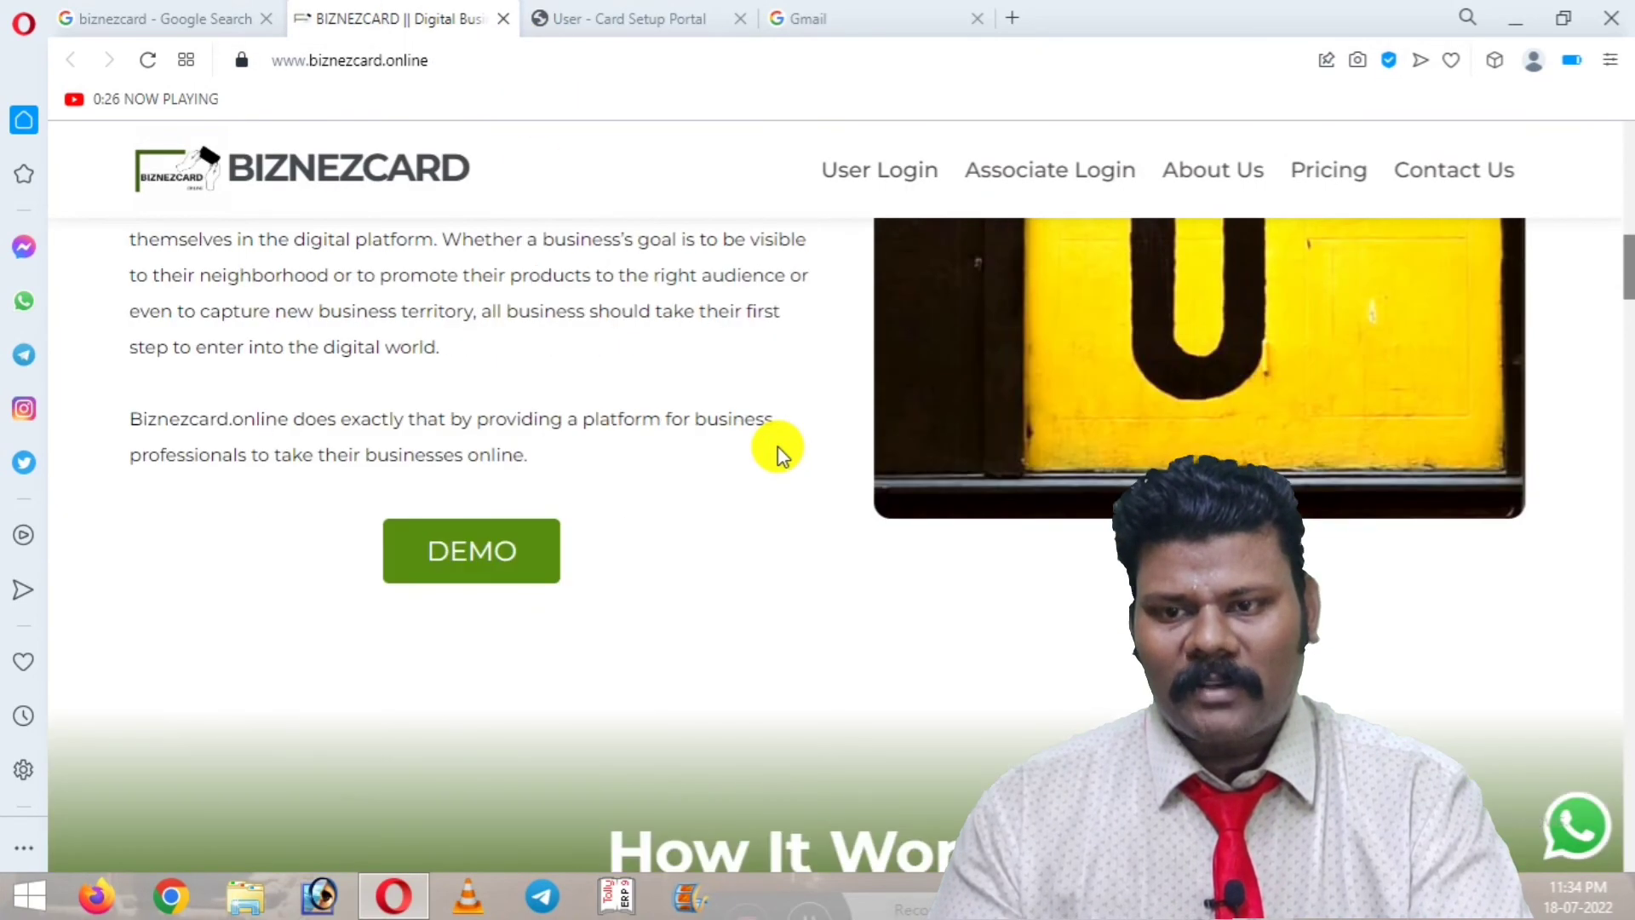
scroll(782, 451, "up", 6)
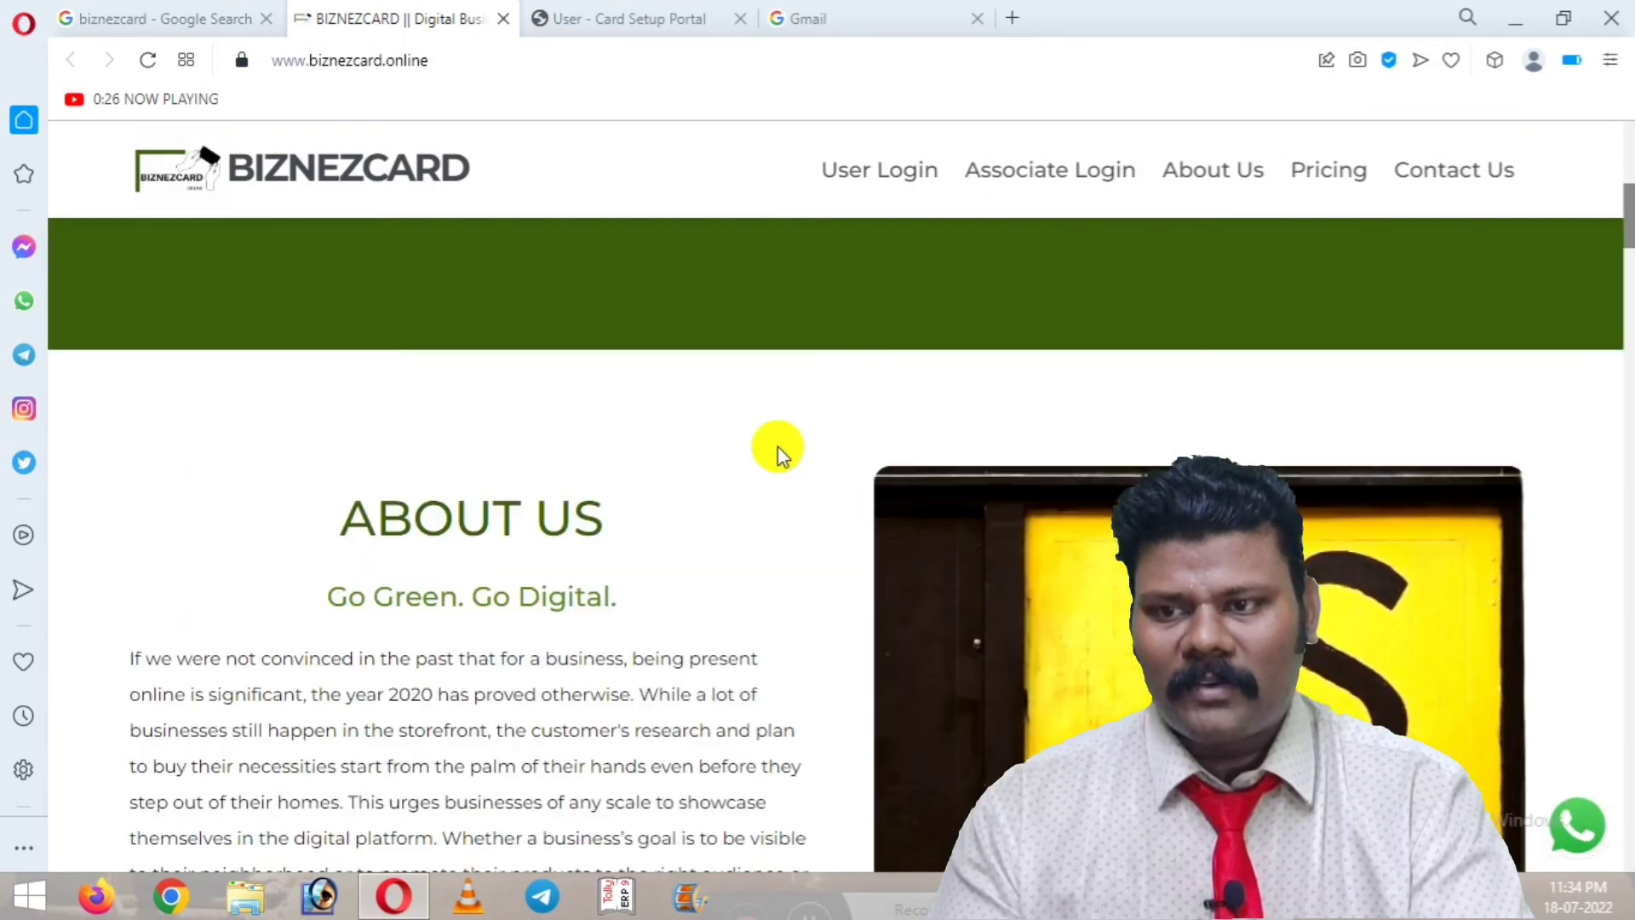
- Return to the card setup, reopen the Select Theme section, and browse the themes from Black & Blue to Red
left_click(625, 18)
scroll(778, 540, "up", 5)
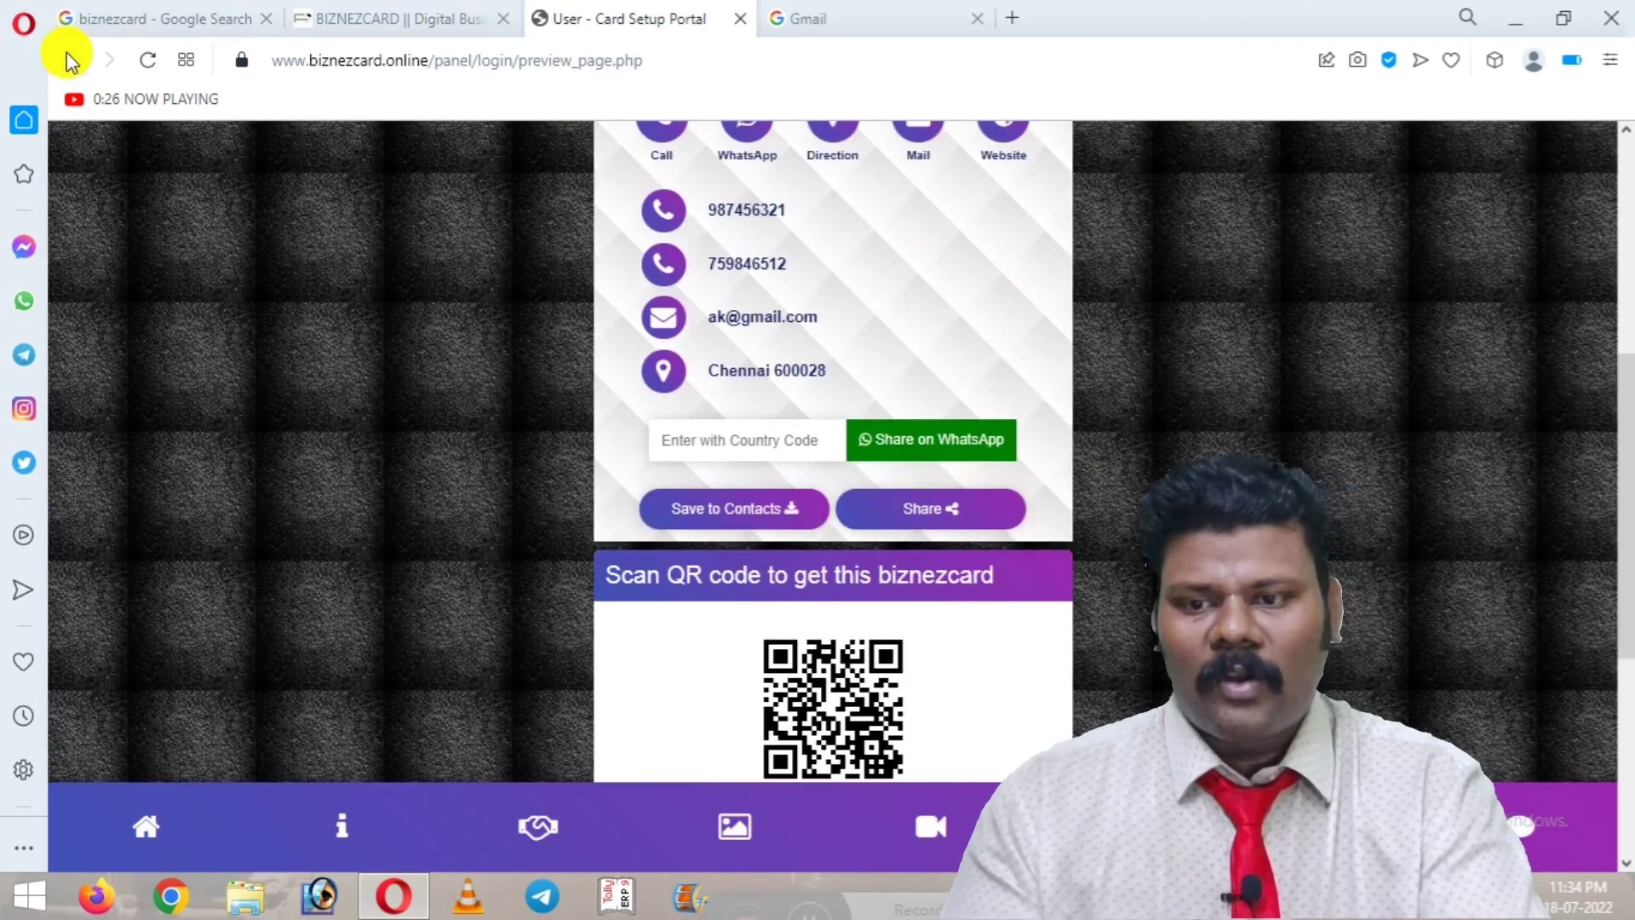
left_click(68, 55)
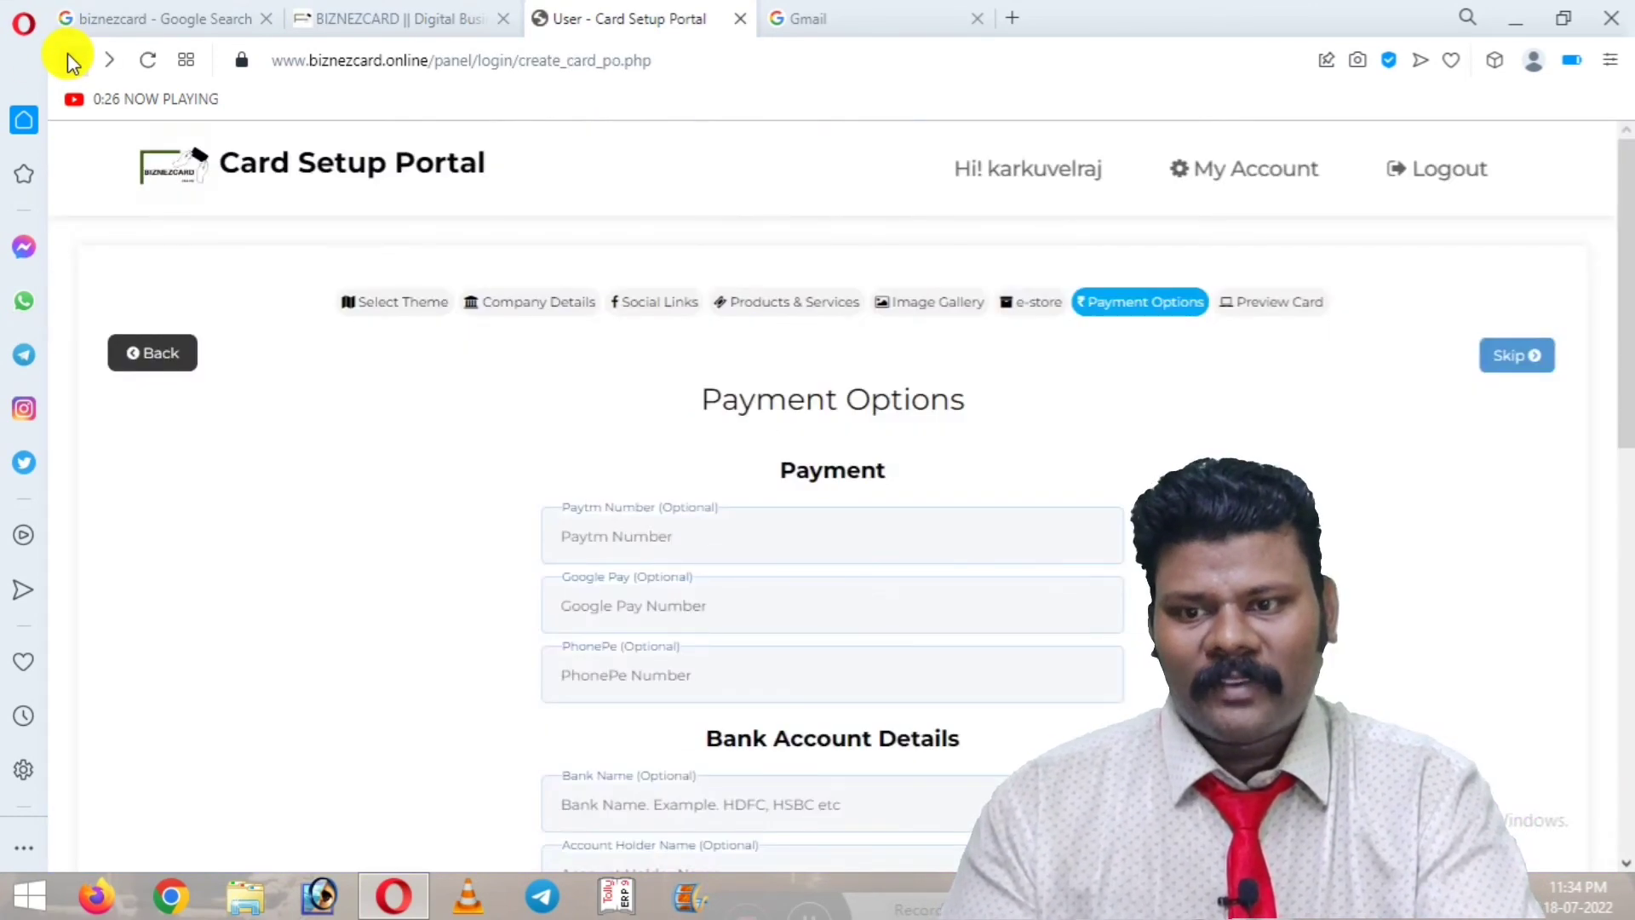
left_click(398, 313)
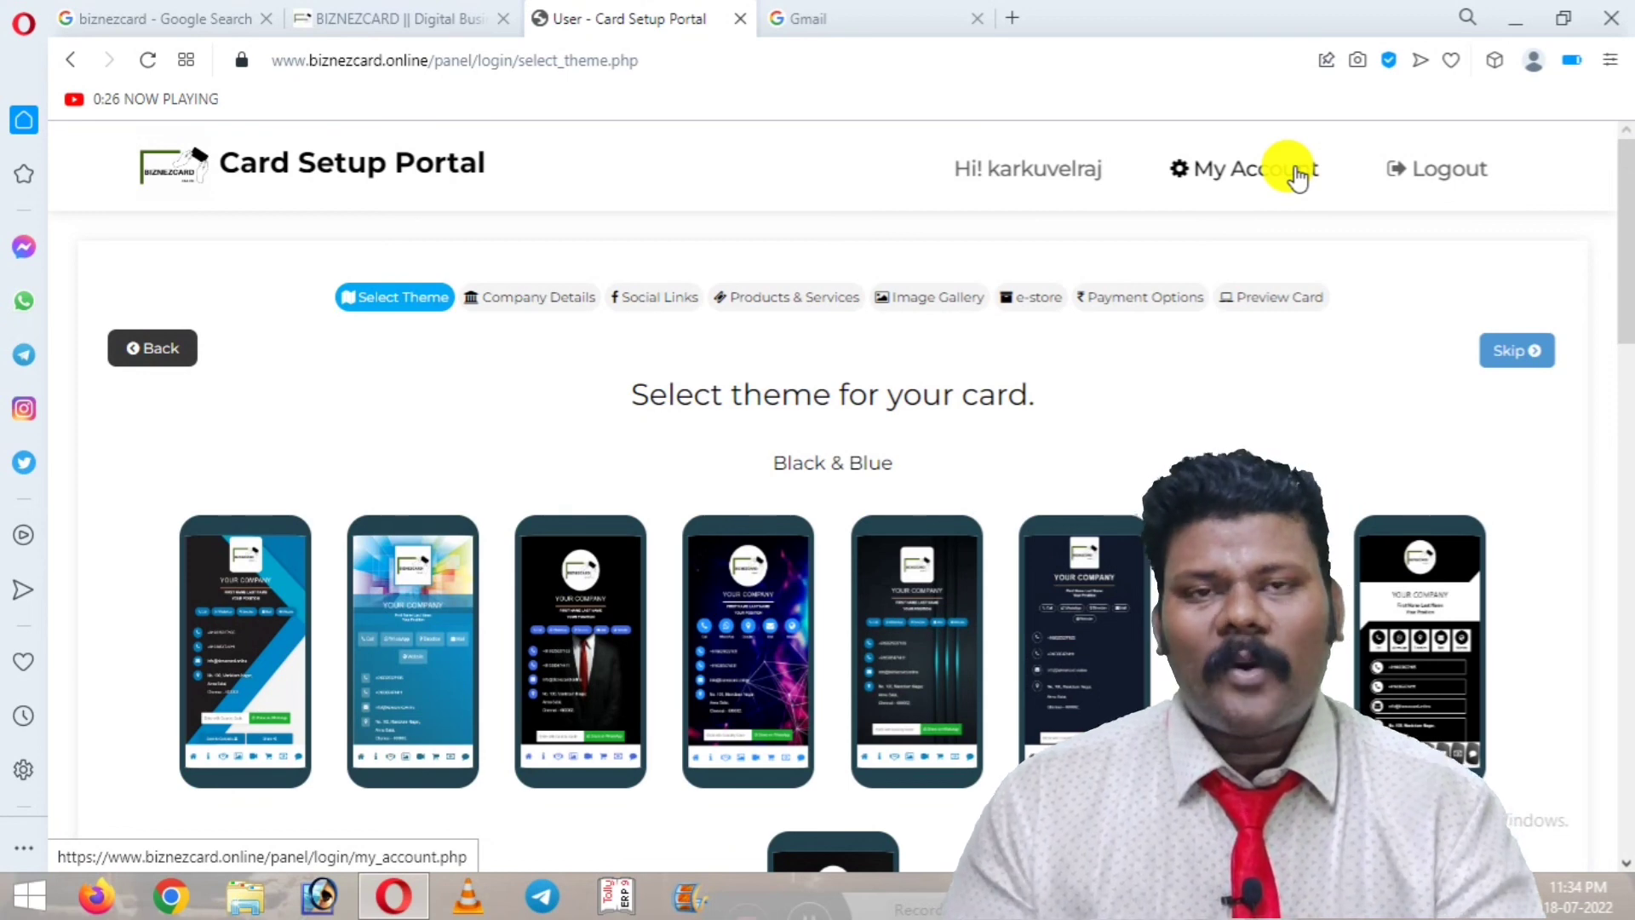
scroll(1133, 542, "down", 3)
scroll(1138, 543, "down", 5)
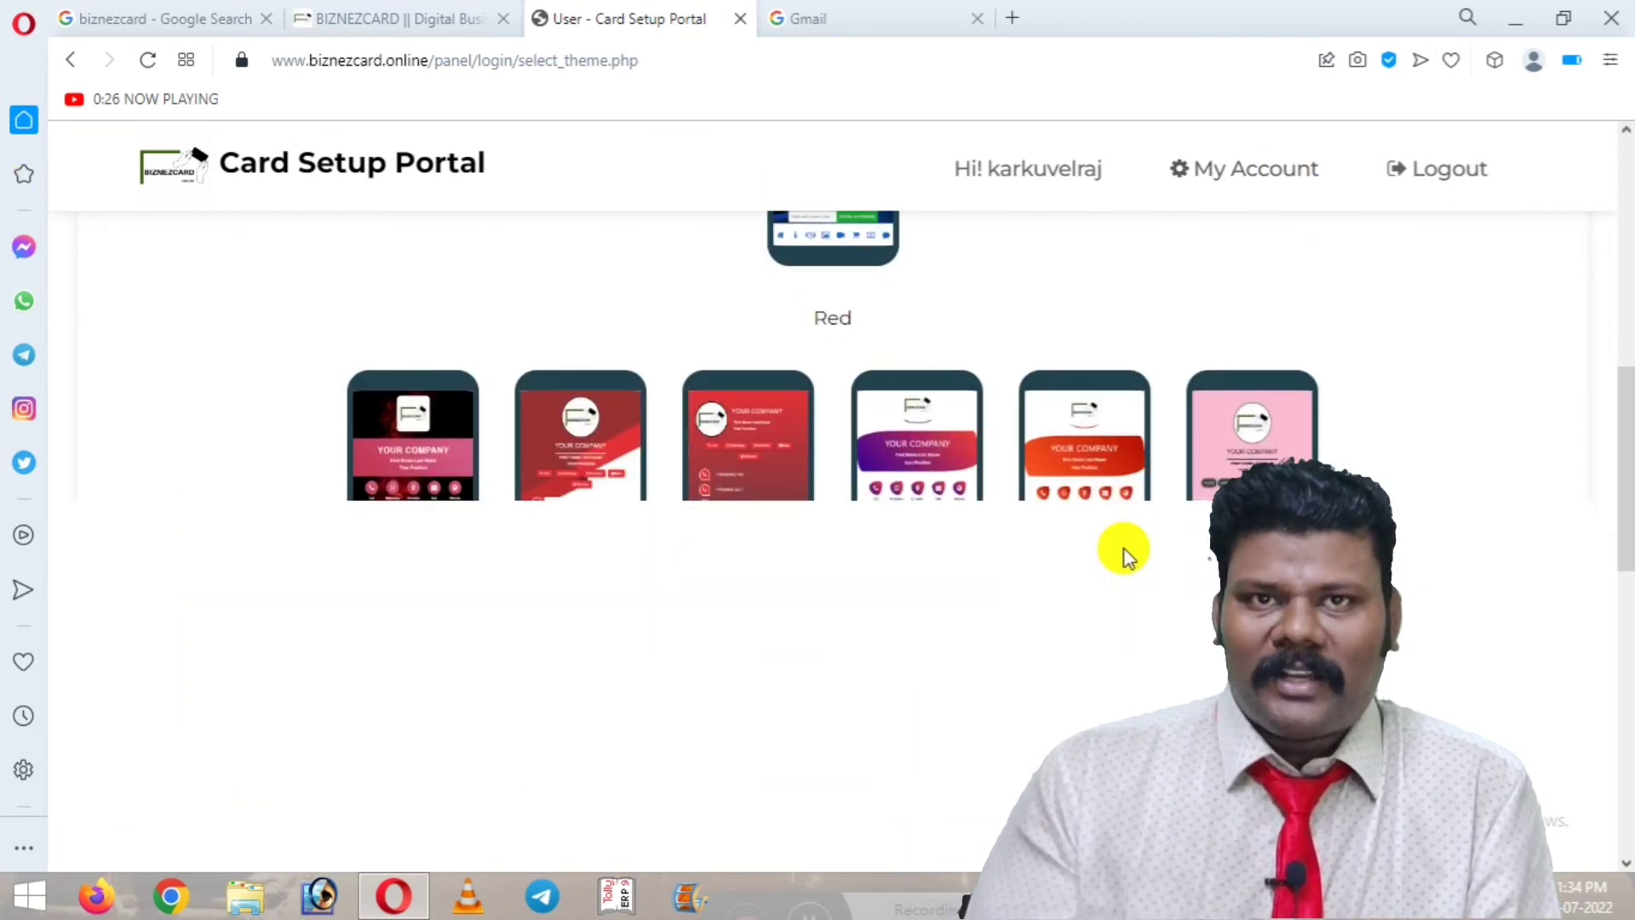